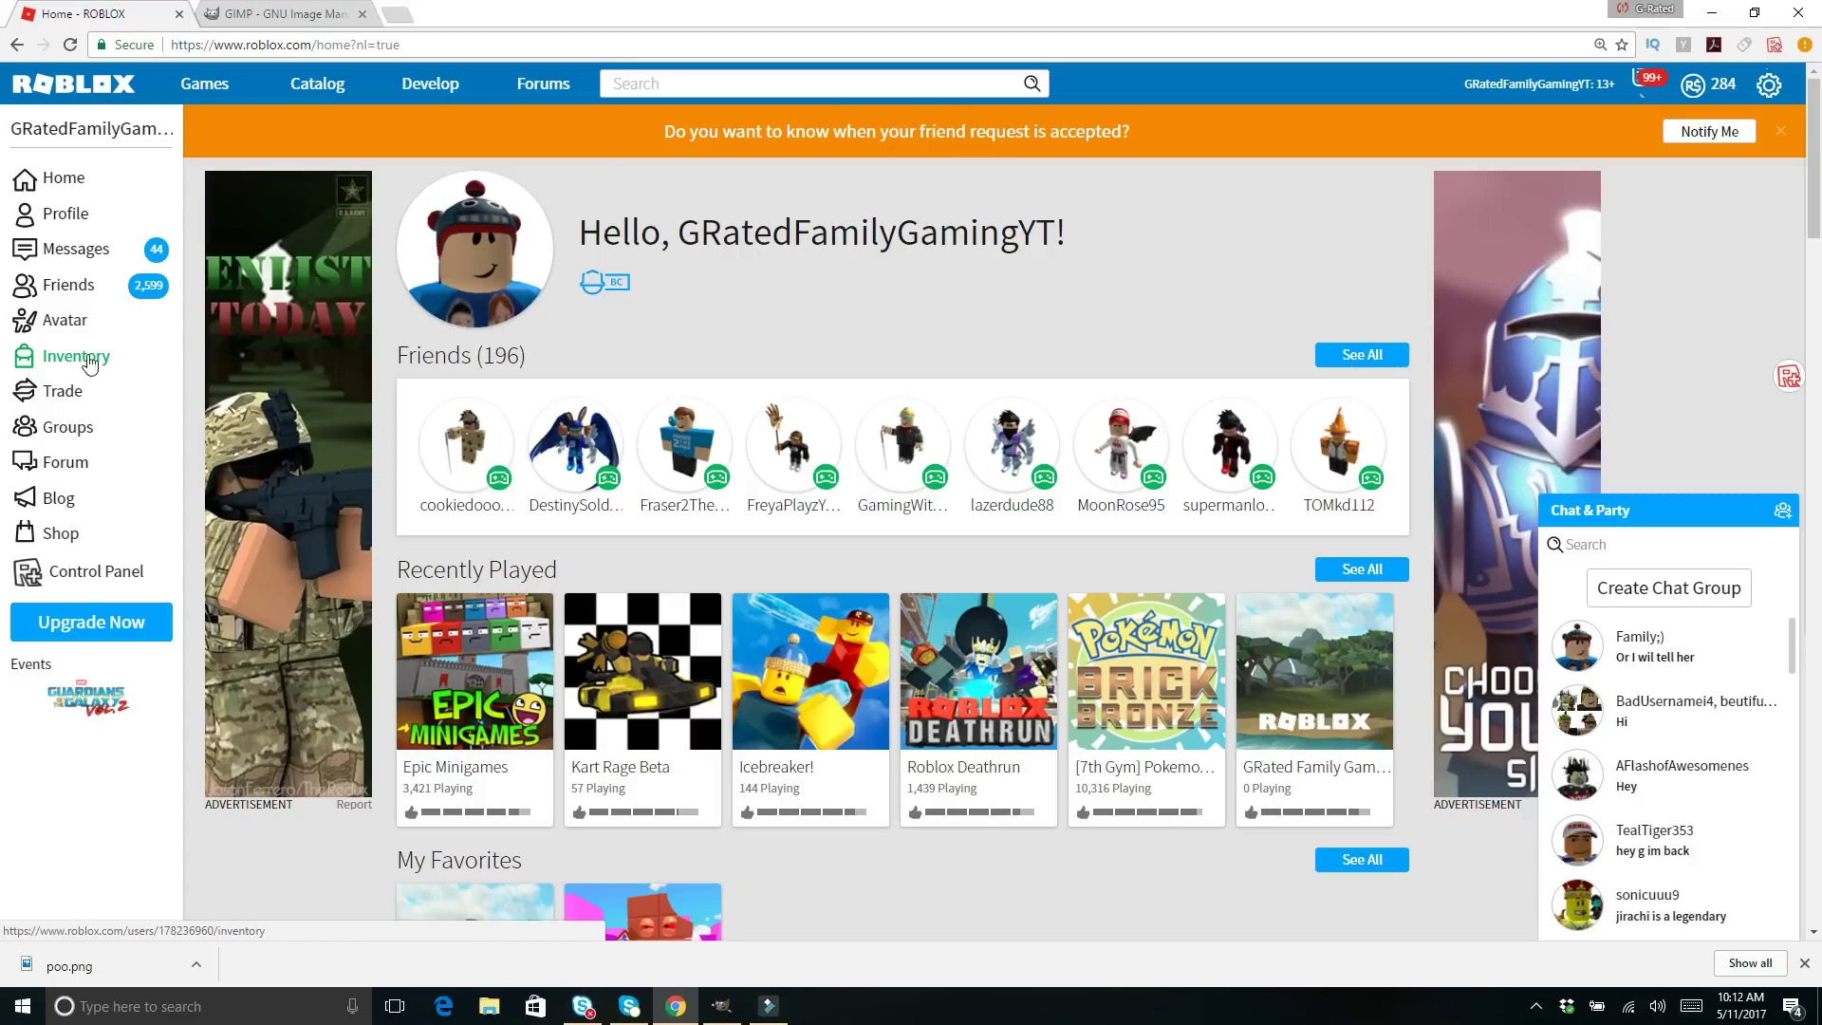
# - Go to Roblox's Develop section and open the Shirts page with the Create a Shirt form
pyautogui.click(430, 85)
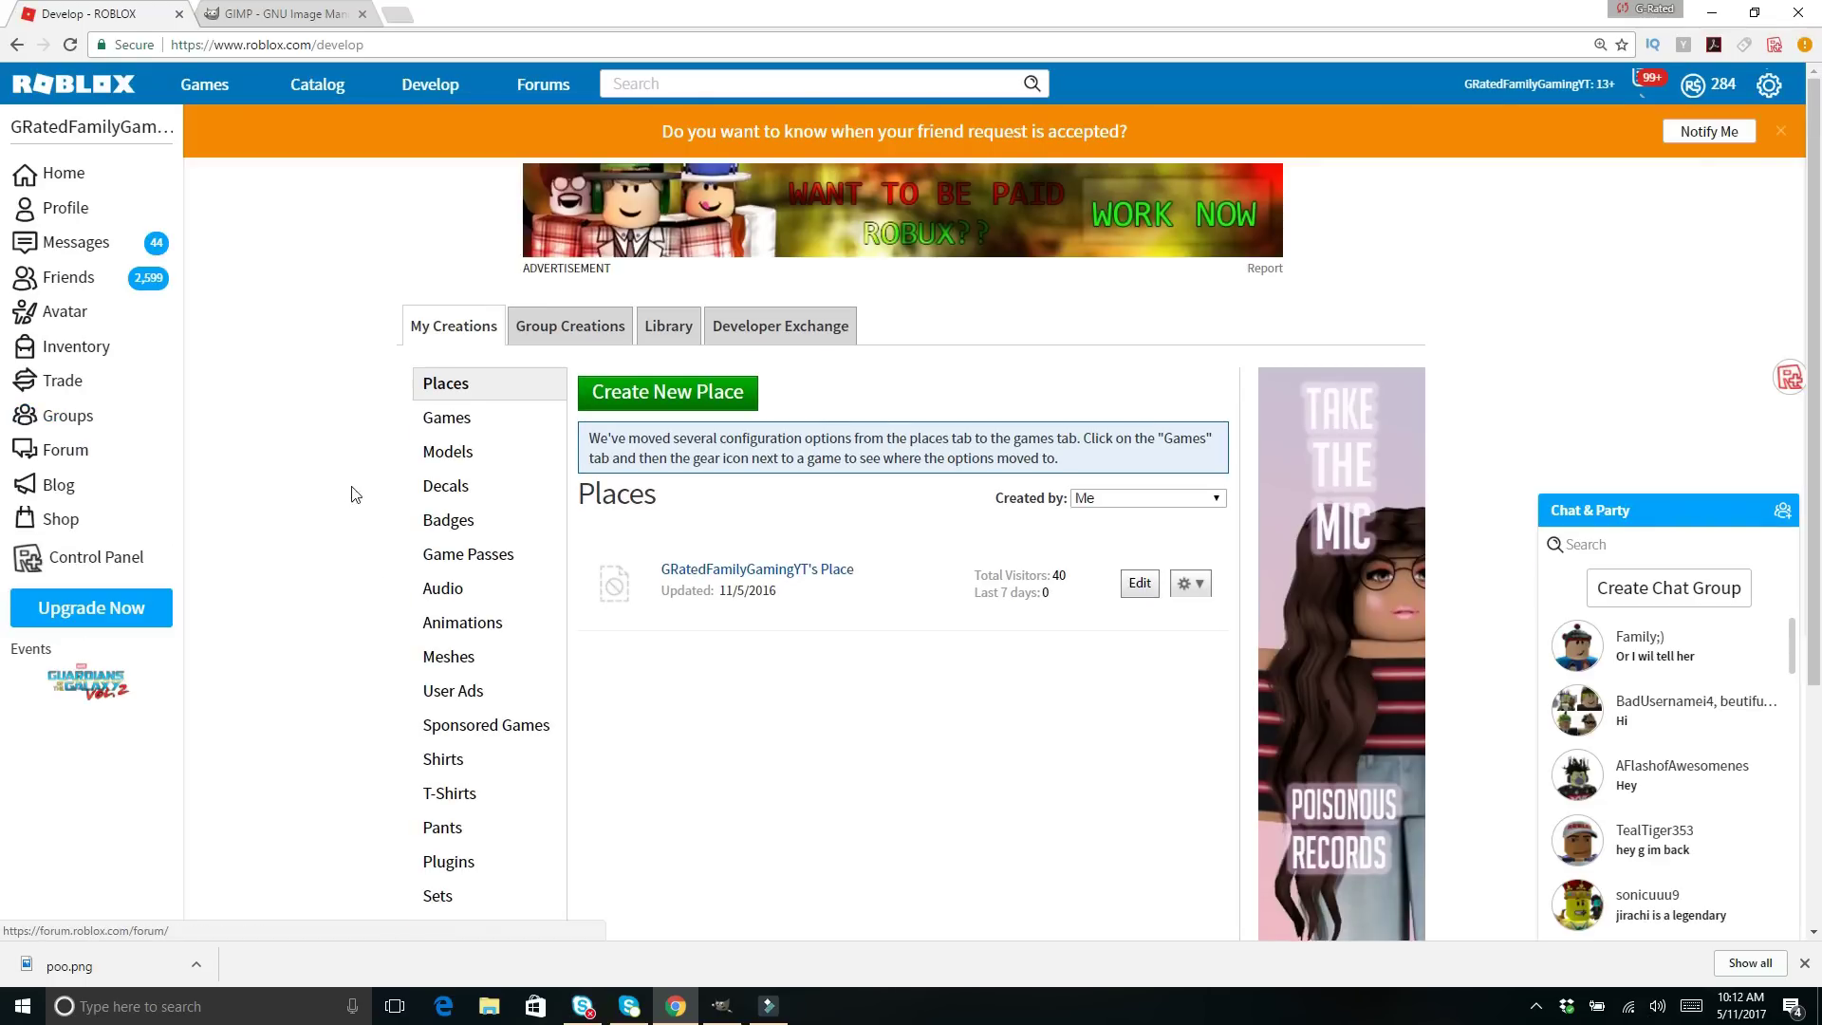
pyautogui.click(461, 762)
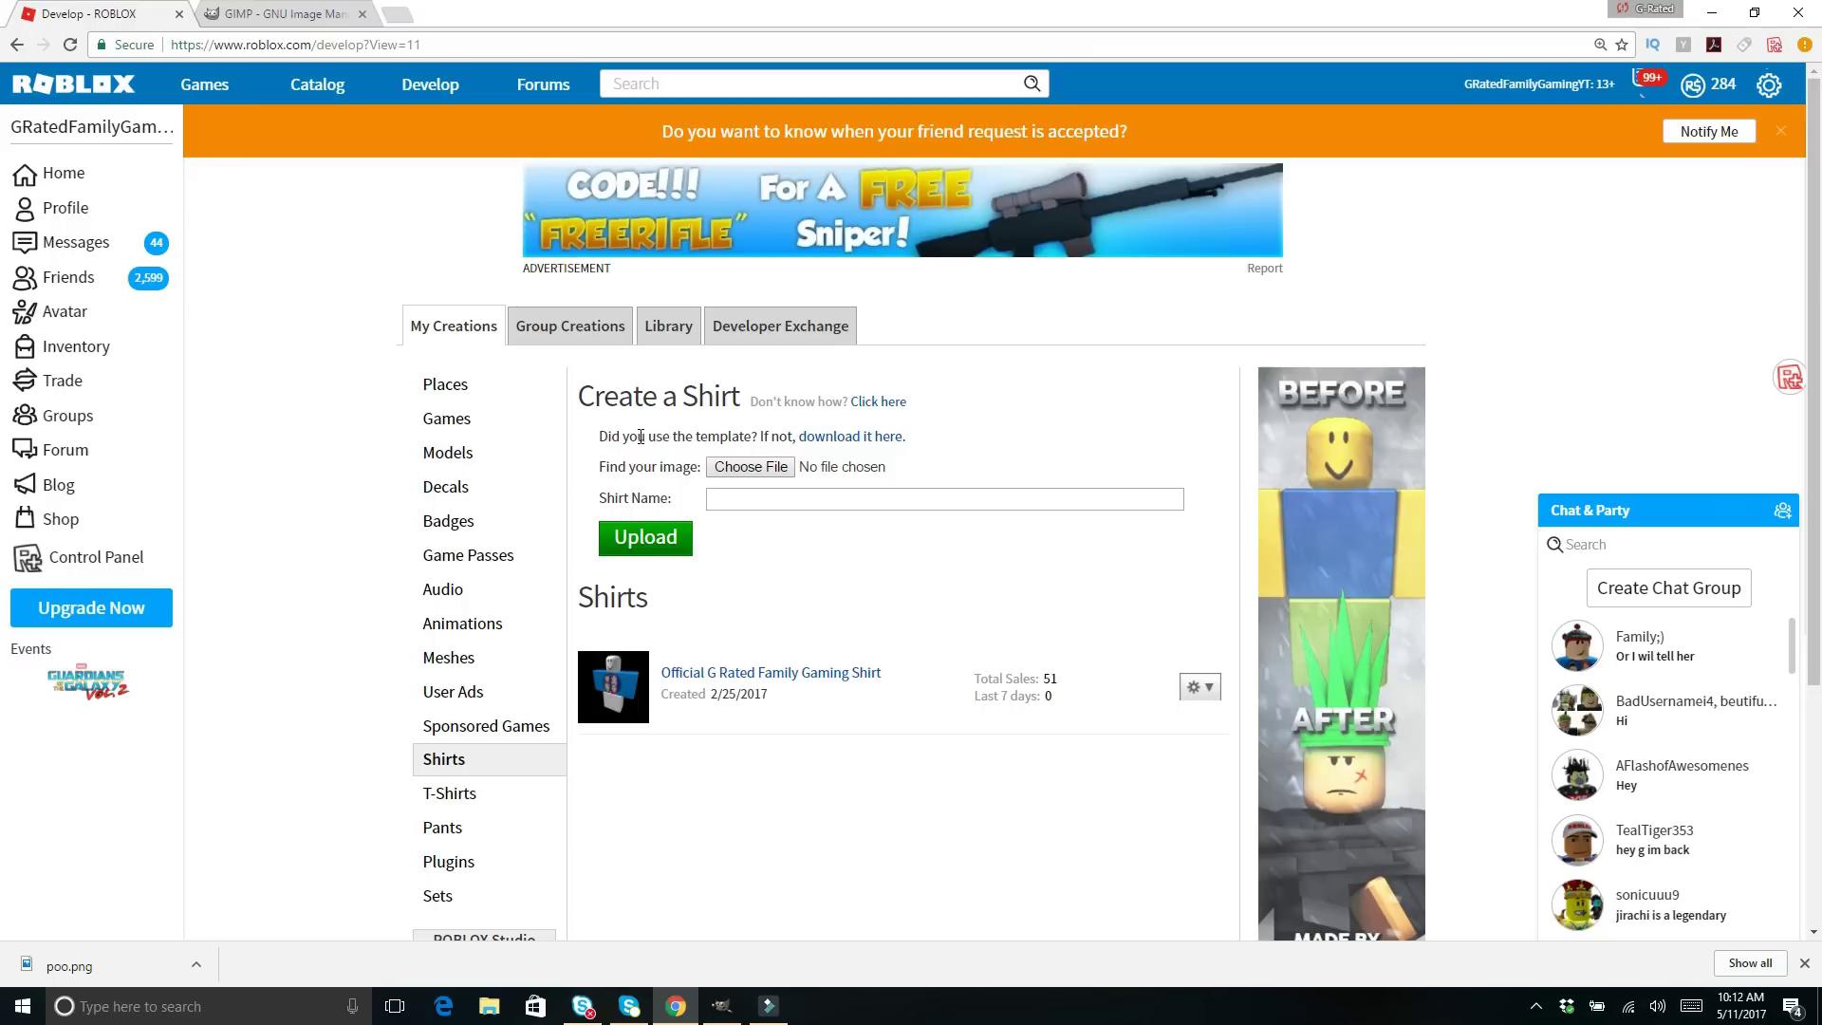
# - Save the R15 shirt template image to the computer, then switch to the gimp.org tab
pyautogui.click(834, 438)
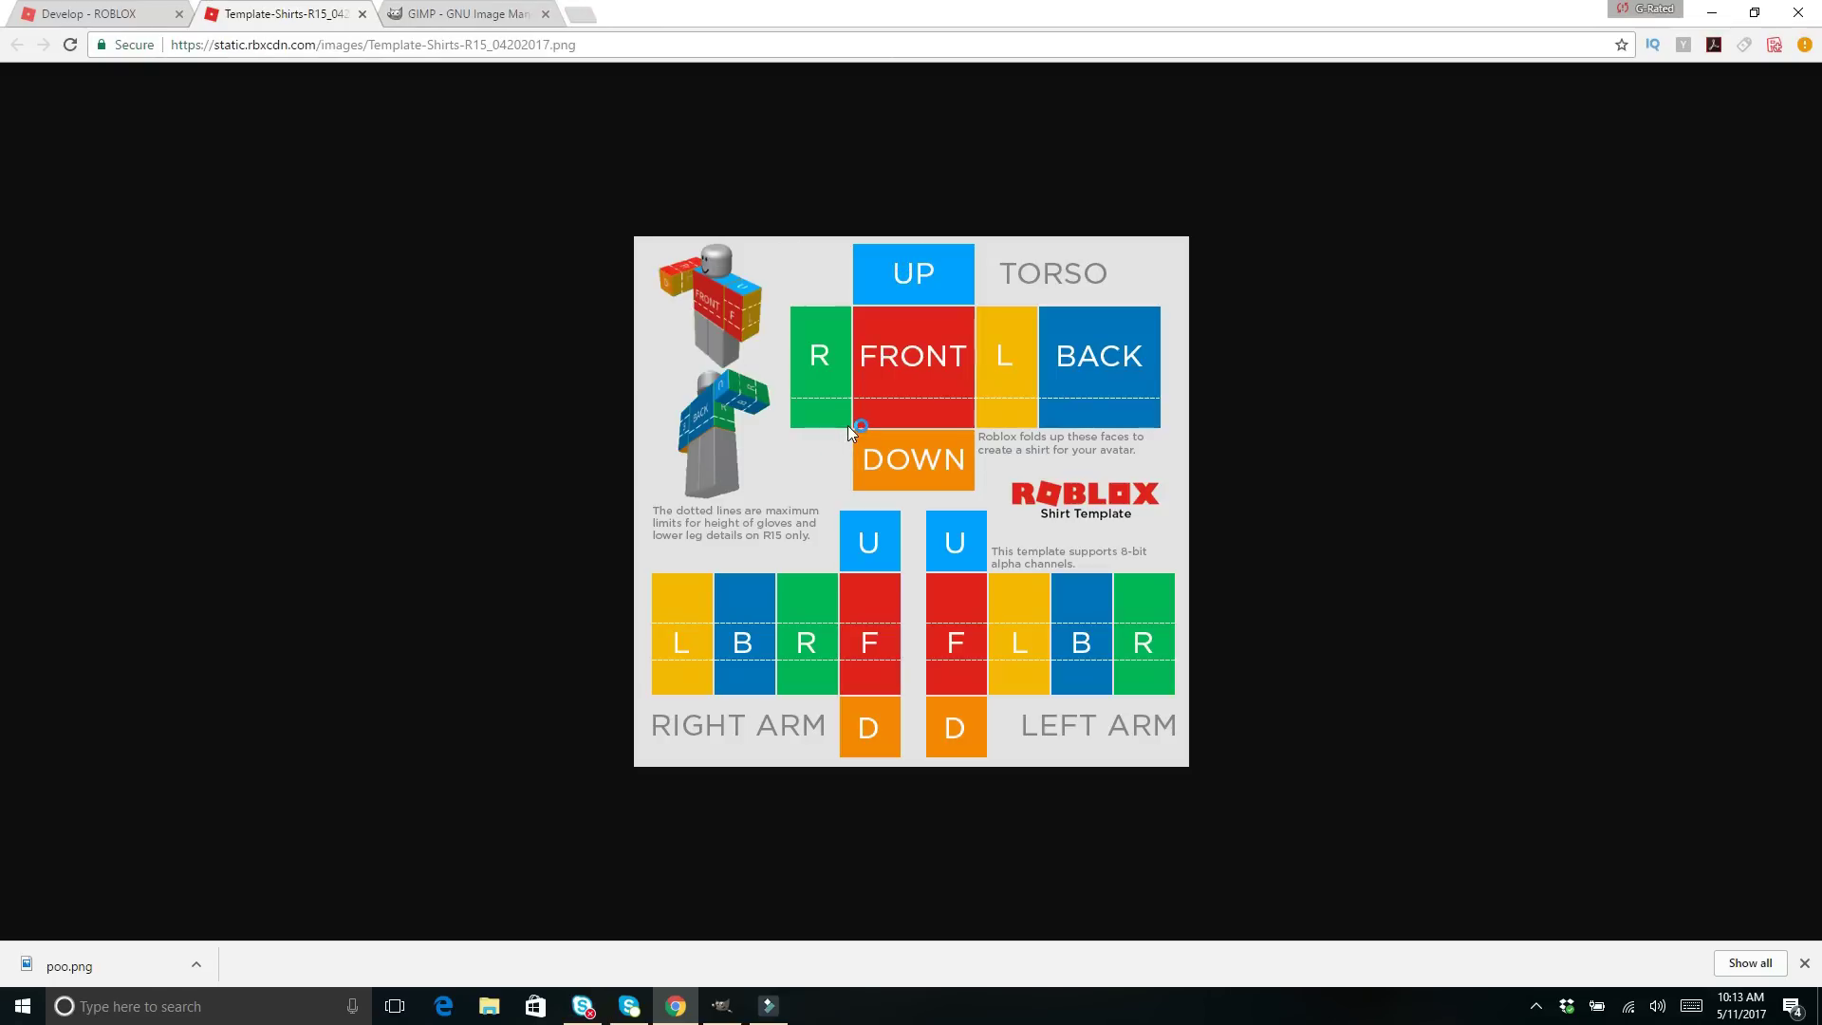
pyautogui.rightClick(848, 427)
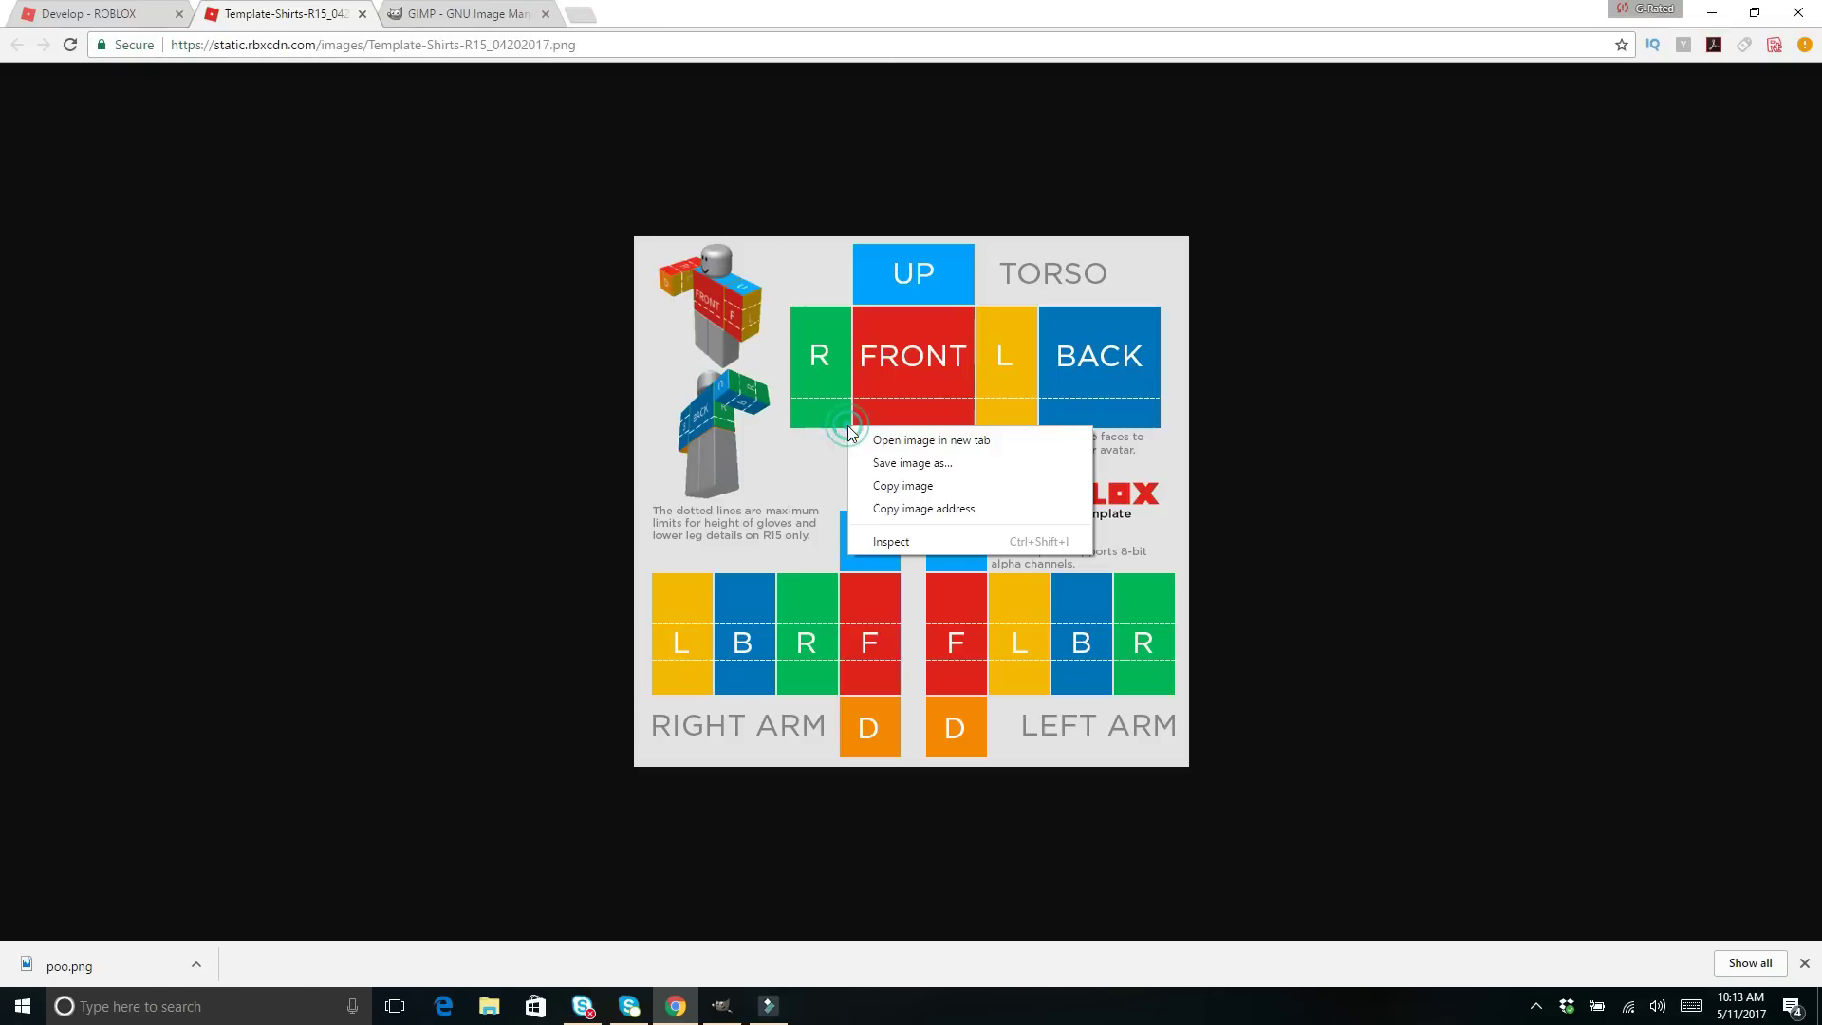
pyautogui.click(880, 464)
pyautogui.press('Return')
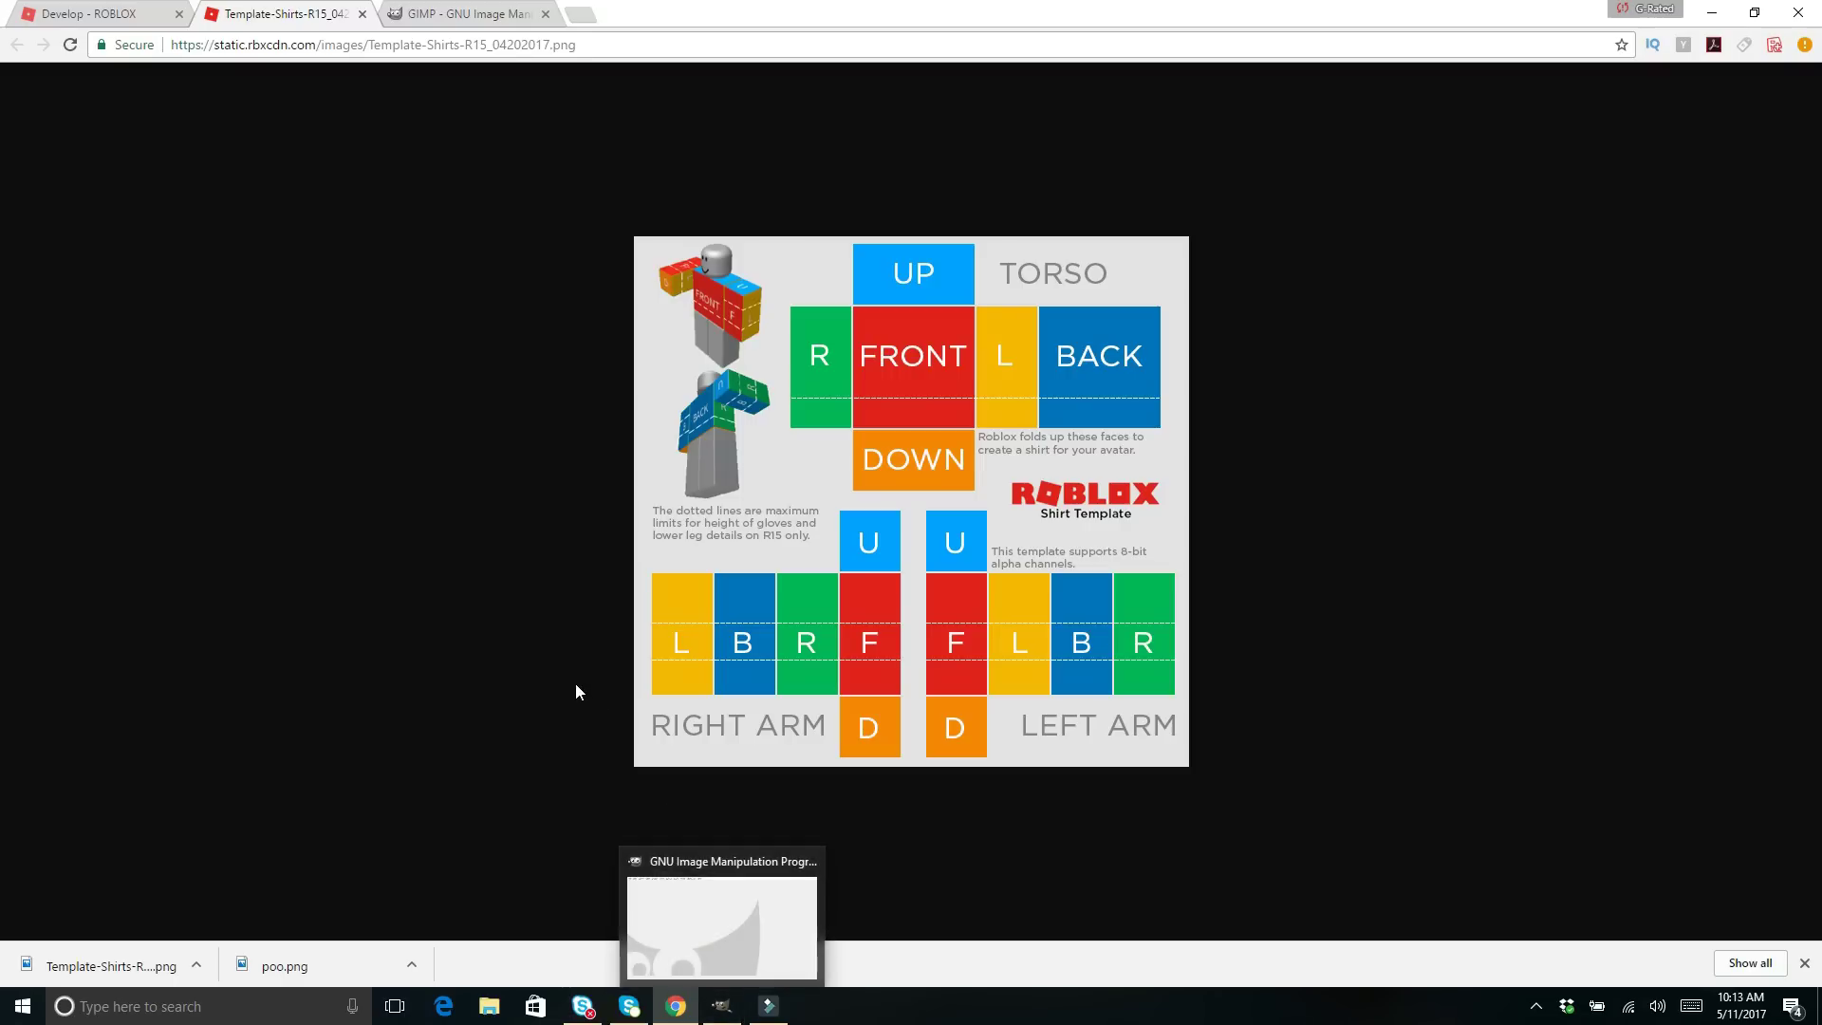
pyautogui.click(452, 17)
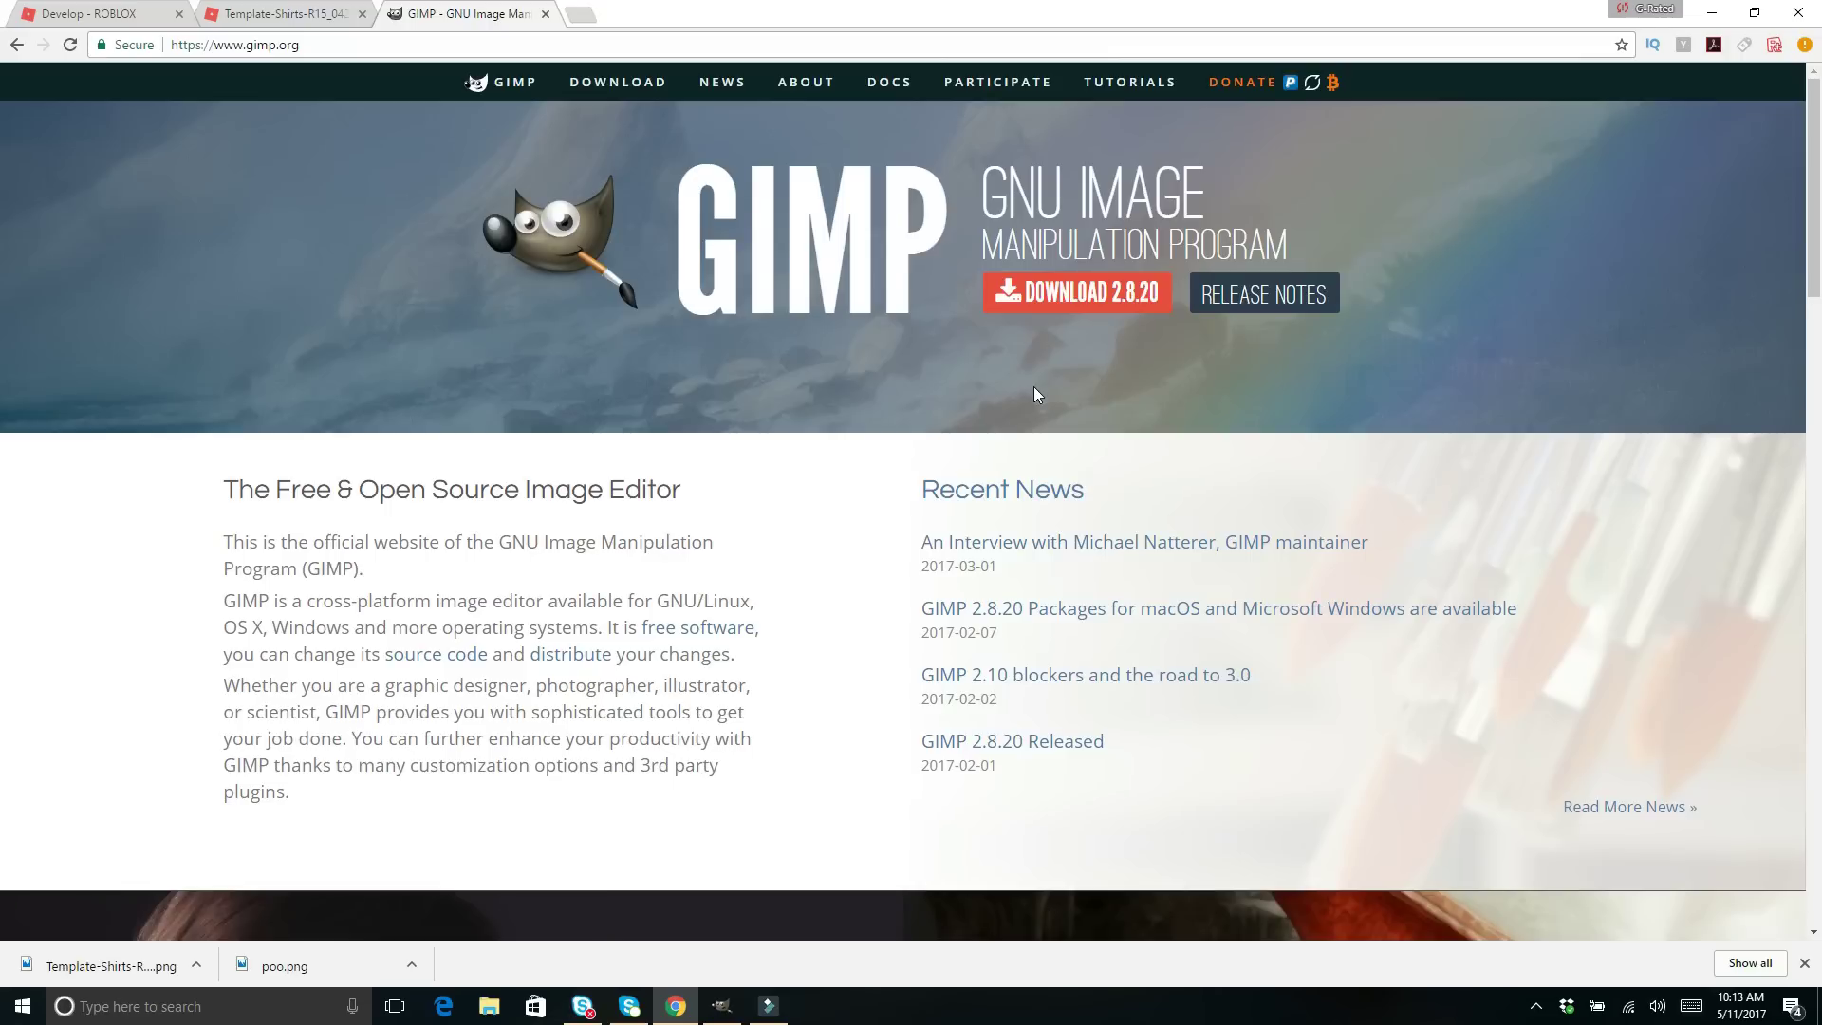
# - Open the downloaded shirt template in GIMP and set the foreground colour to blue 007ad2
pyautogui.click(724, 1008)
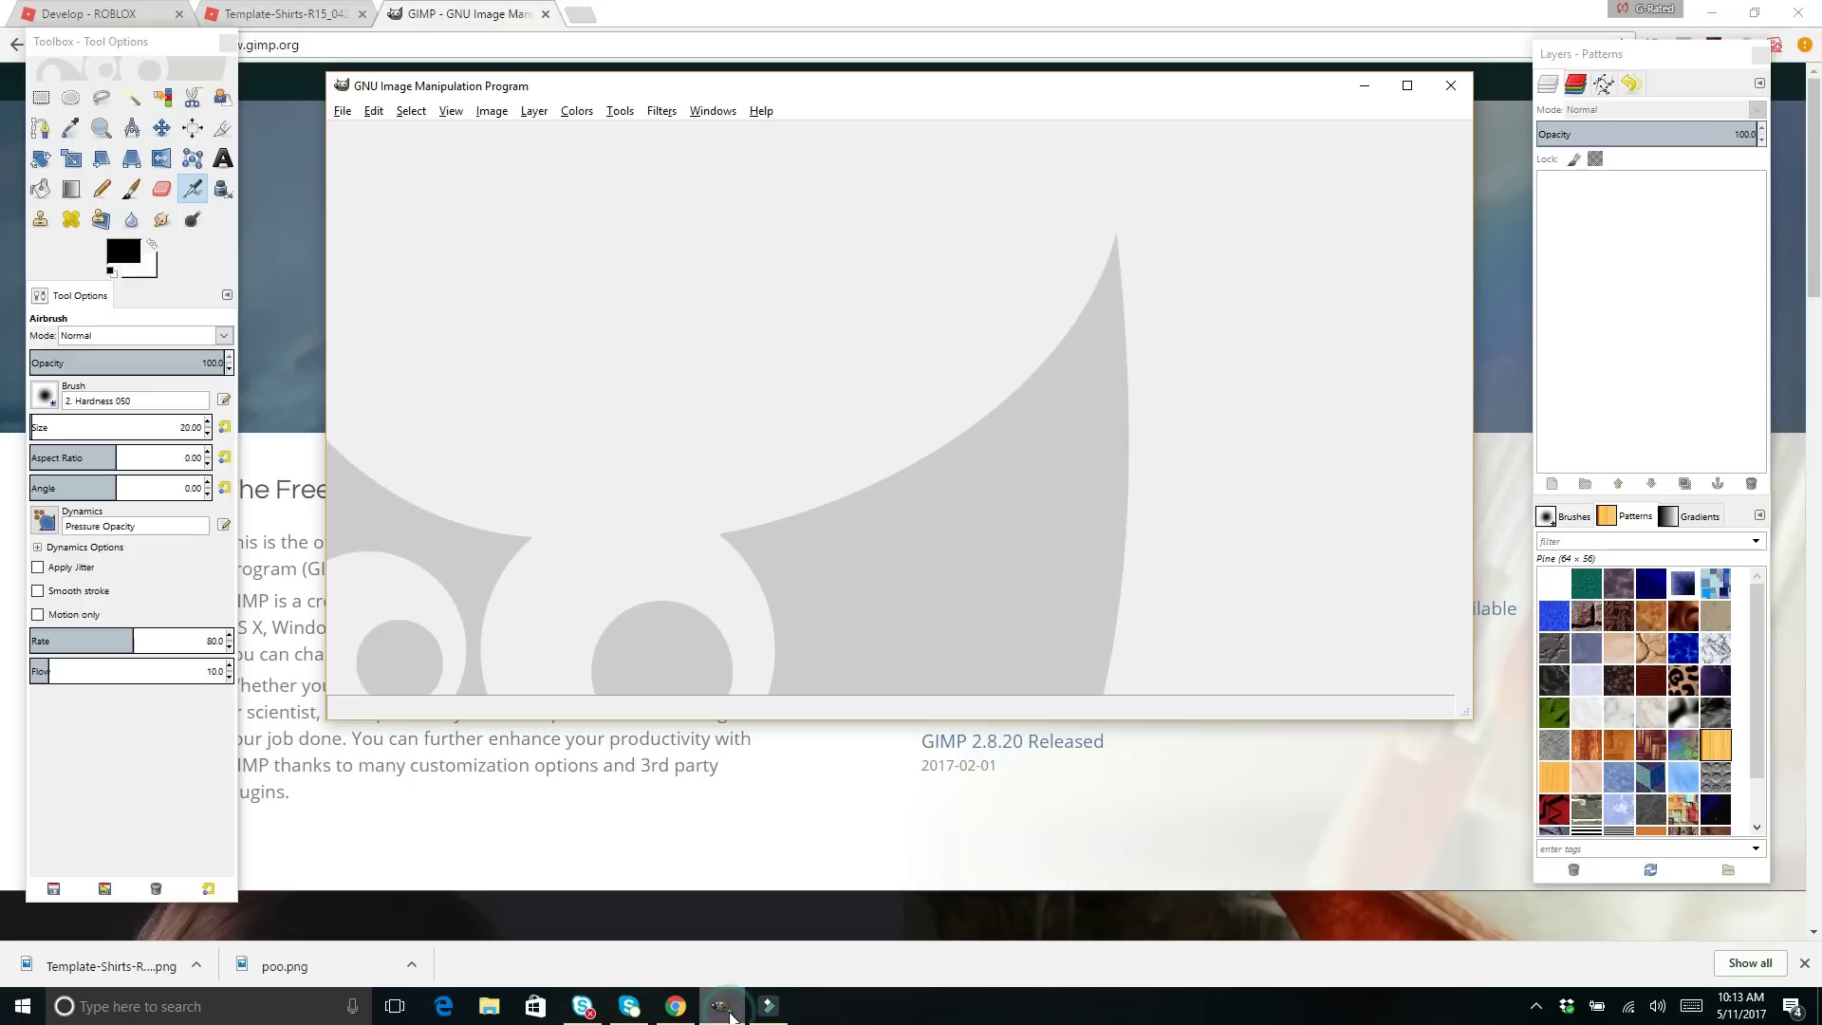
pyautogui.click(341, 112)
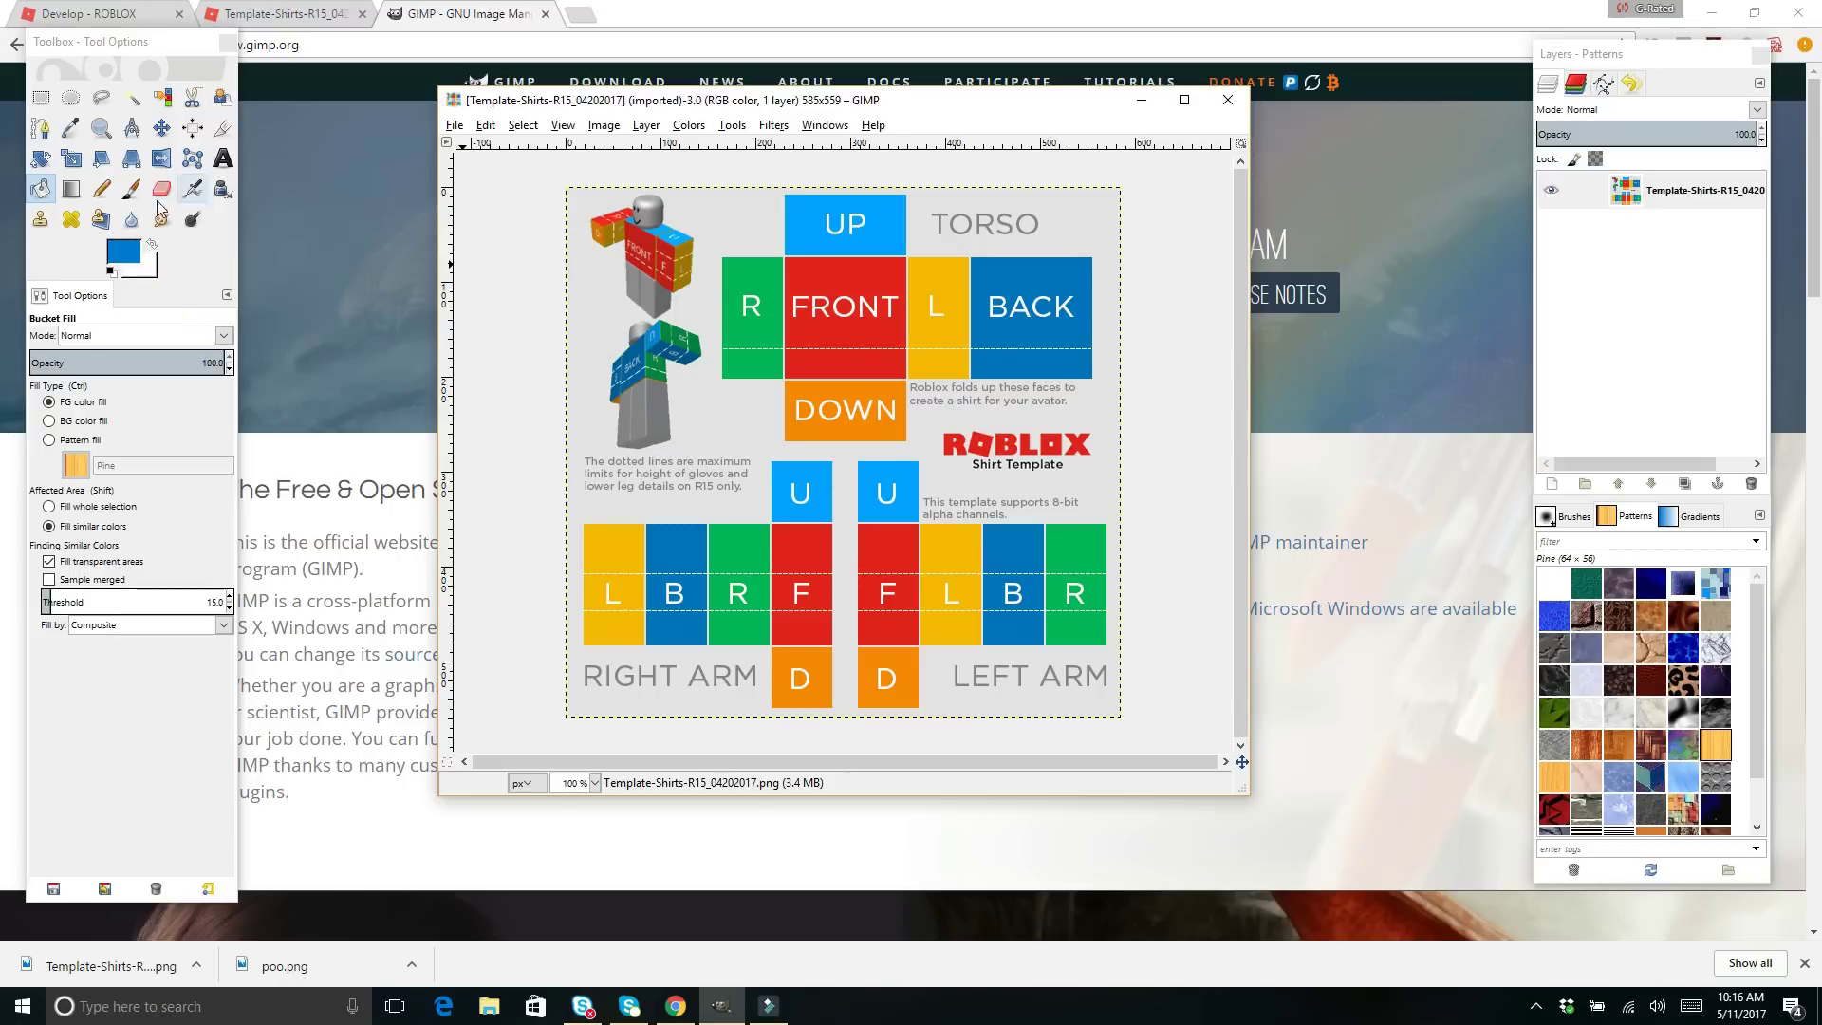
pyautogui.click(121, 253)
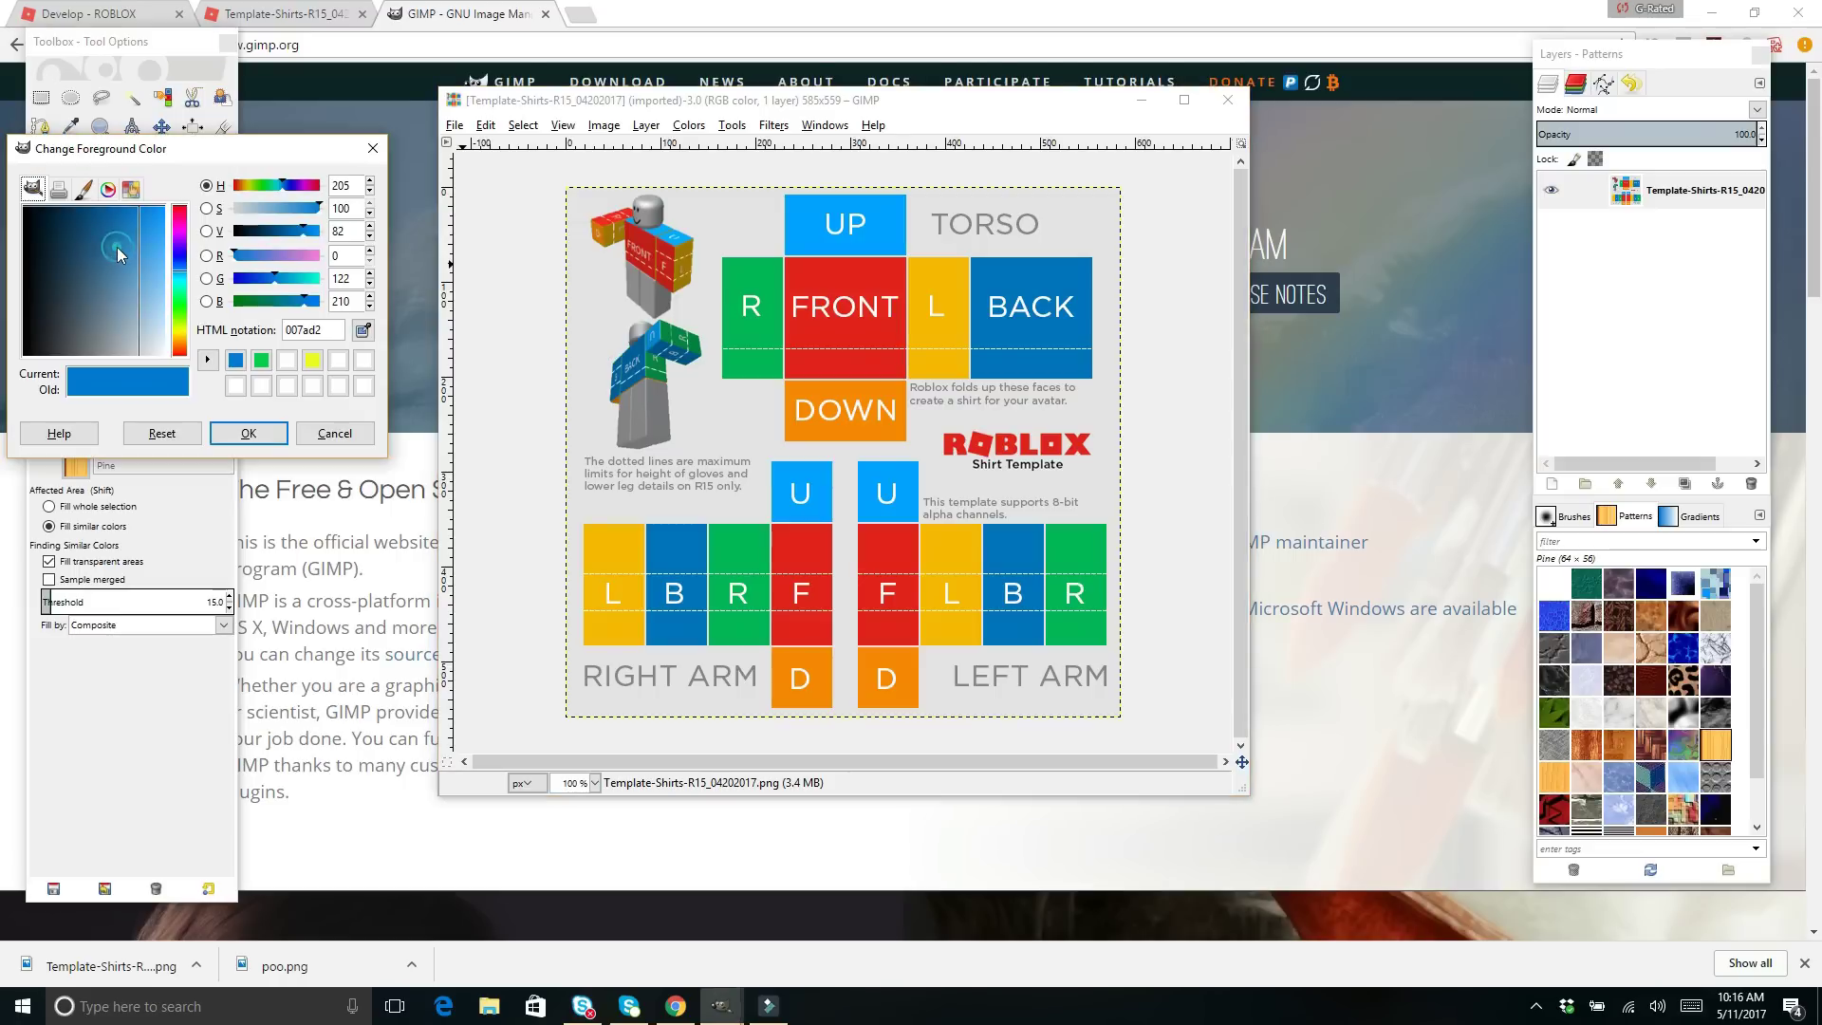
pyautogui.click(250, 433)
# - Bucket-fill the torso's FRONT, UP, R, L and DOWN panels blue
pyautogui.click(36, 190)
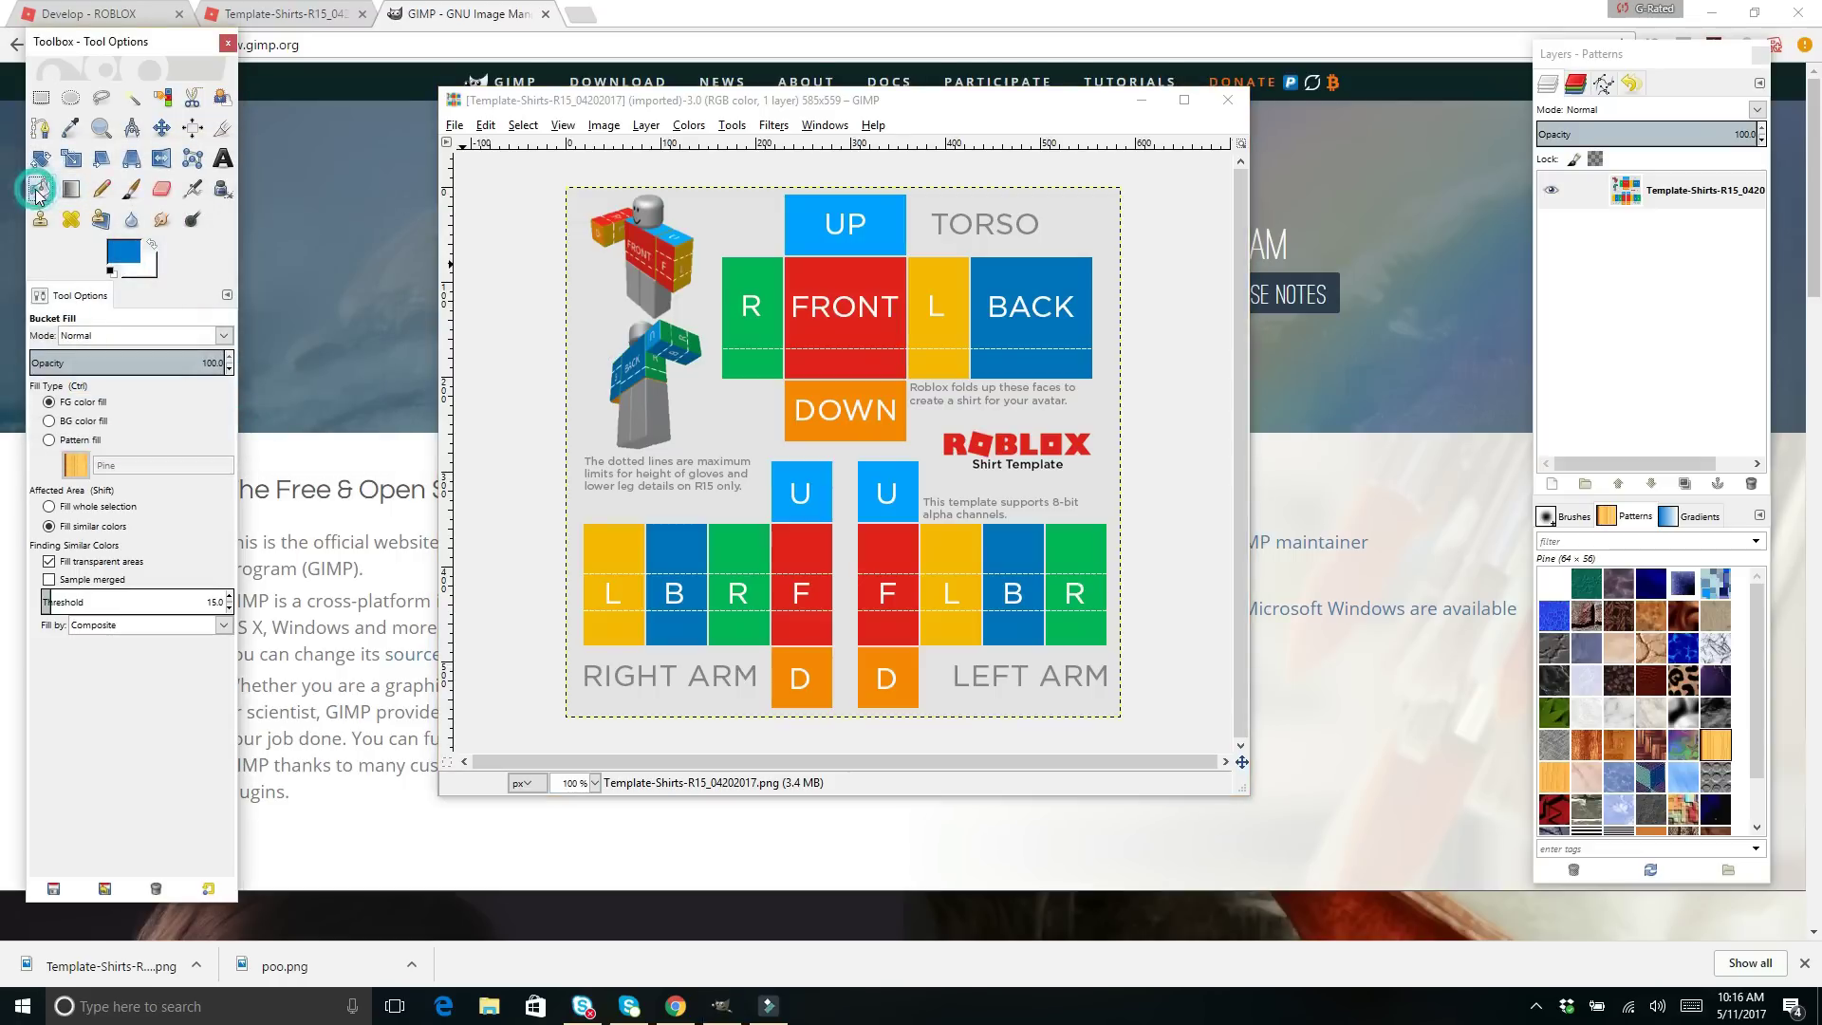
pyautogui.click(120, 252)
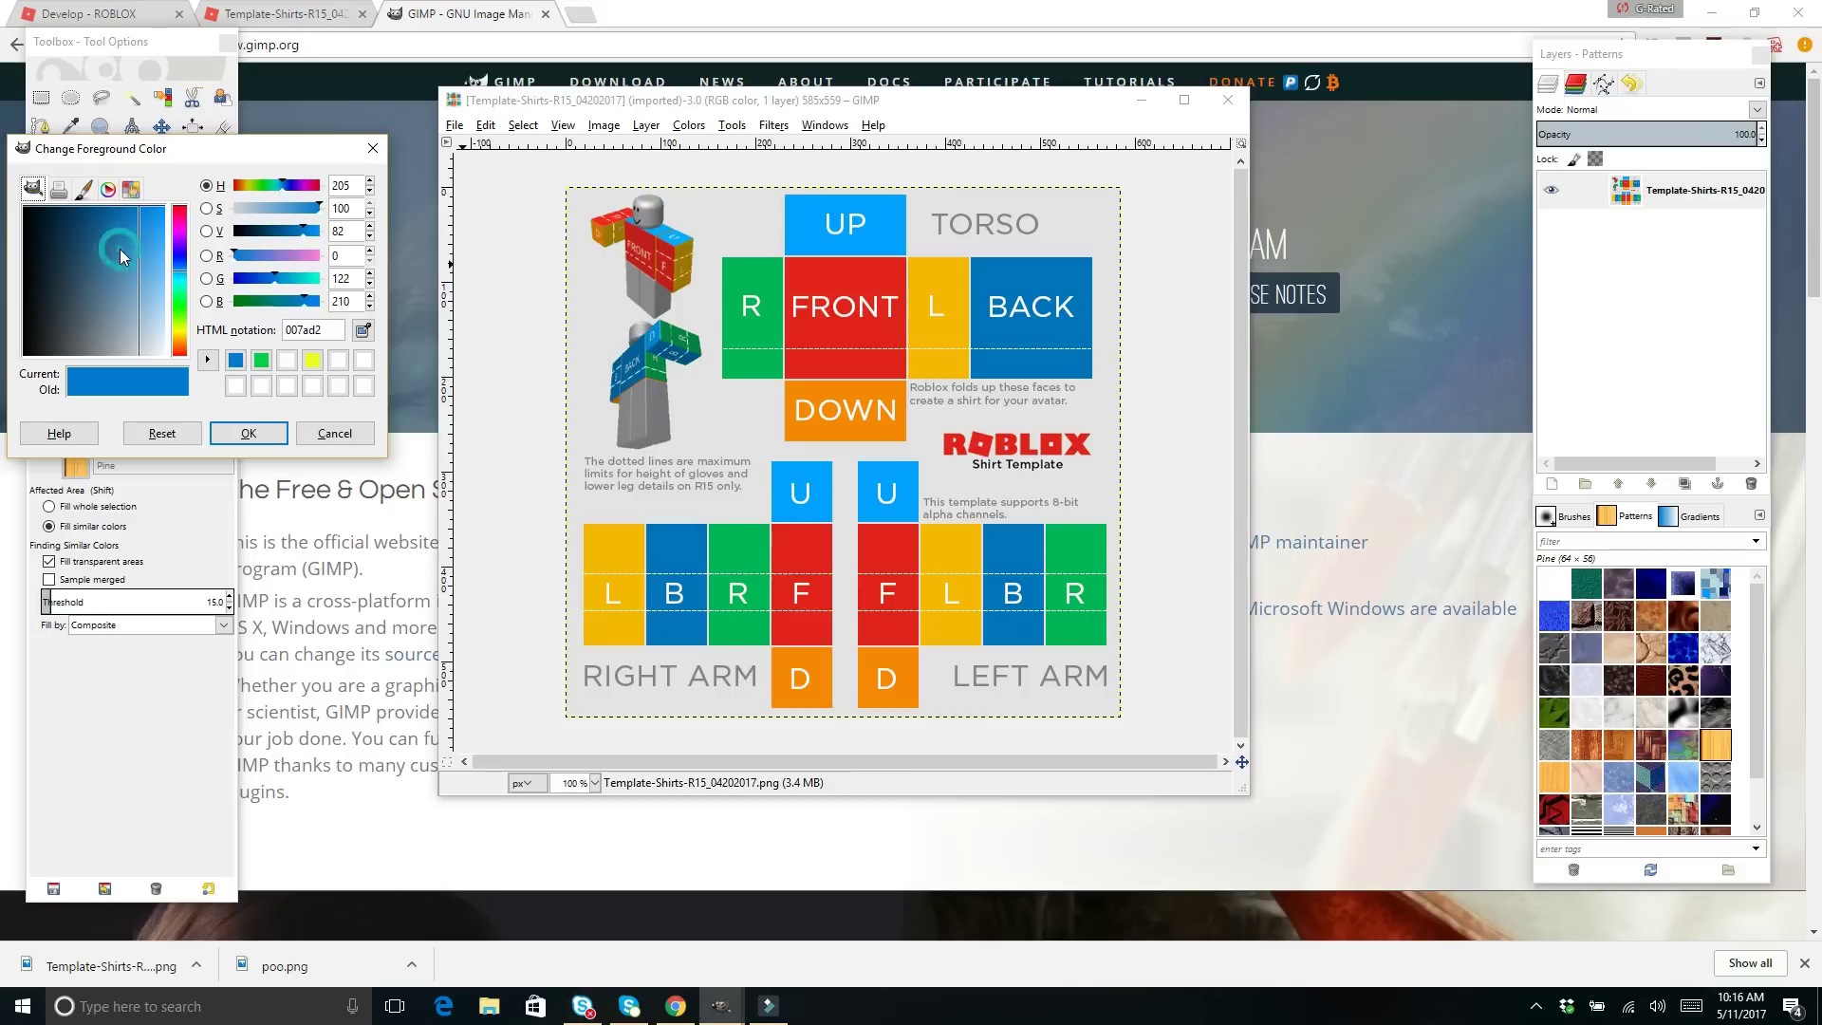
pyautogui.click(250, 433)
pyautogui.click(859, 337)
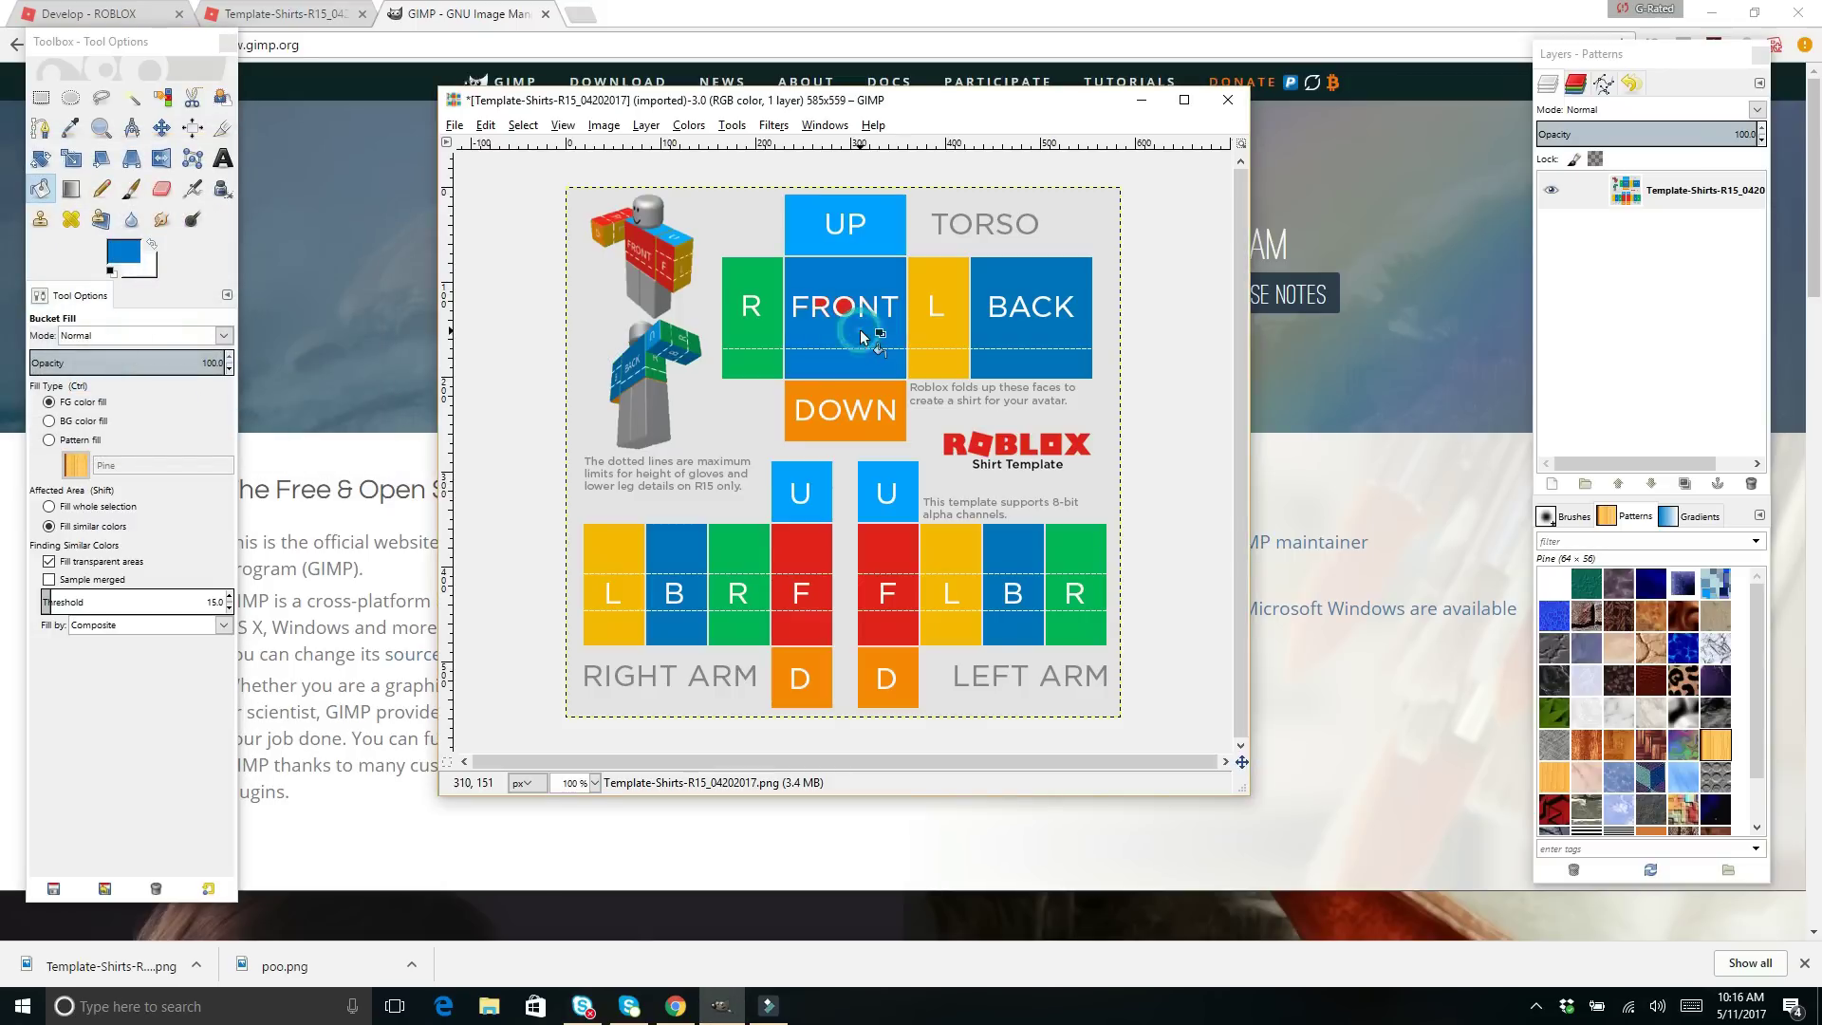
pyautogui.click(843, 250)
pyautogui.click(763, 353)
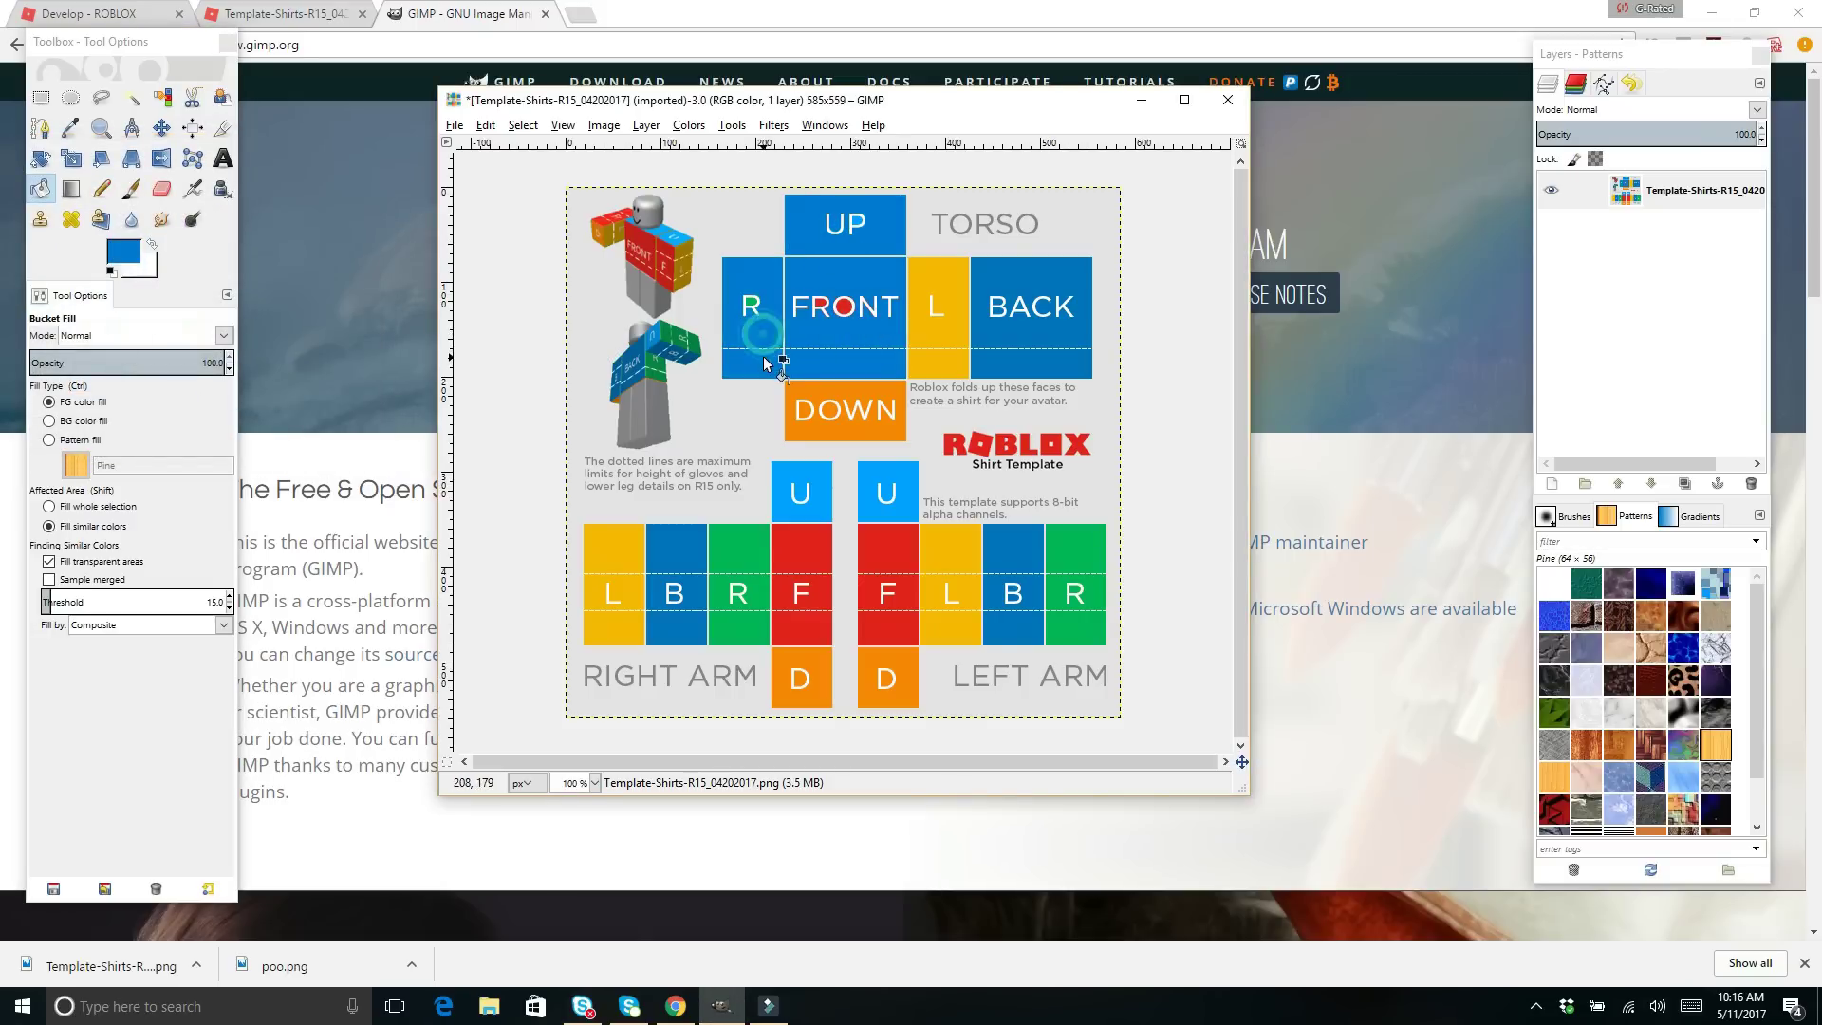
pyautogui.click(959, 332)
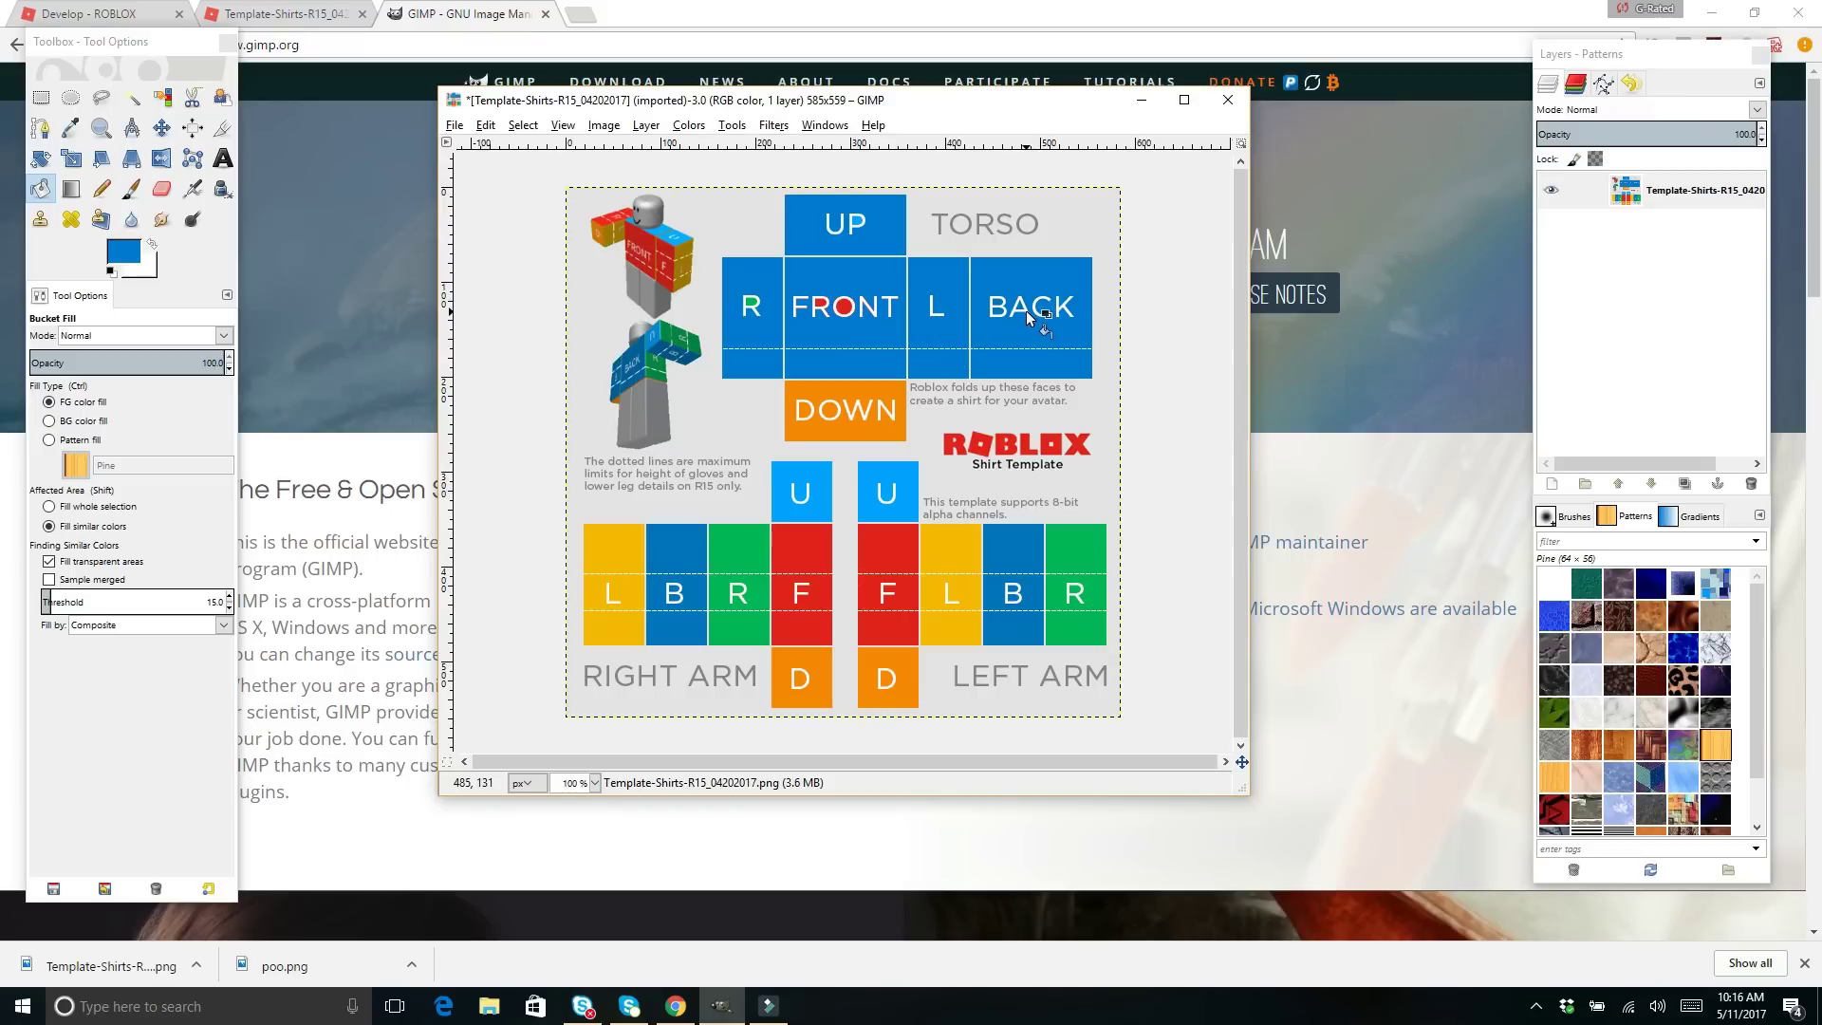
pyautogui.click(876, 397)
# - Bucket-fill every right and left arm panel (U, F, L, R, D) blue
pyautogui.click(795, 515)
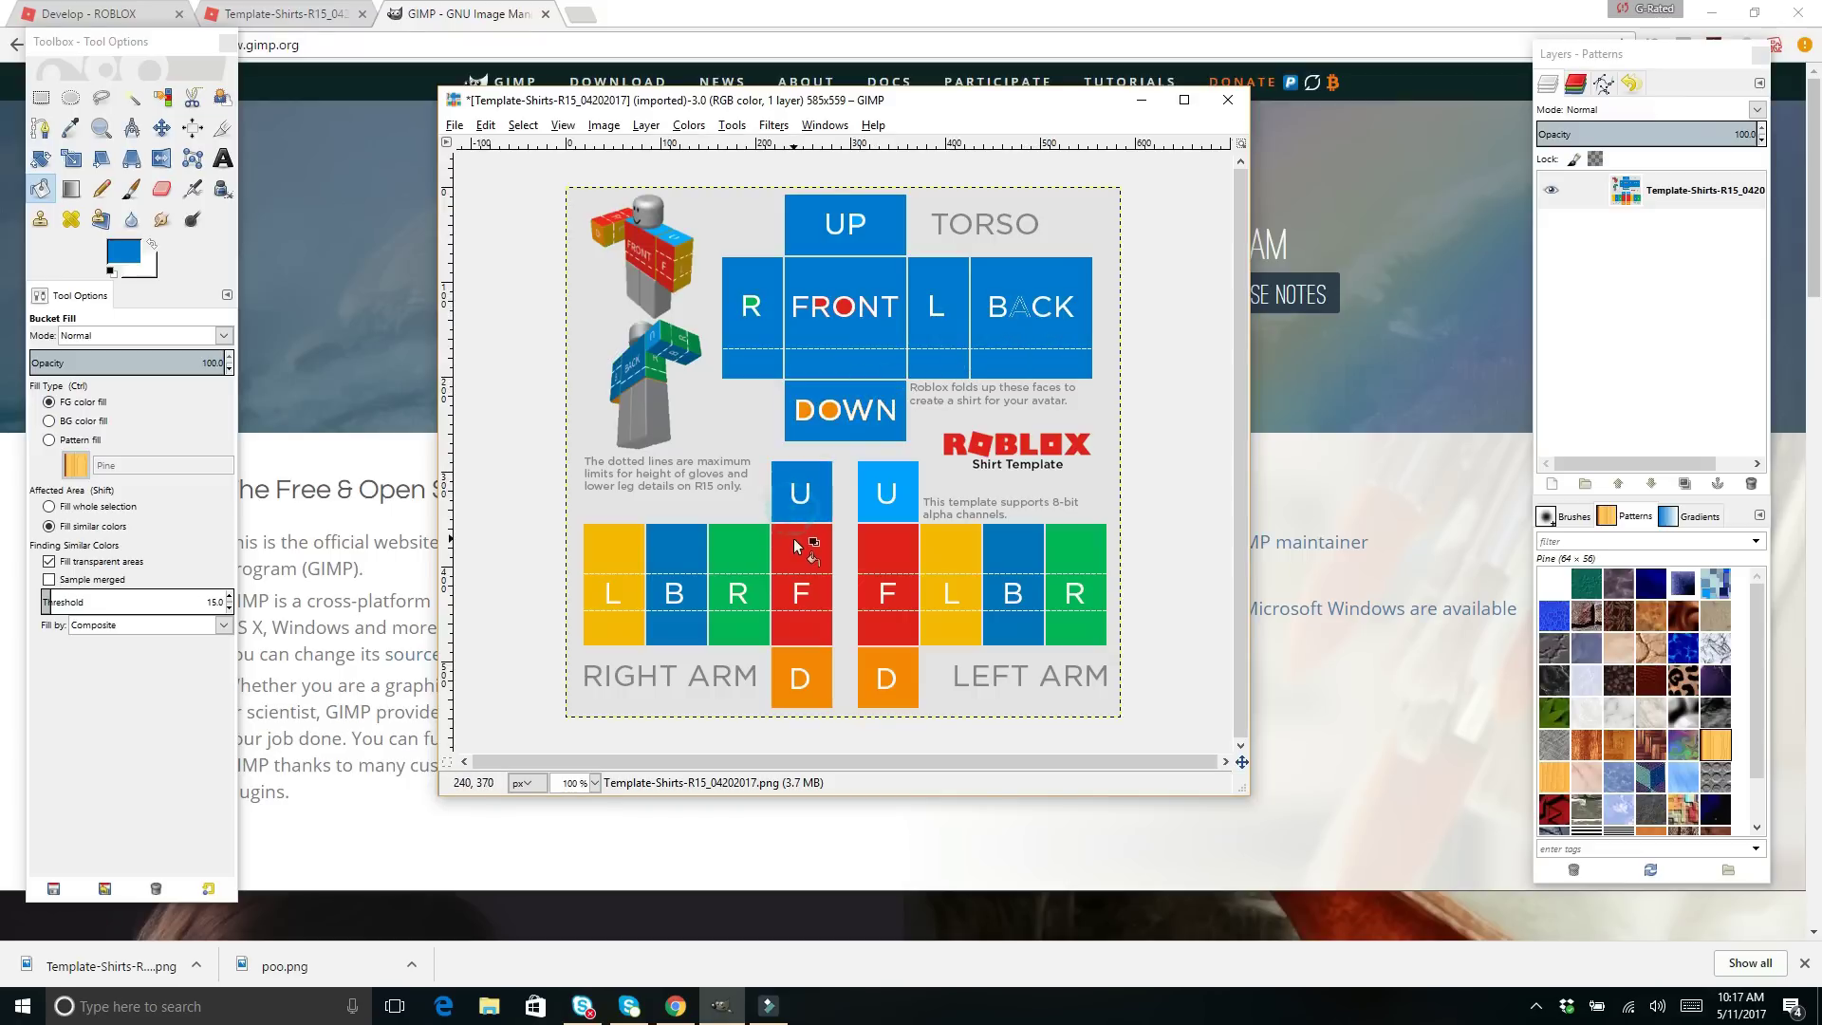
pyautogui.click(795, 543)
pyautogui.click(902, 622)
pyautogui.click(943, 614)
pyautogui.click(1069, 640)
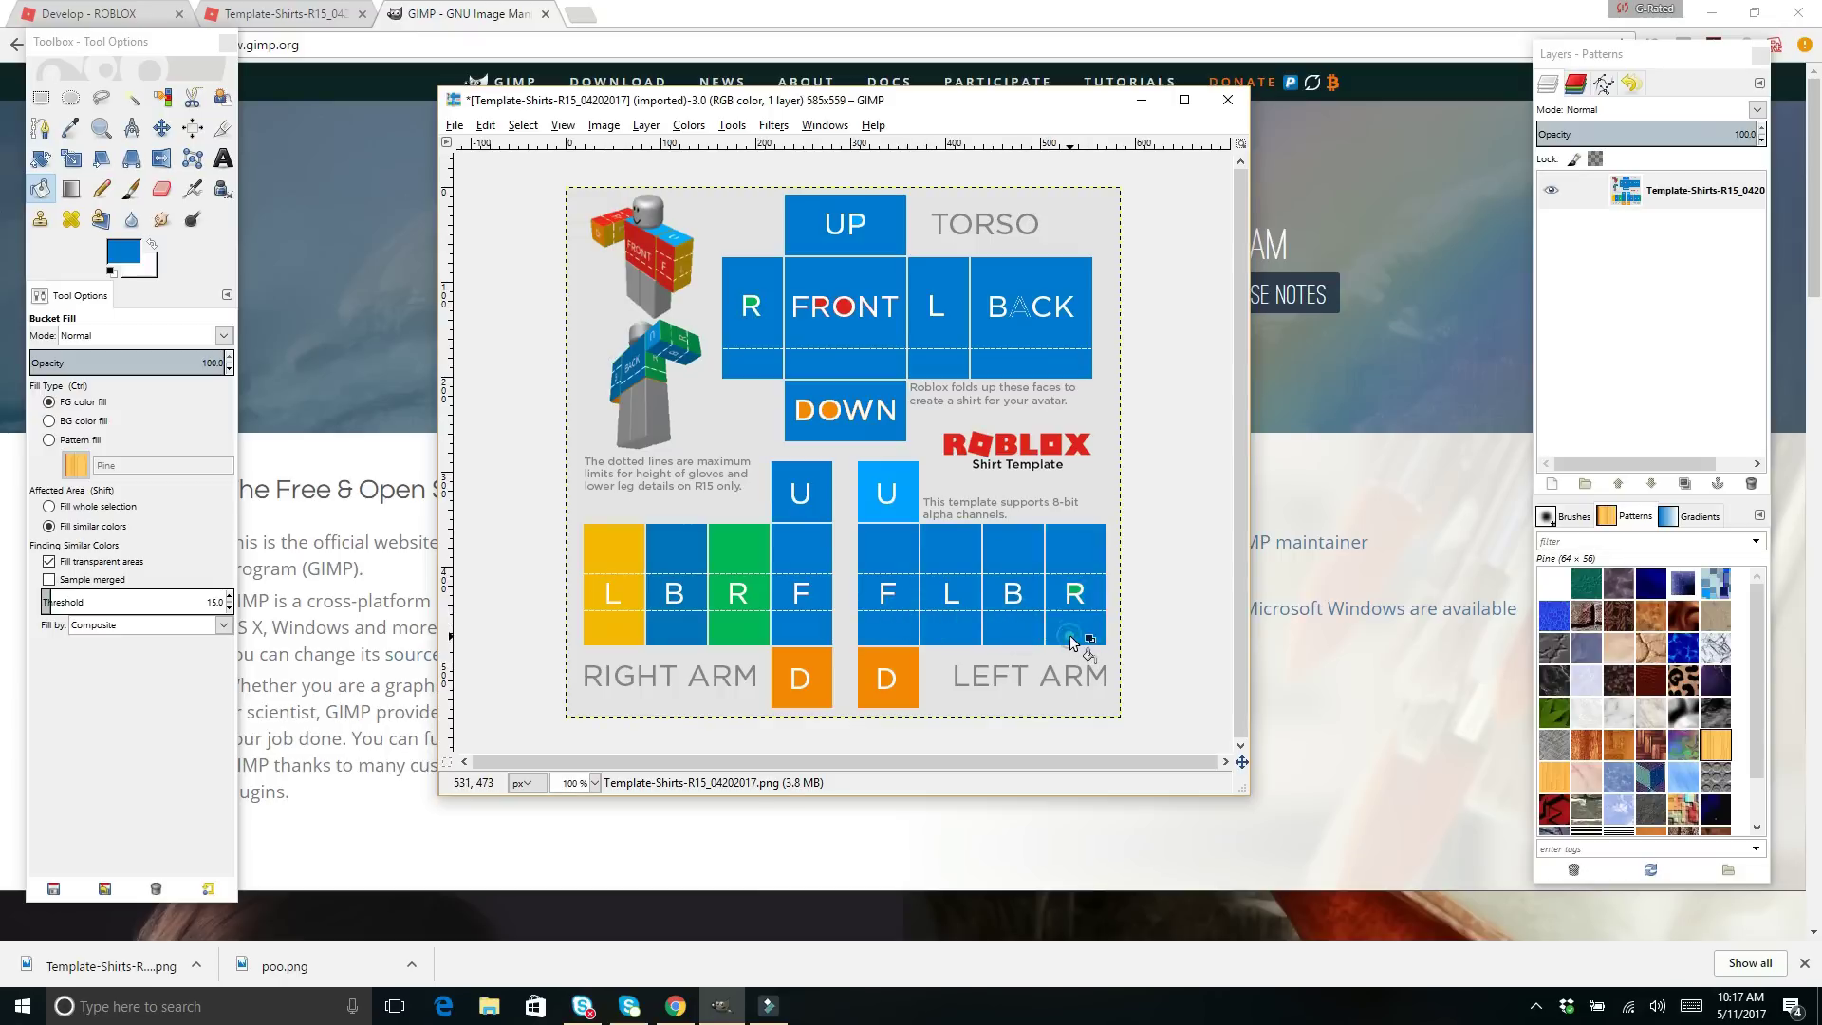
pyautogui.click(906, 673)
pyautogui.click(820, 676)
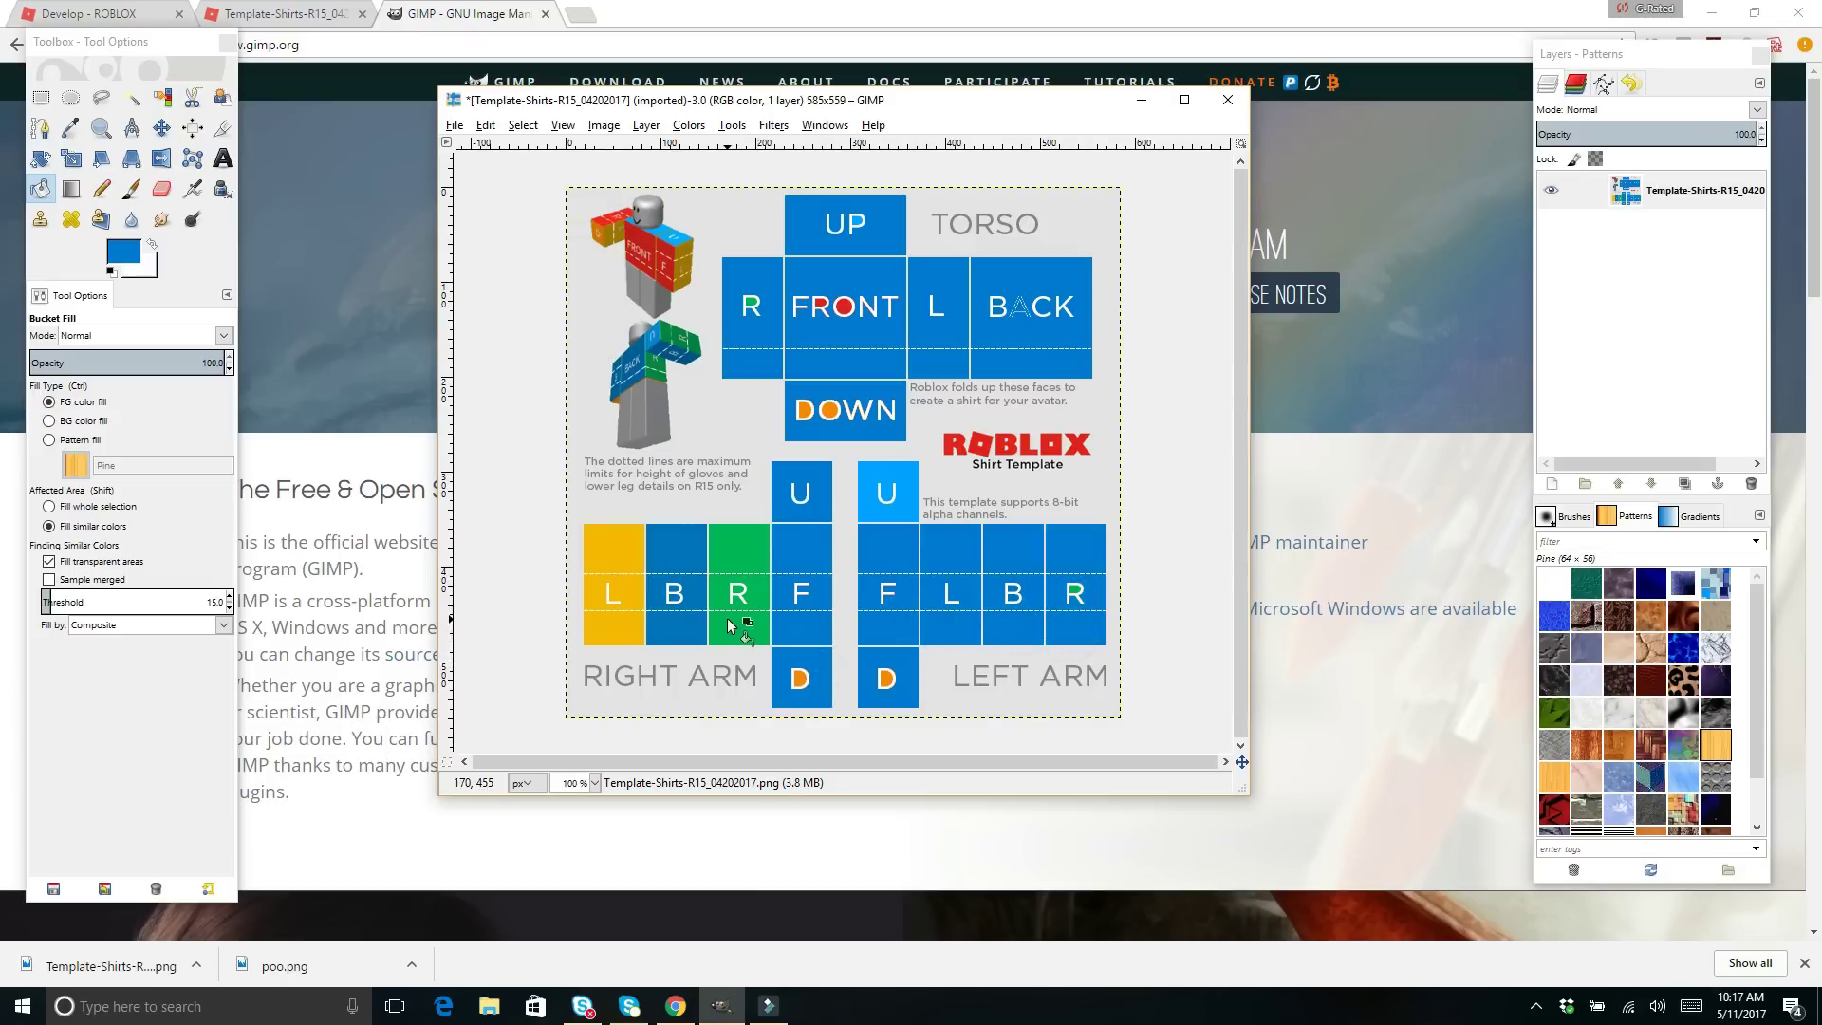
pyautogui.click(738, 623)
pyautogui.click(628, 623)
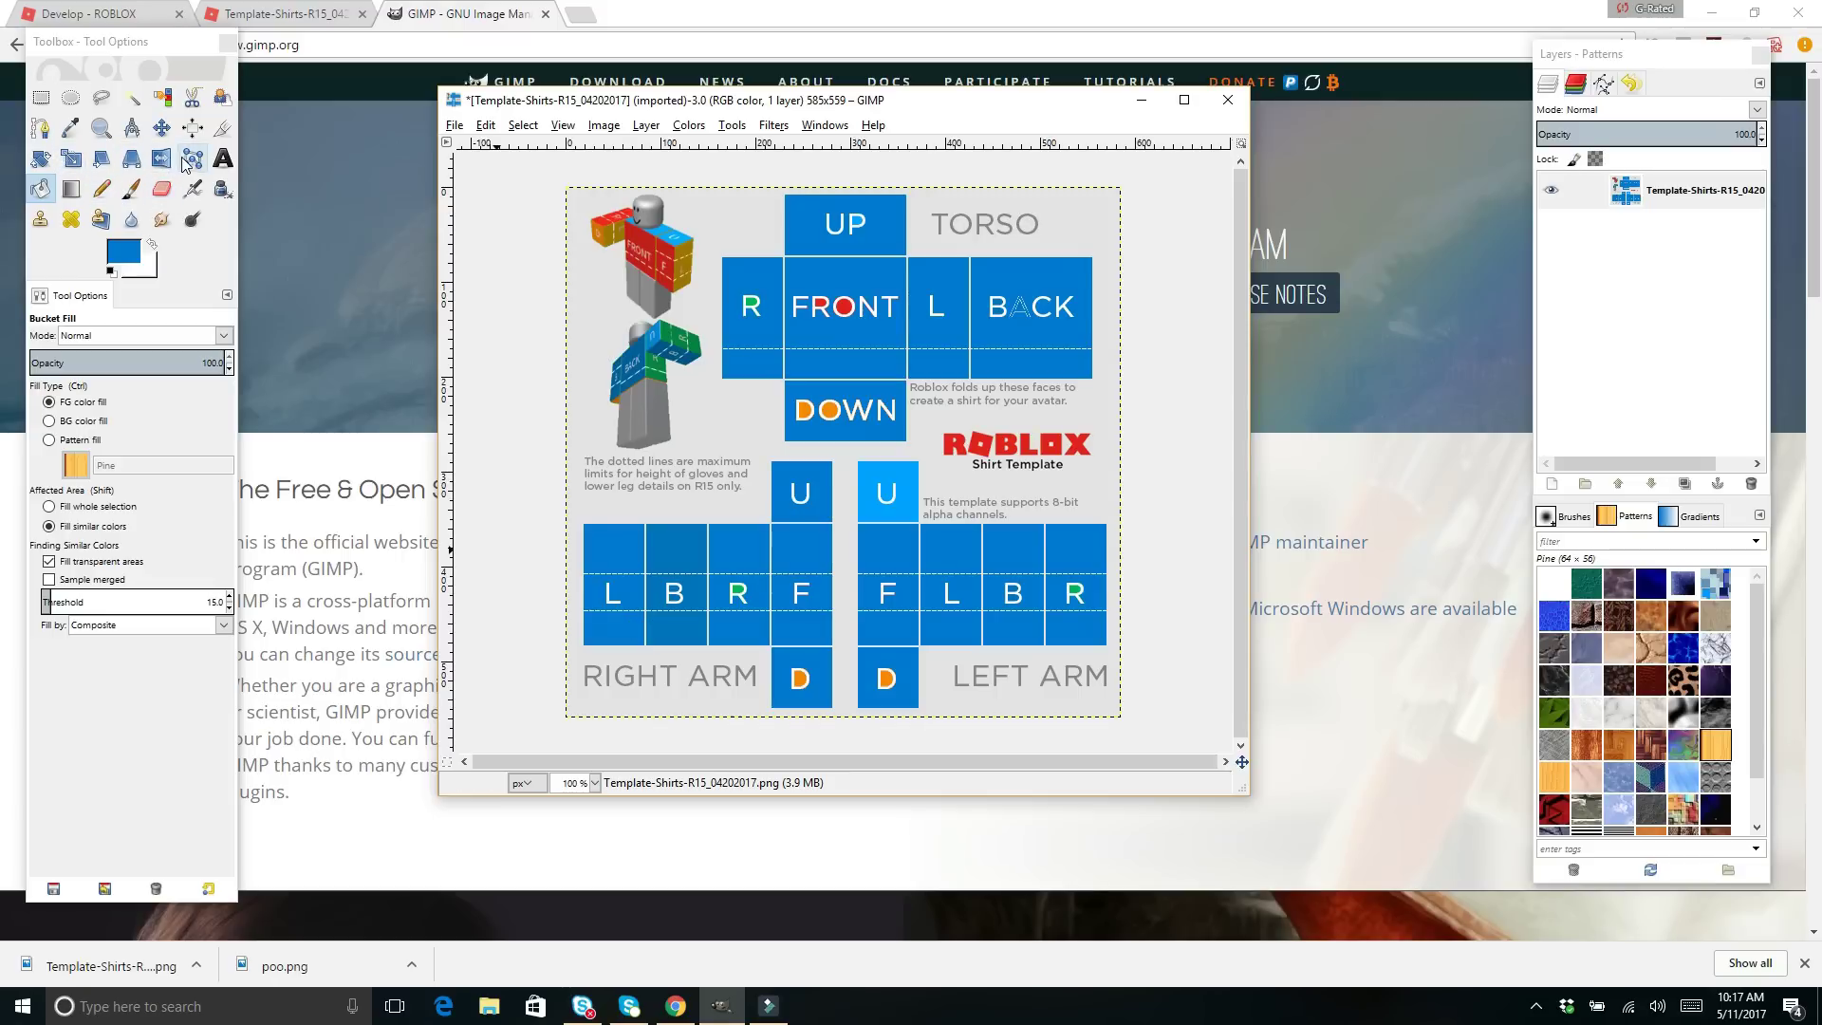
# - Airbrush over the torso's R label in blue using a size 27, 2. Hardness 100 brush
pyautogui.click(192, 190)
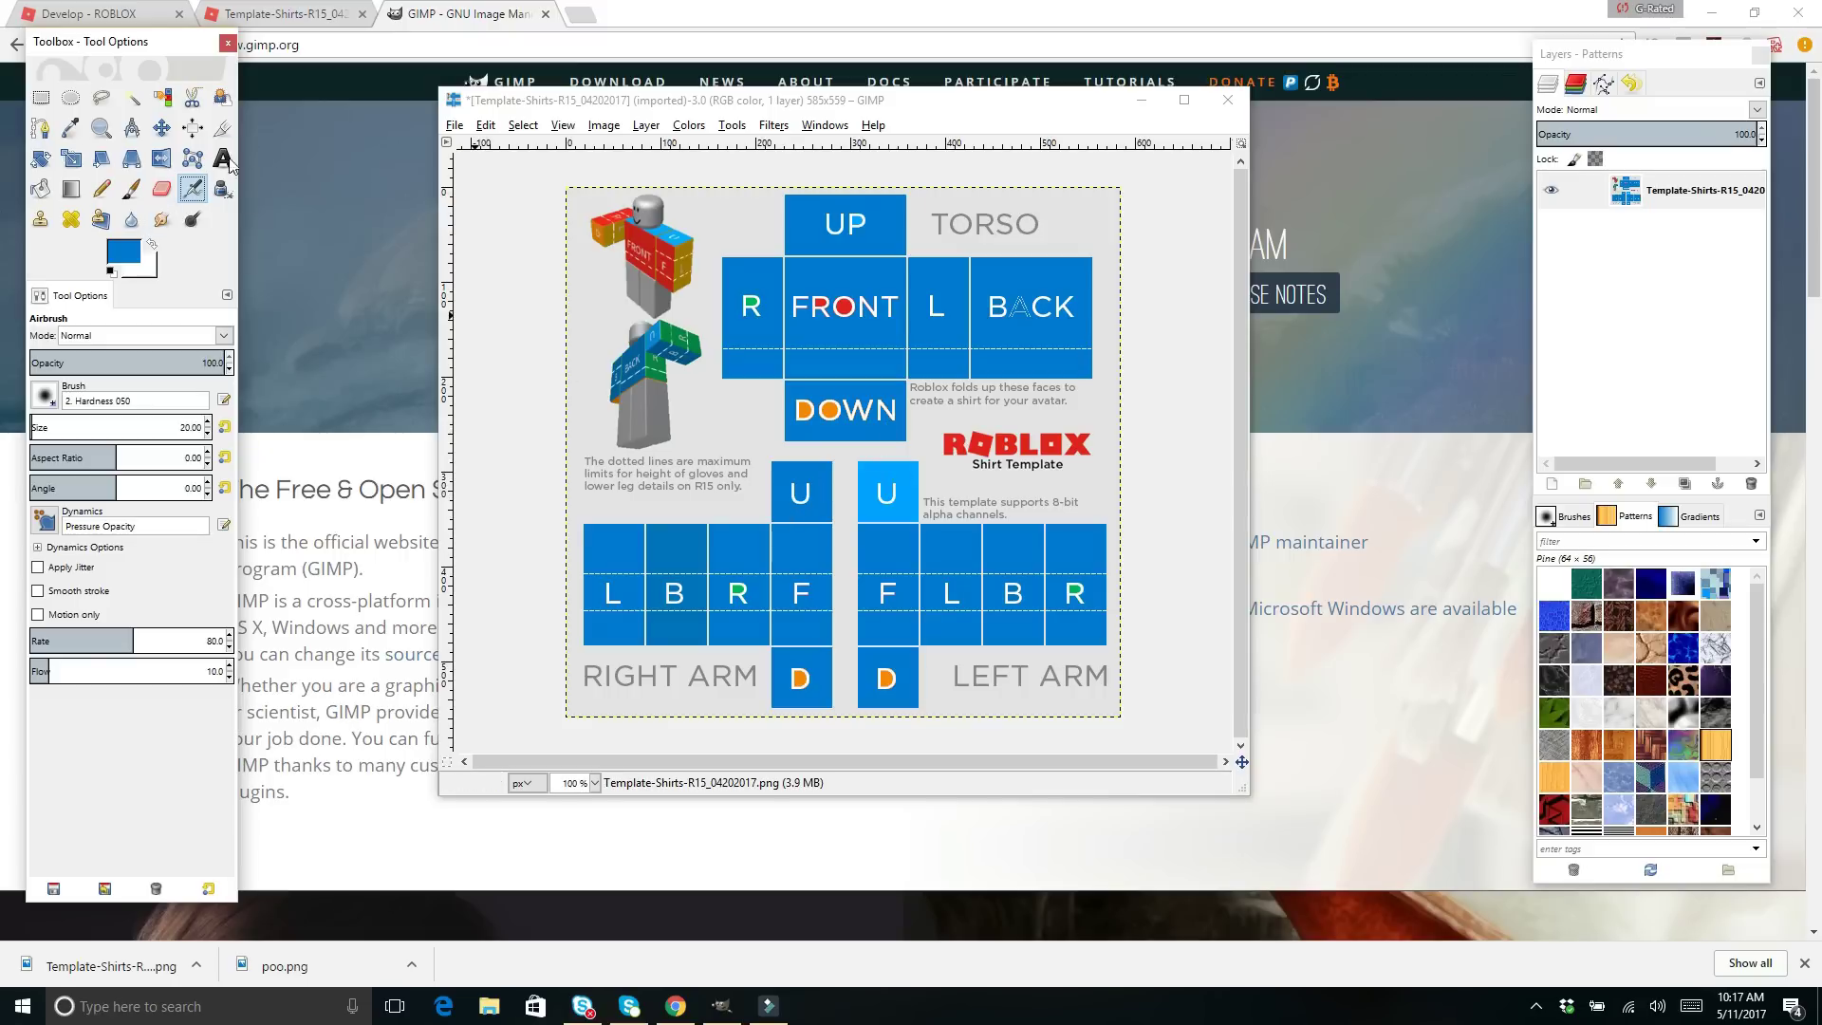
pyautogui.moveTo(764, 300); pyautogui.dragTo(755, 315)
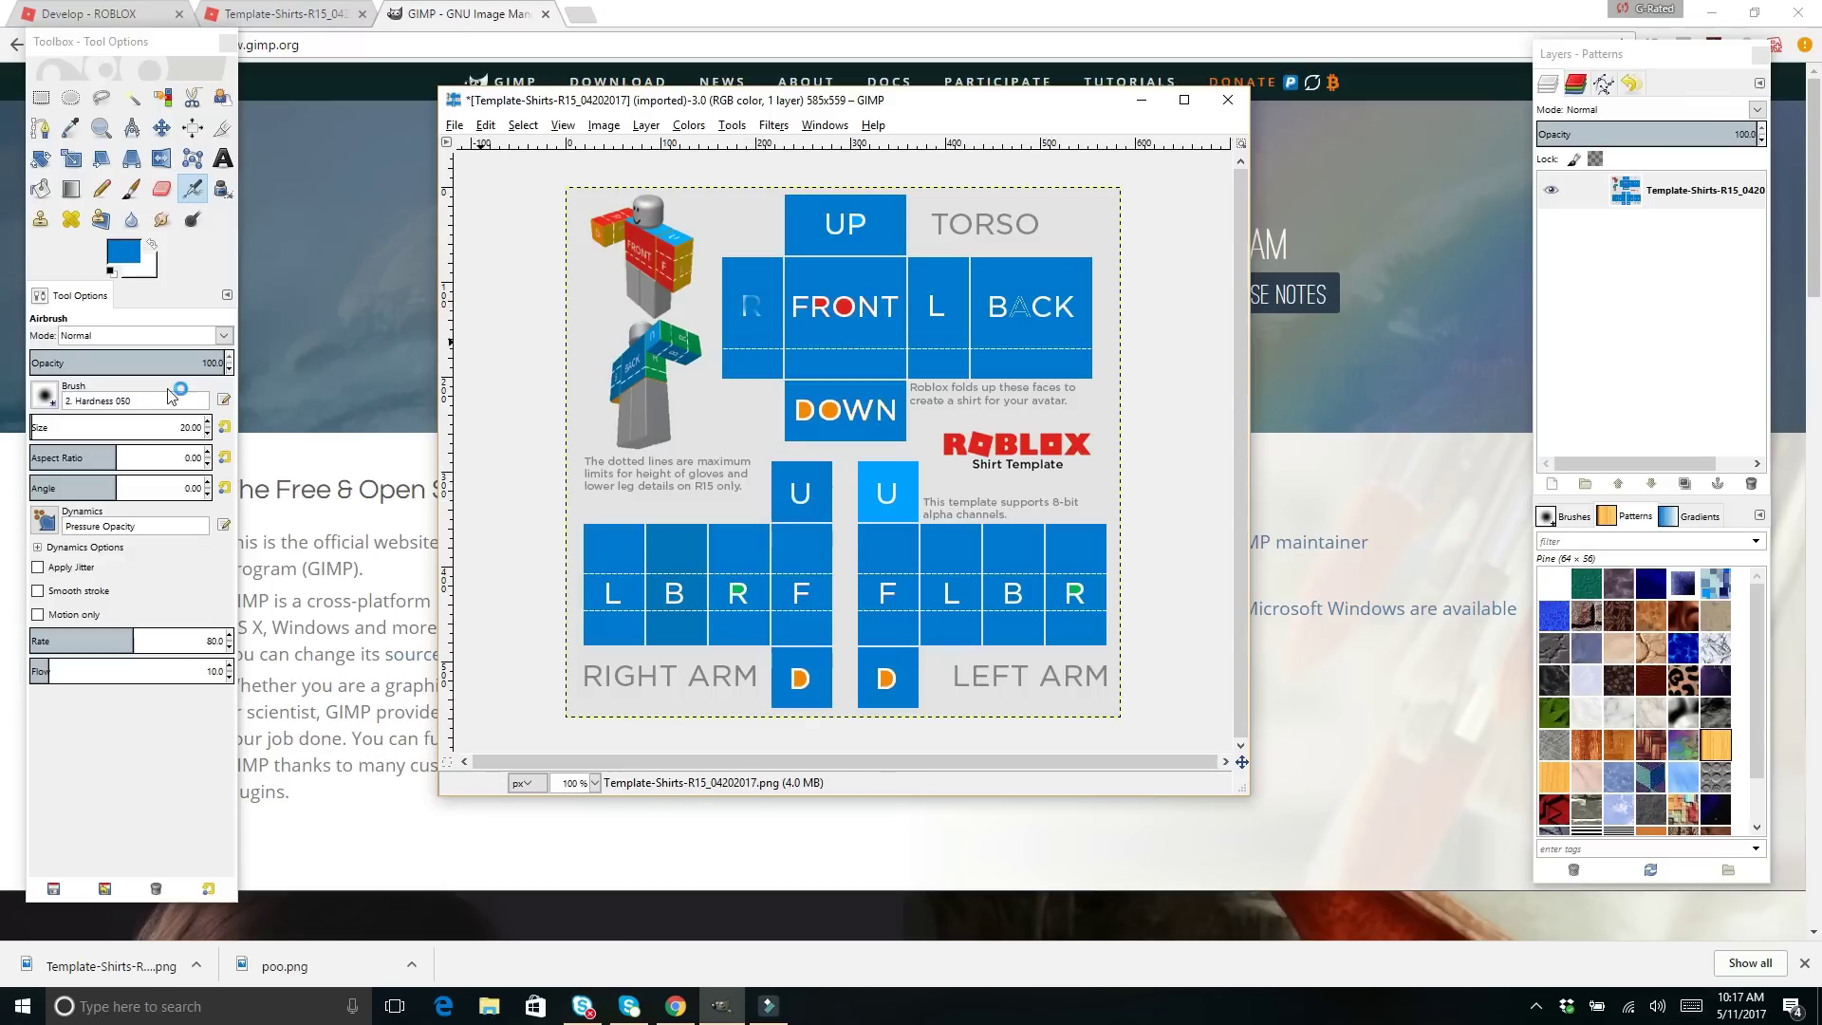
pyautogui.click(207, 422)
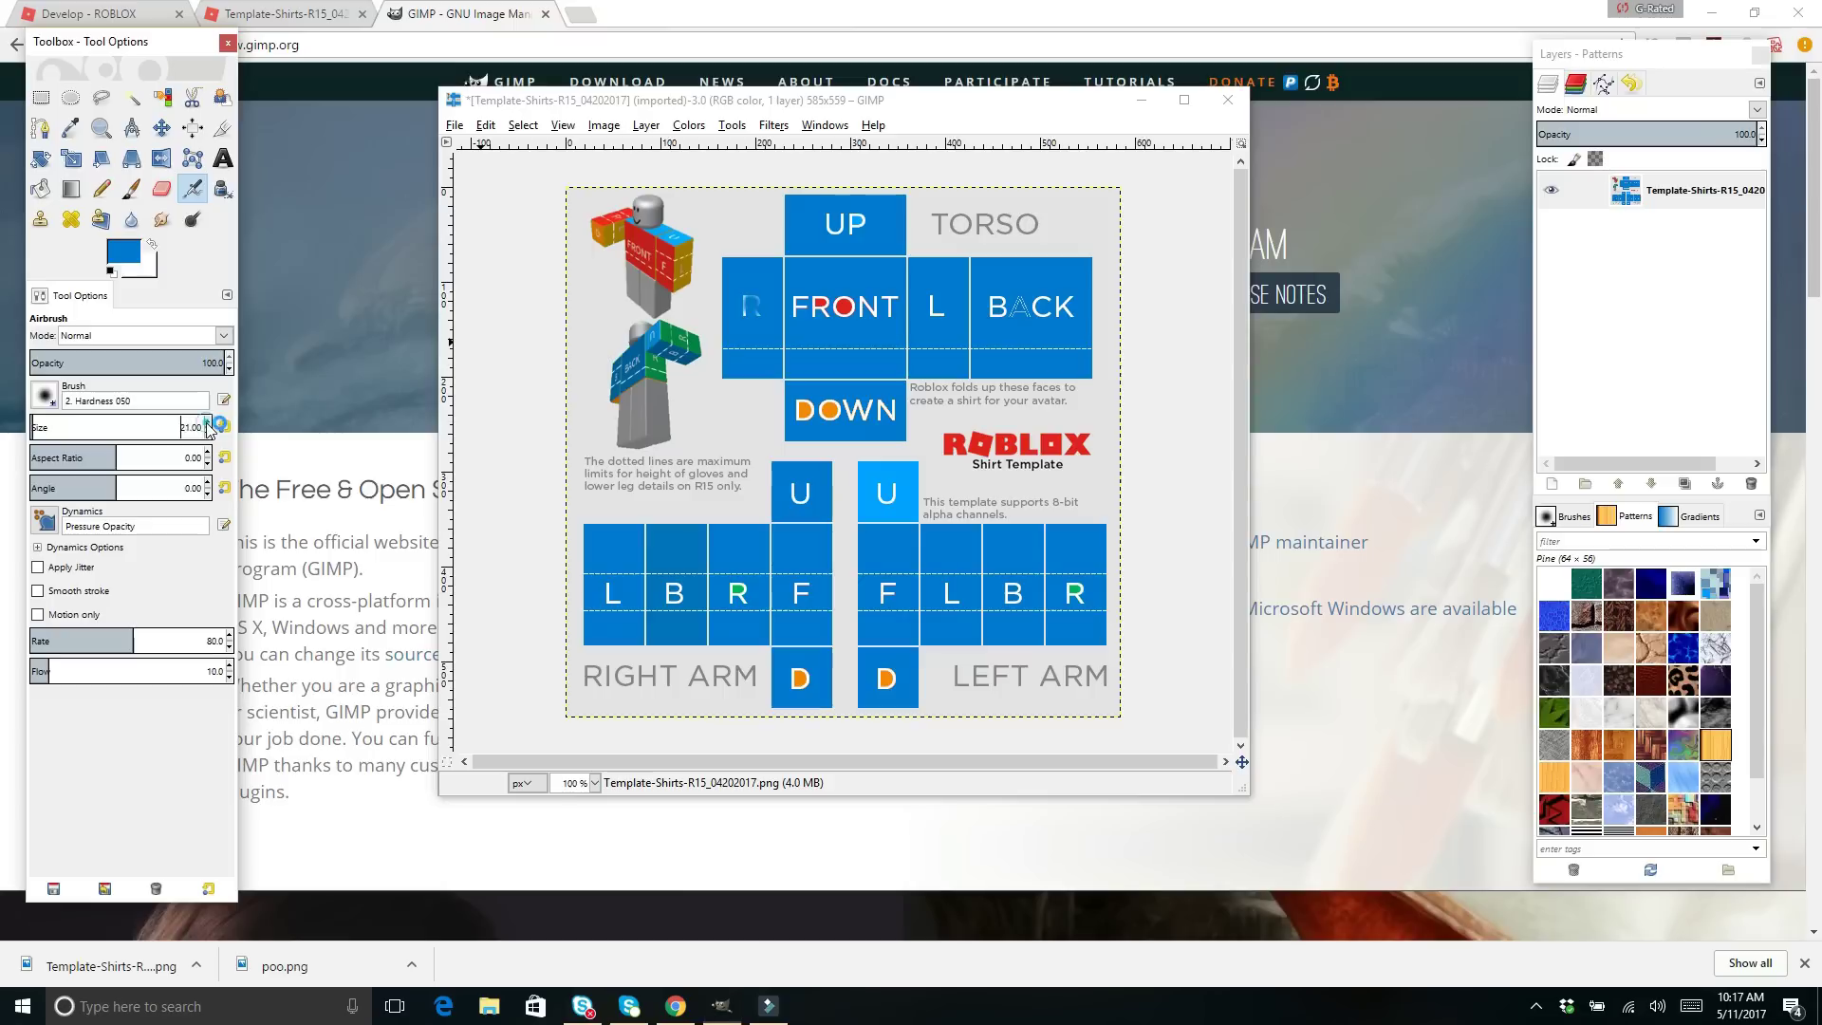
pyautogui.click(43, 401)
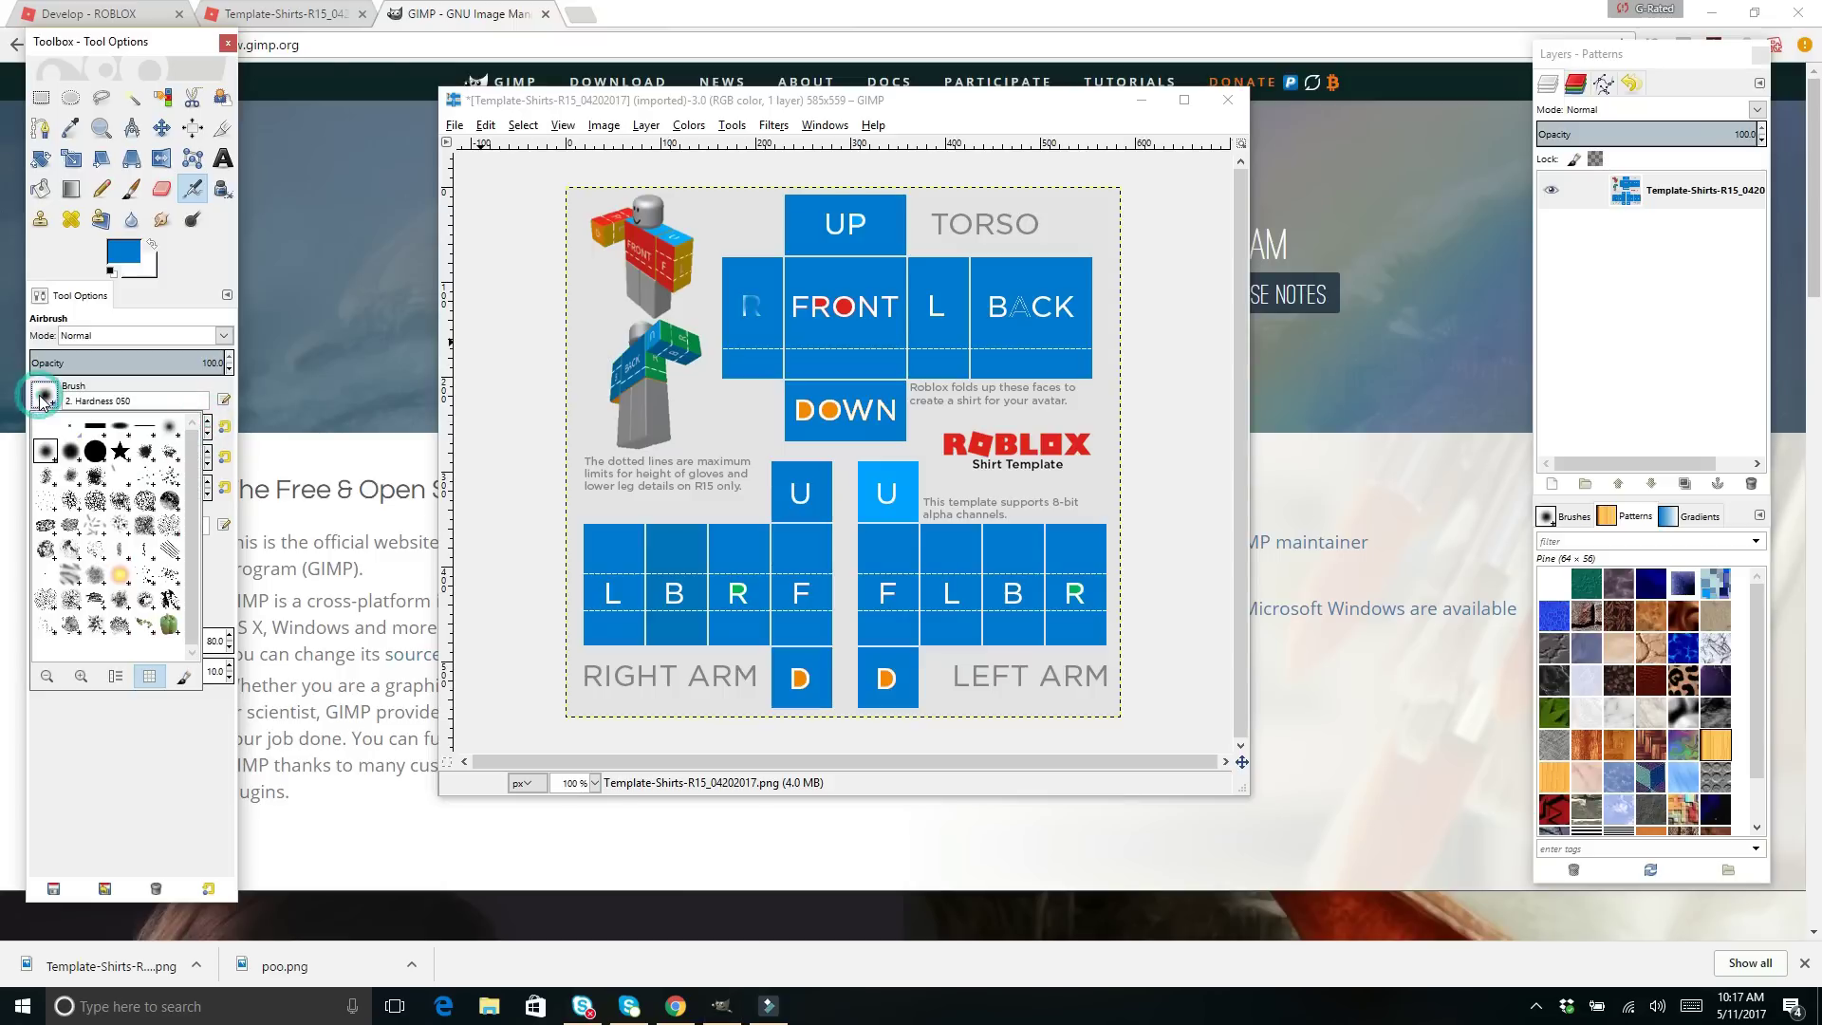
pyautogui.click(95, 452)
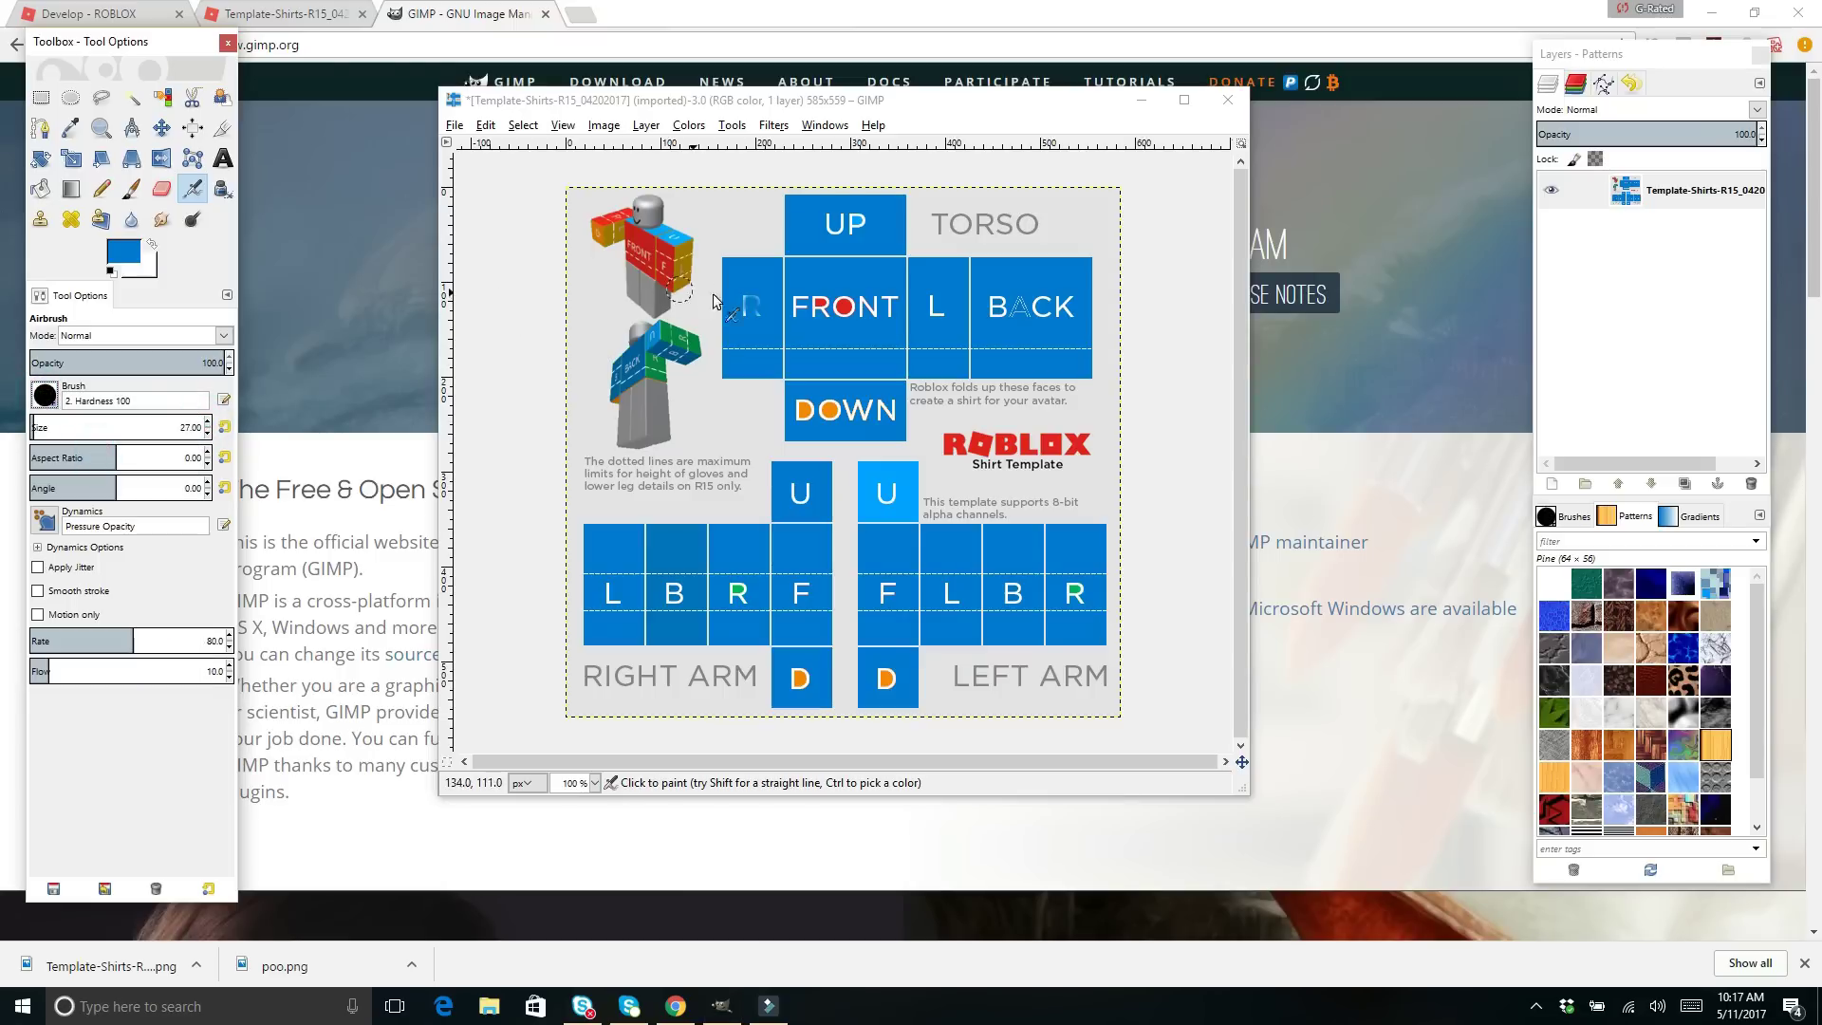
pyautogui.click(751, 306)
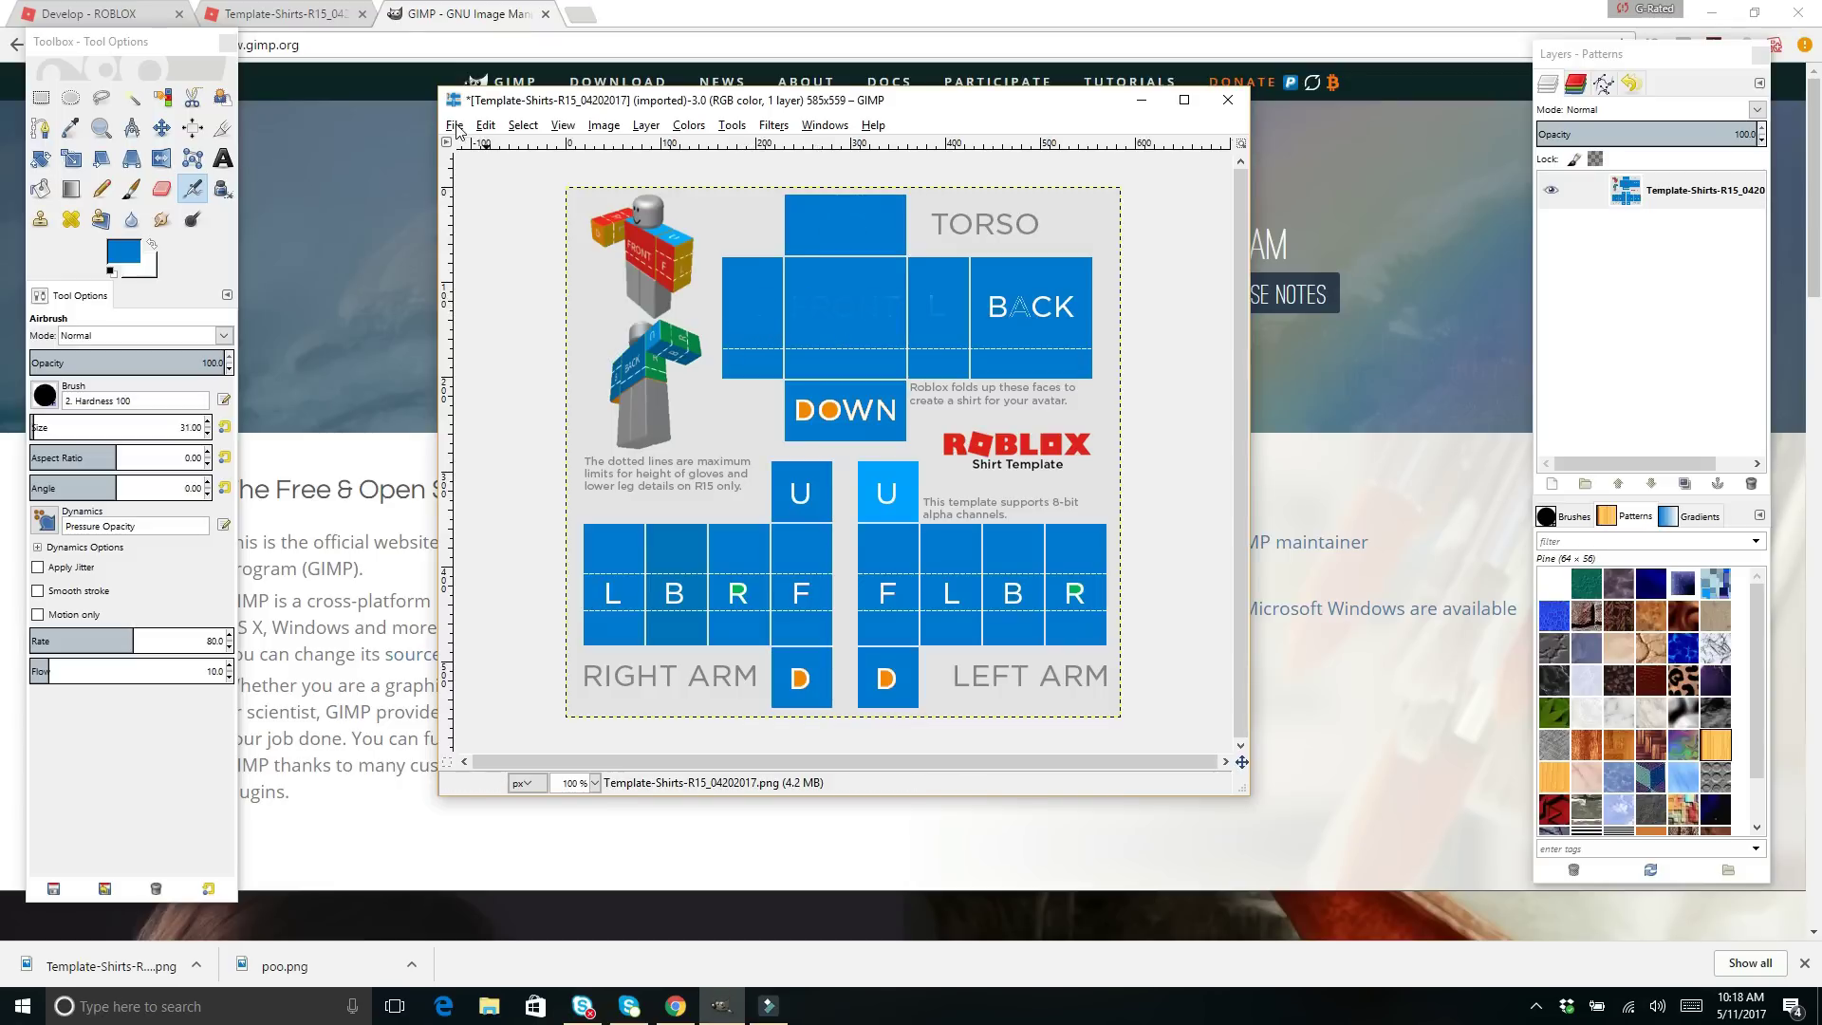
pyautogui.click(455, 126)
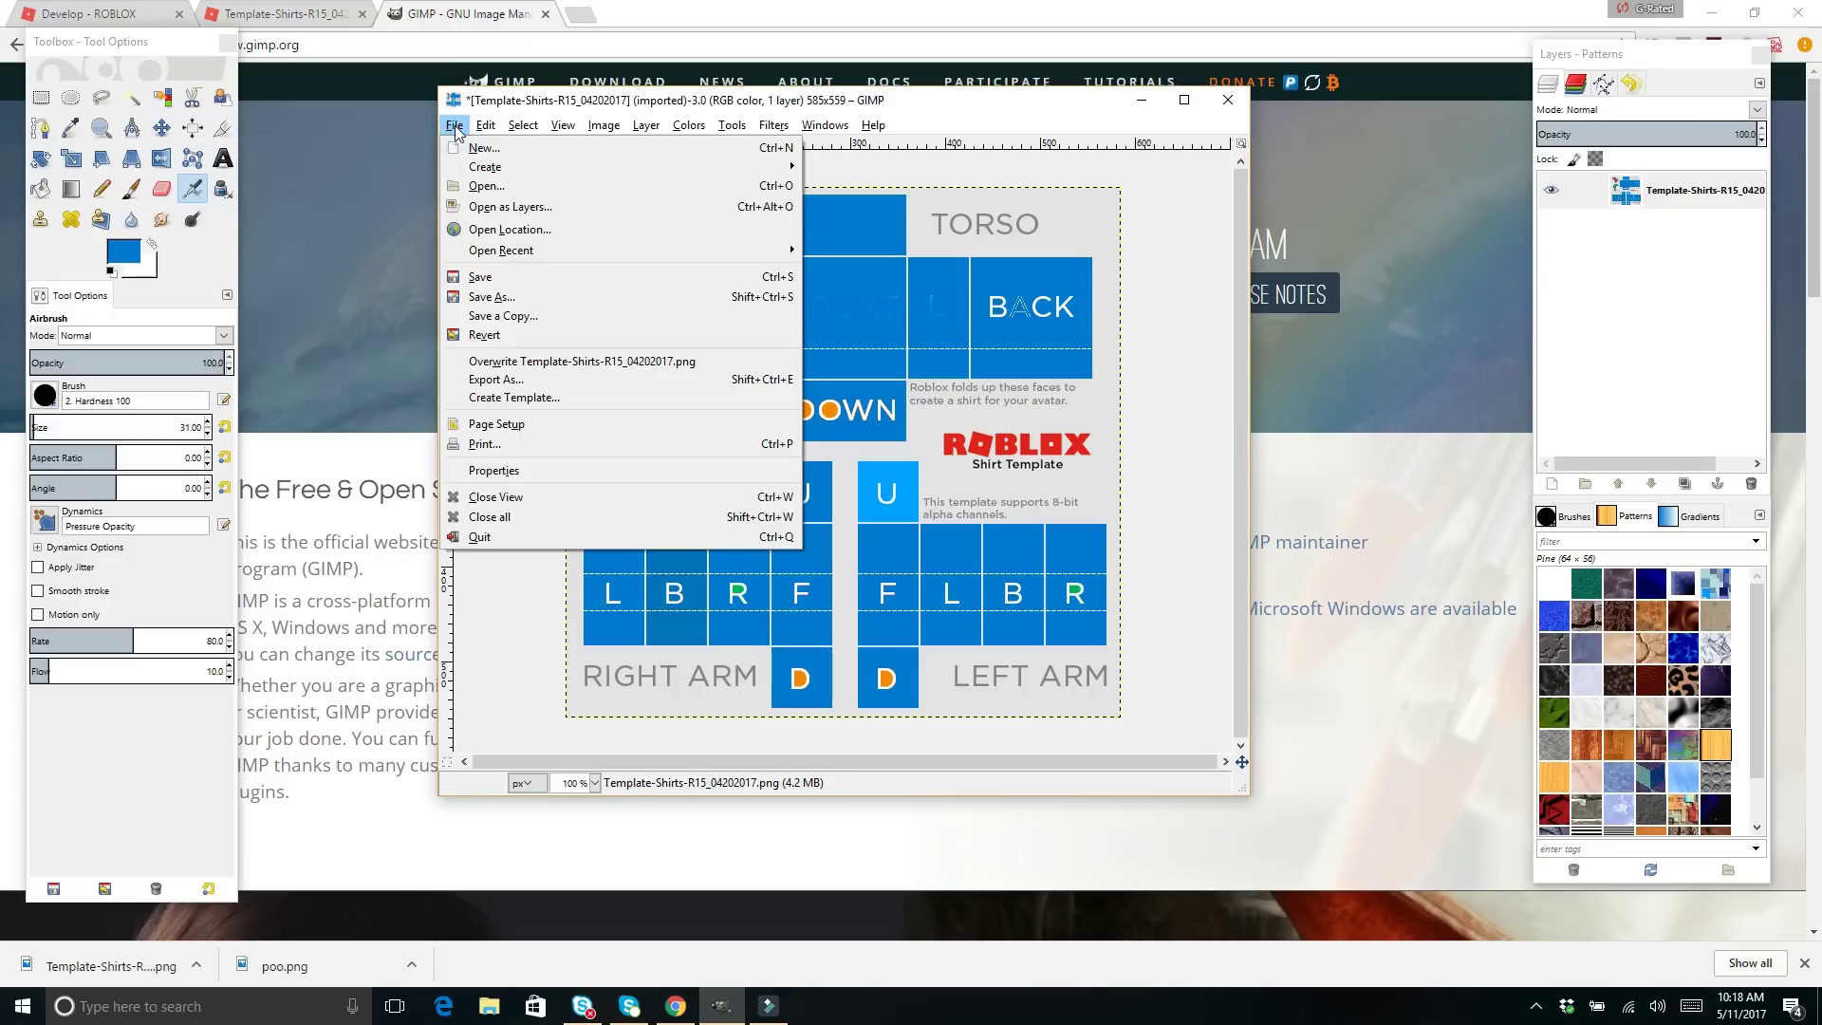
# - Add poo.png as a new layer and scale it down with Scale Layer
pyautogui.click(468, 206)
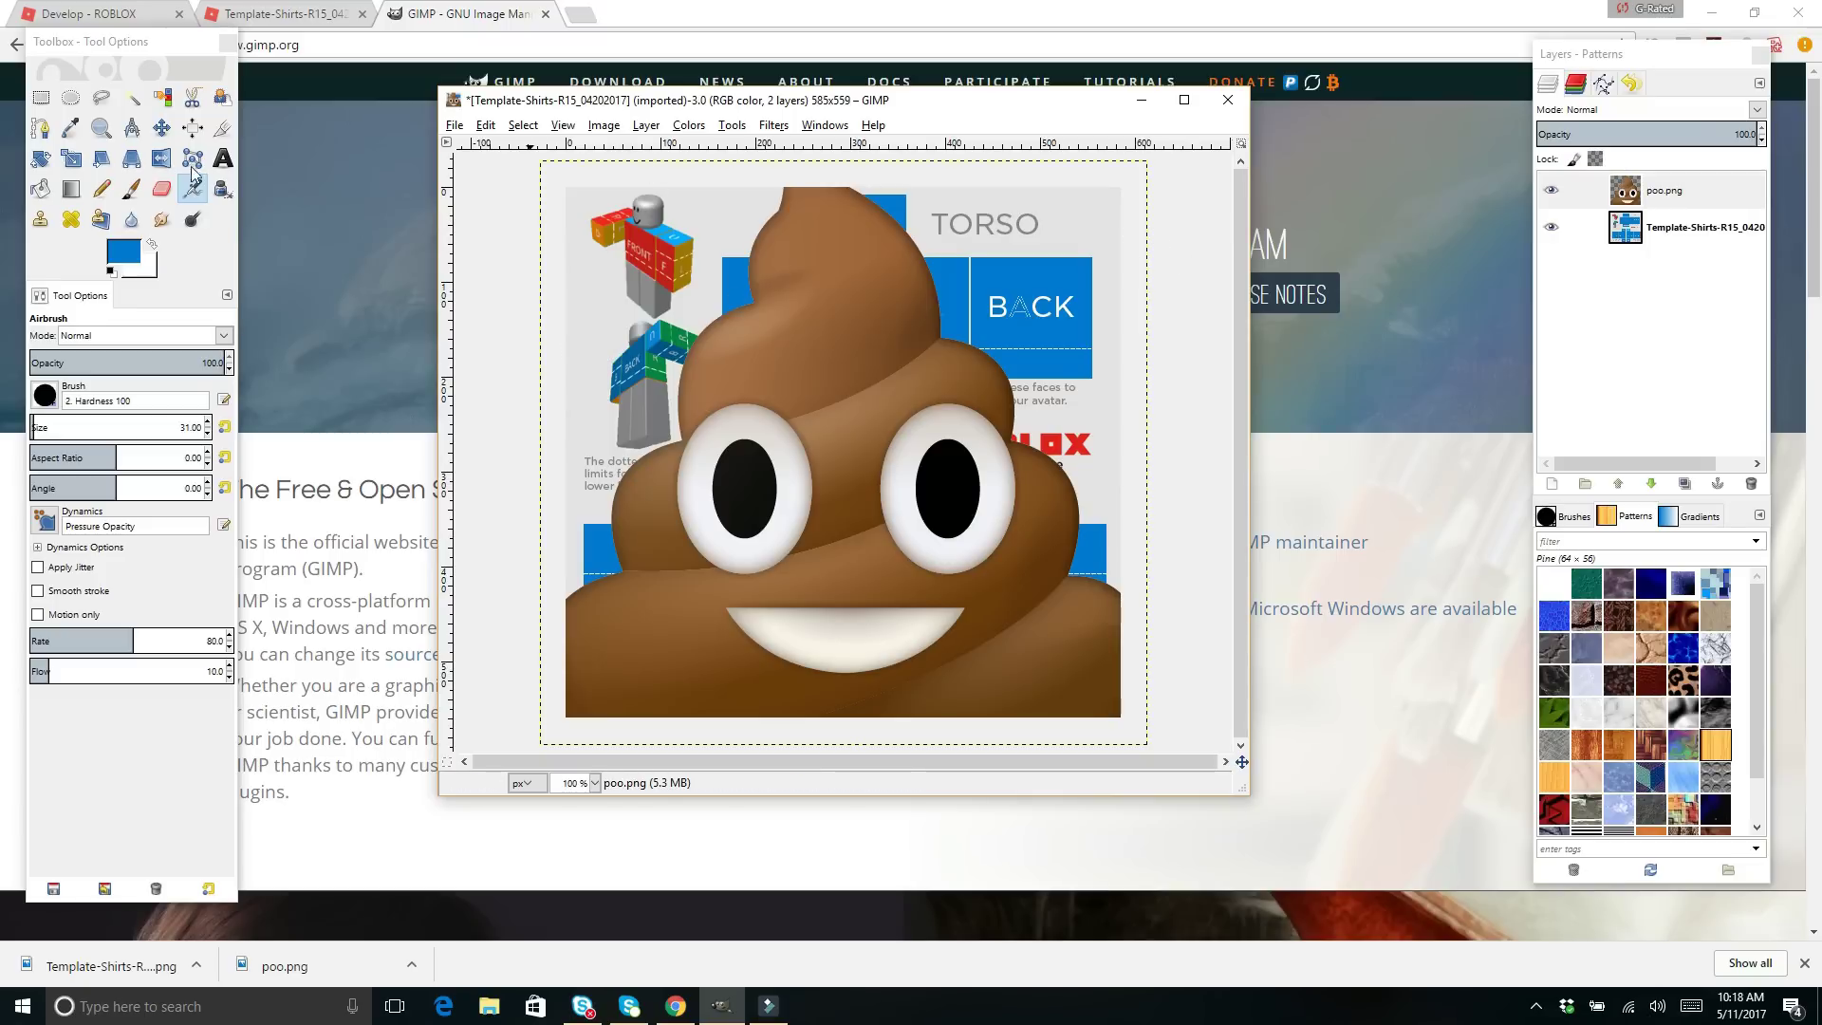
pyautogui.click(162, 127)
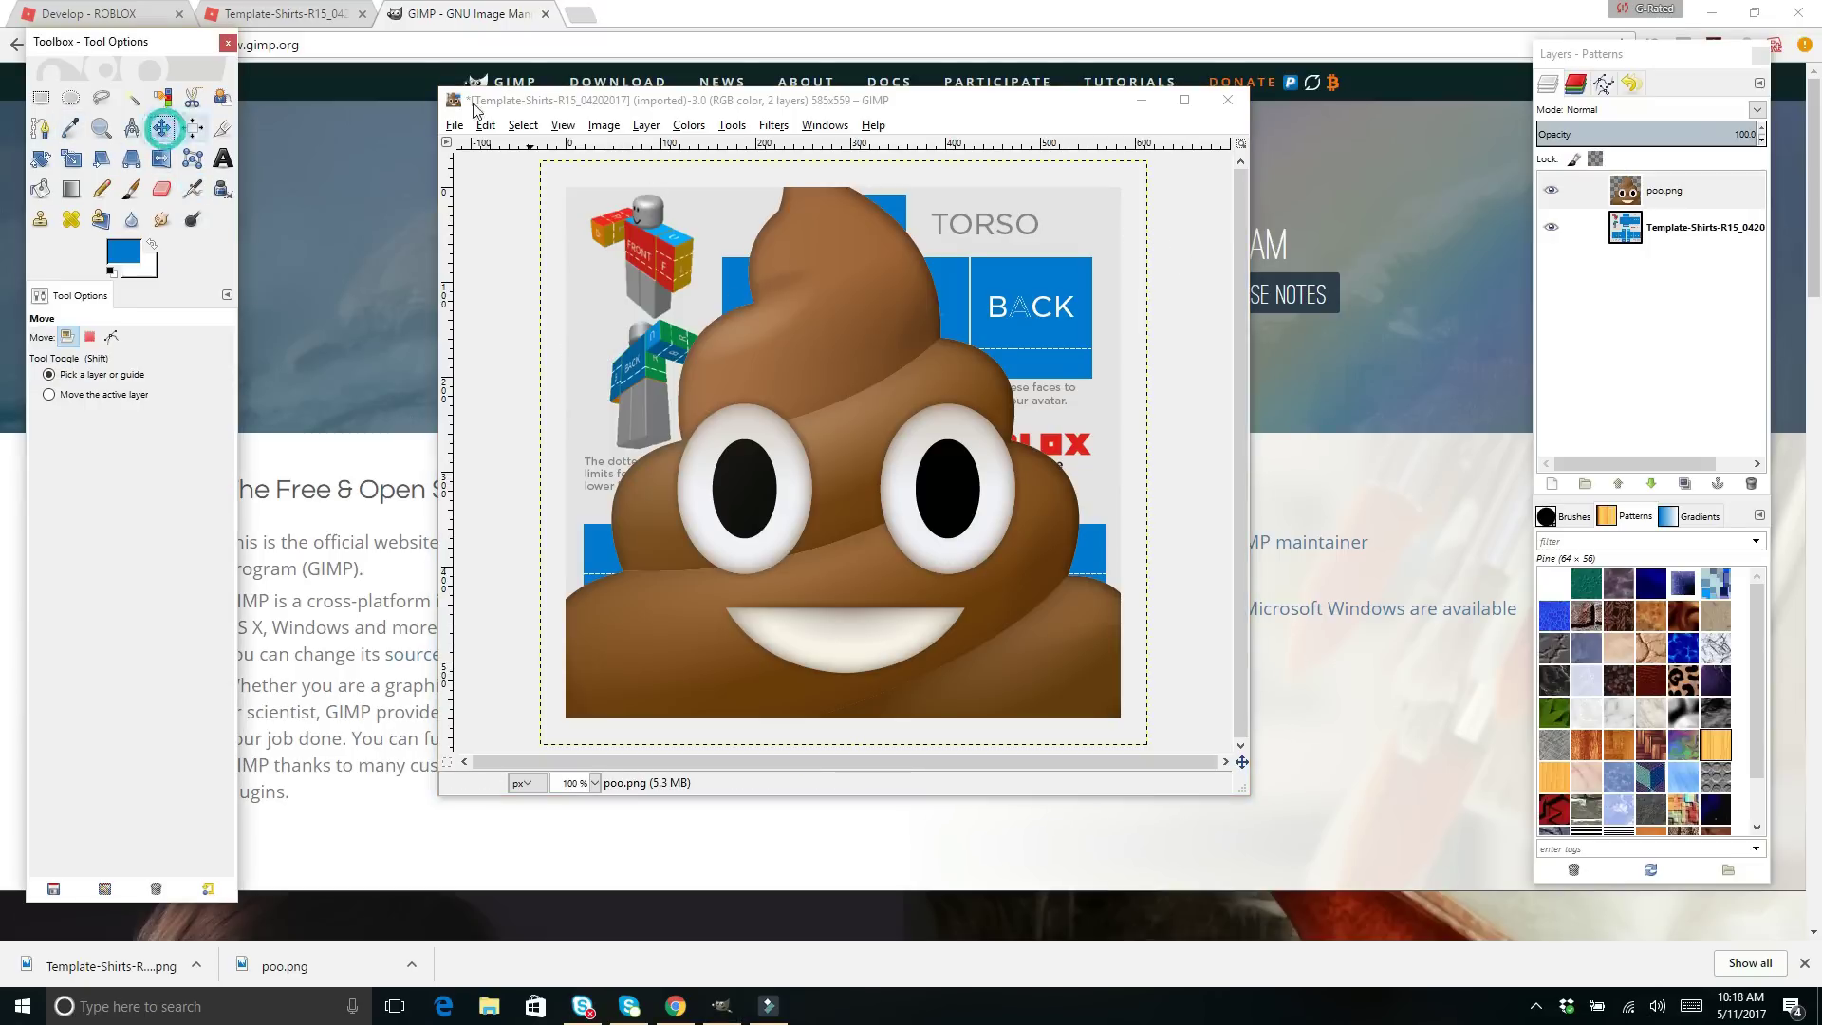
pyautogui.click(474, 107)
pyautogui.click(1634, 197)
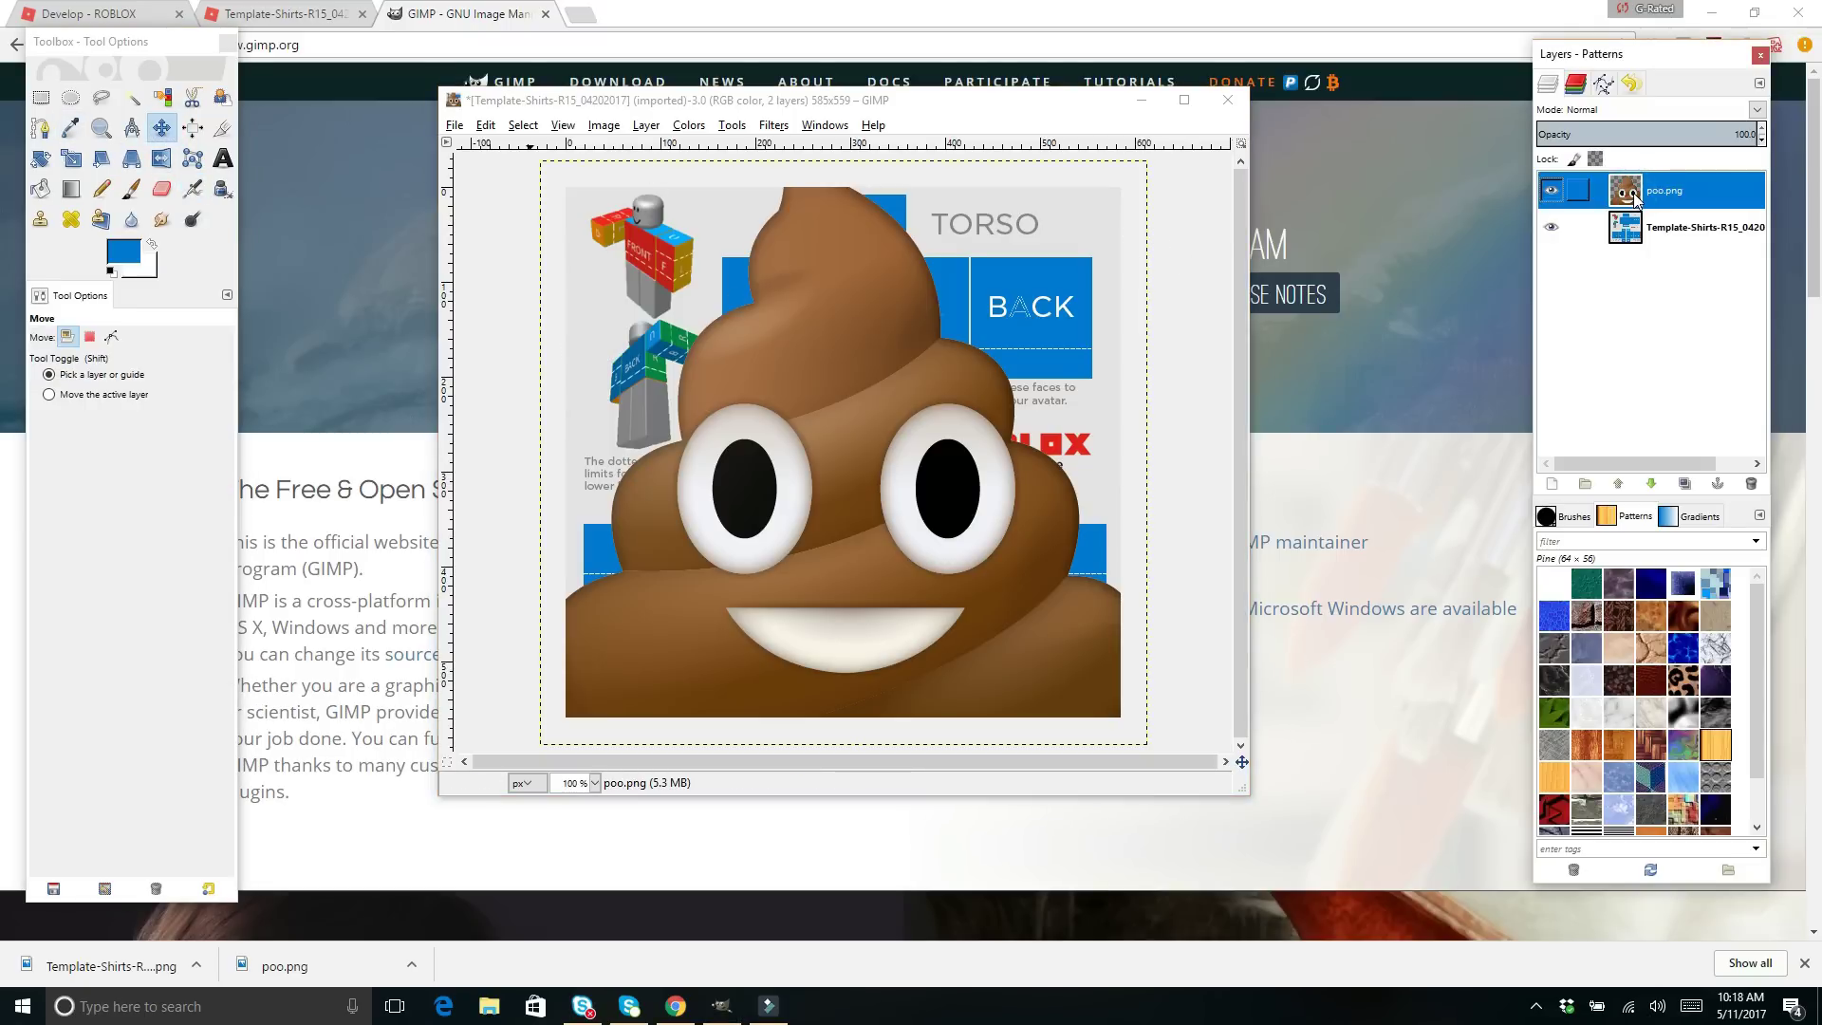
pyautogui.rightClick(1634, 197)
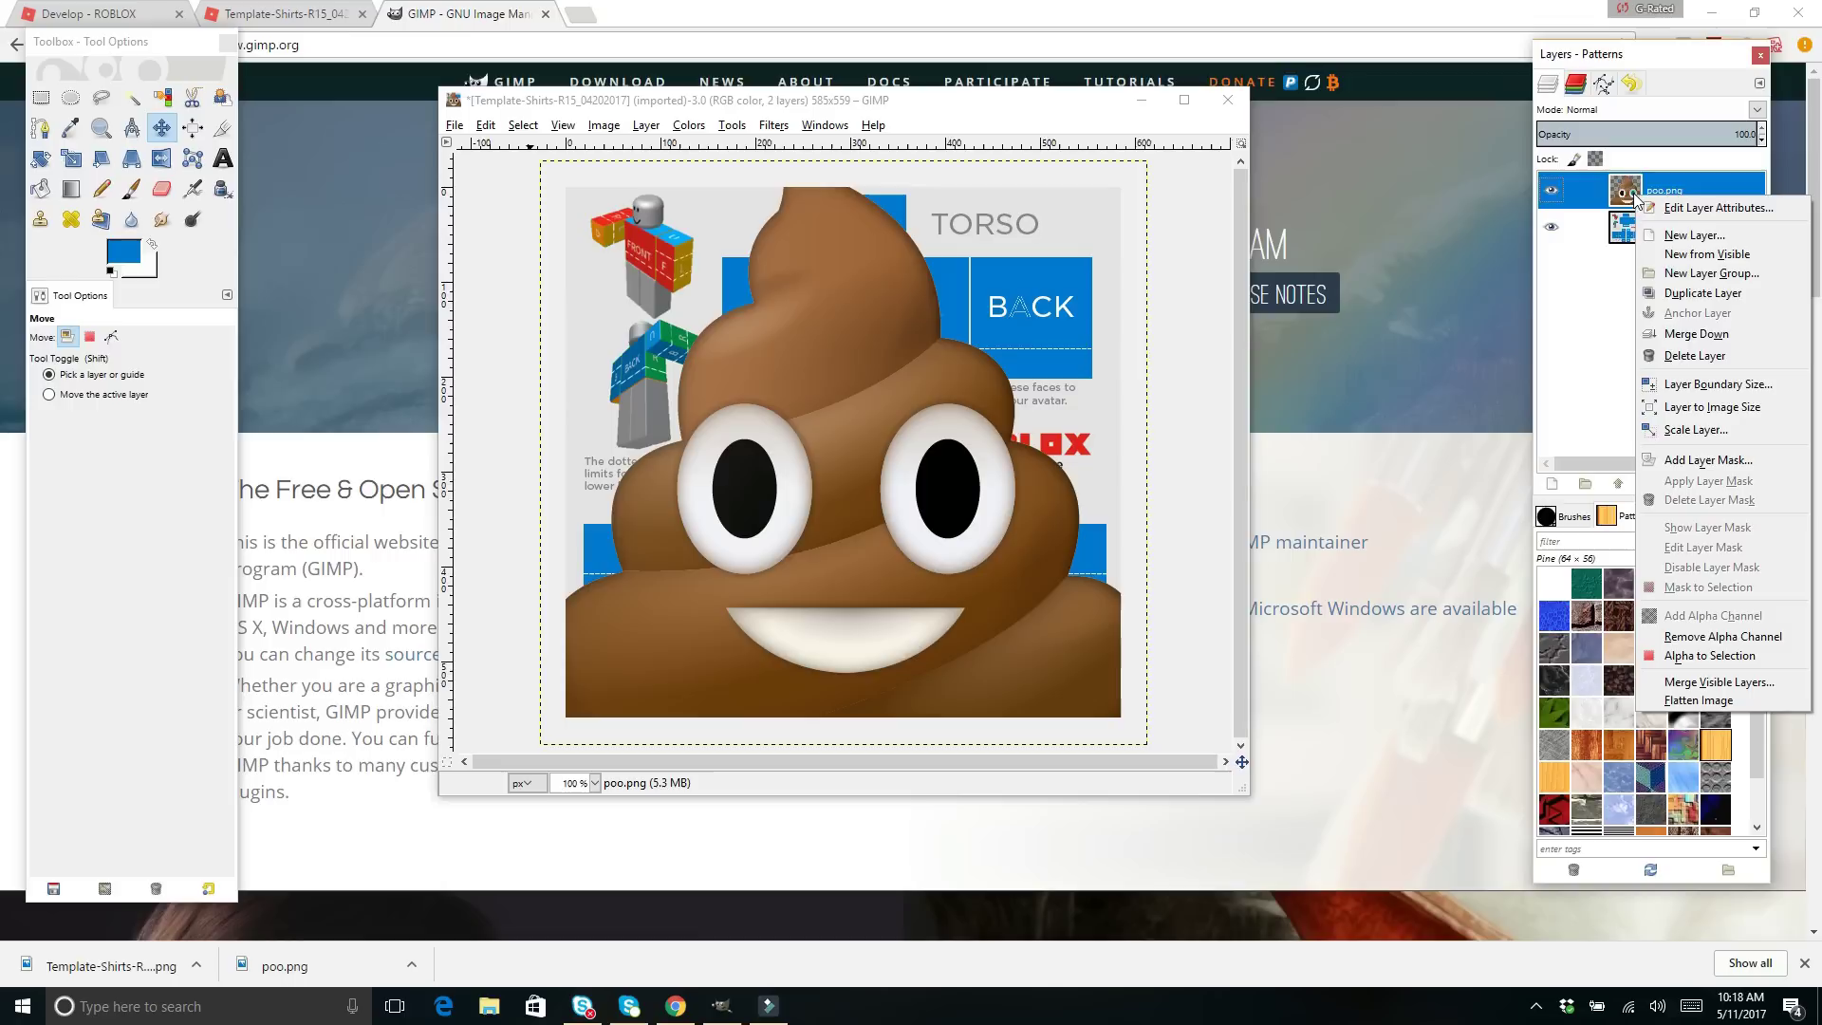
pyautogui.click(1663, 431)
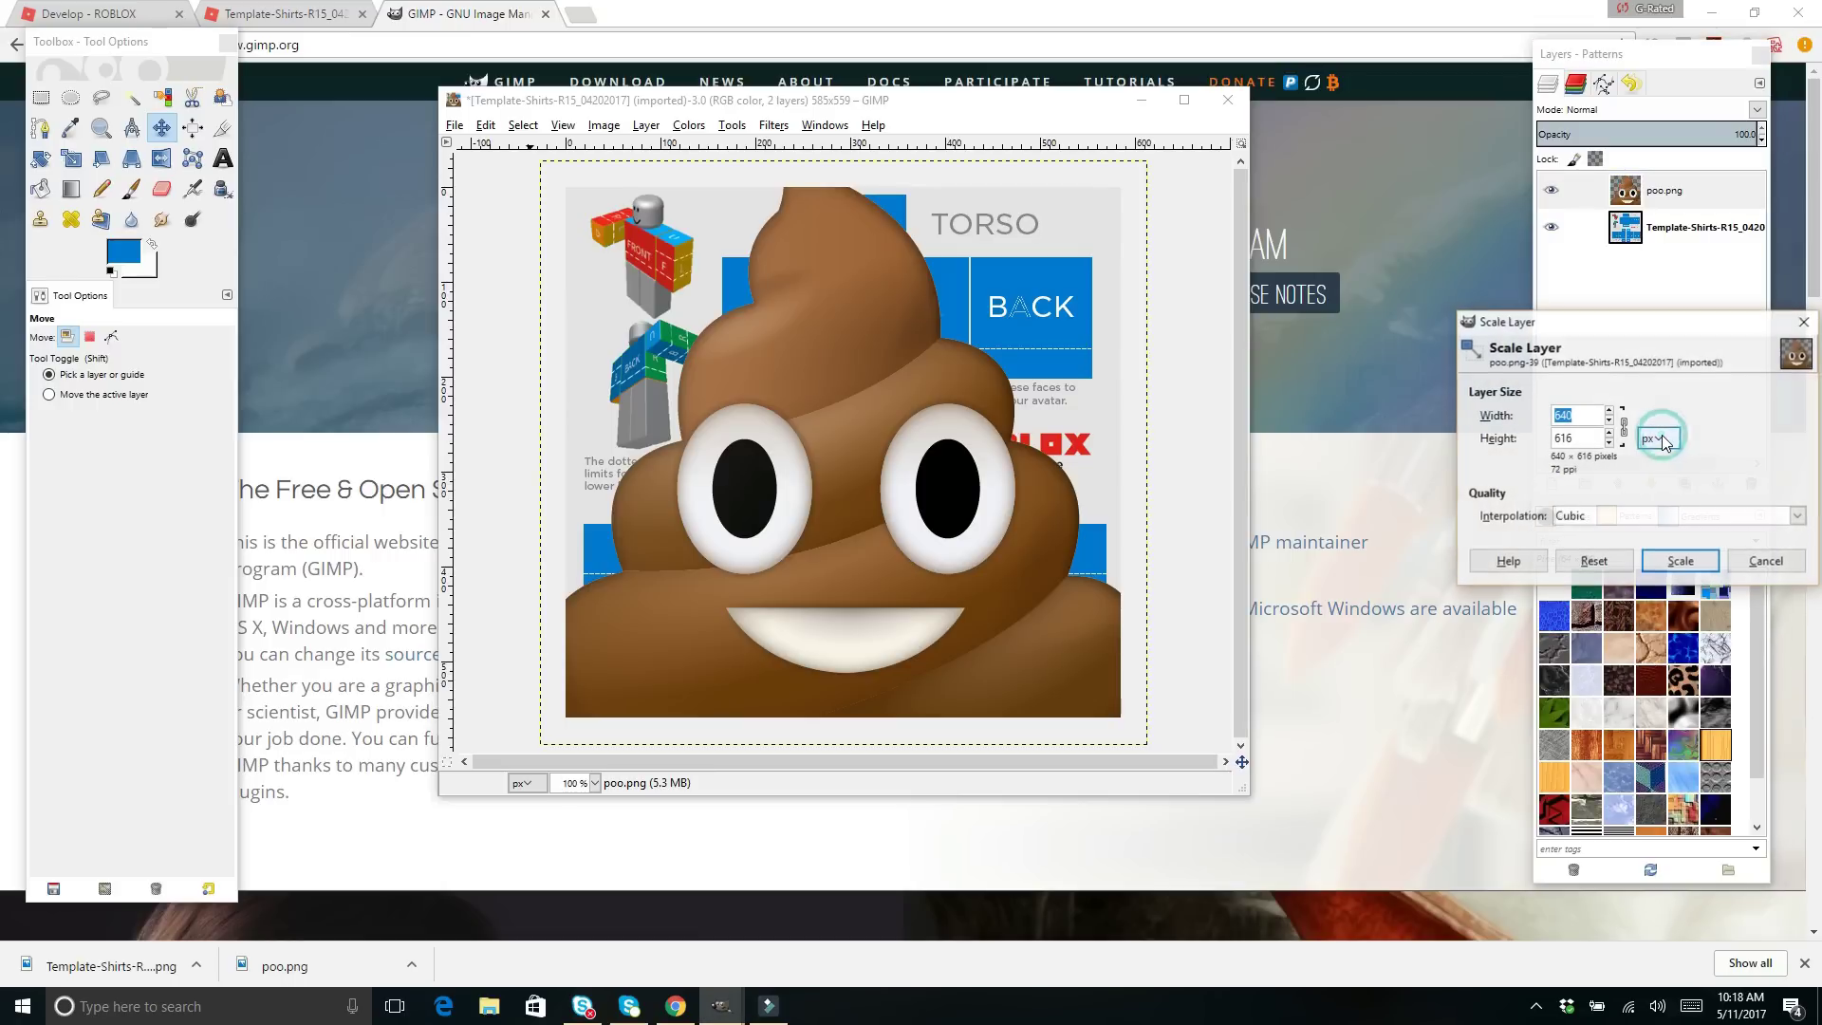
pyautogui.click(1608, 421)
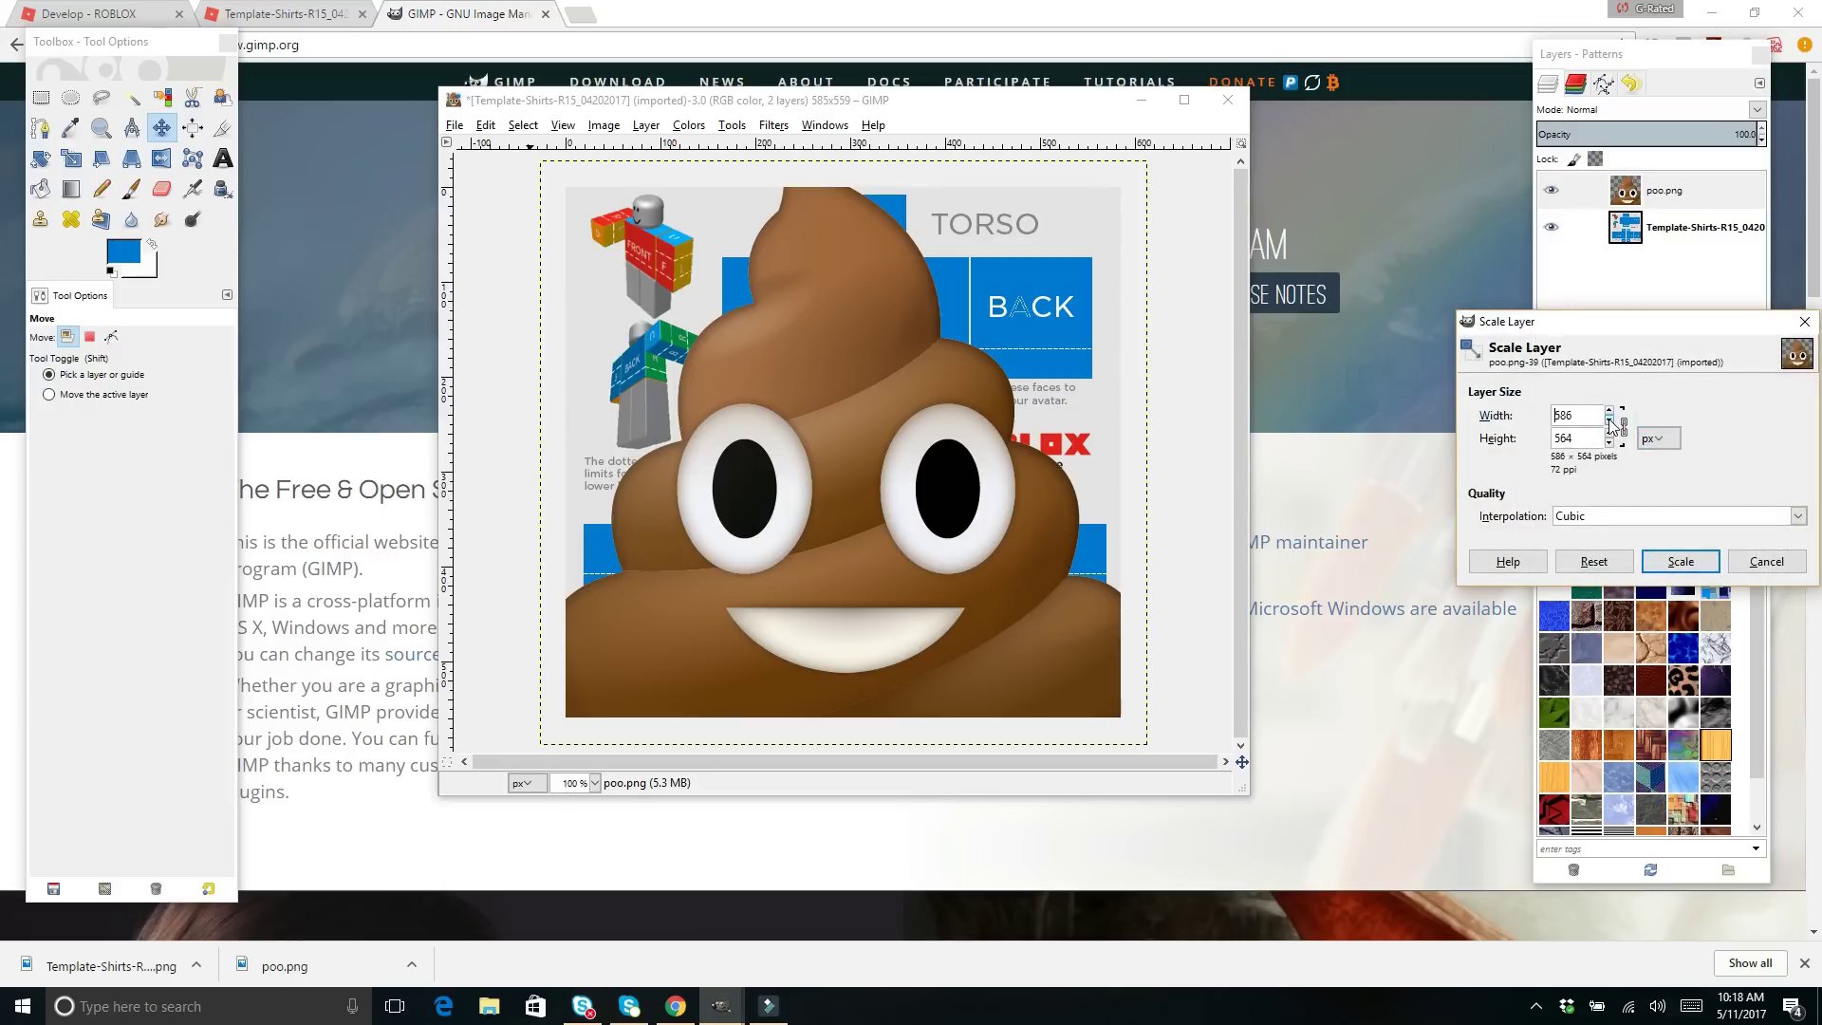
pyautogui.click(1680, 561)
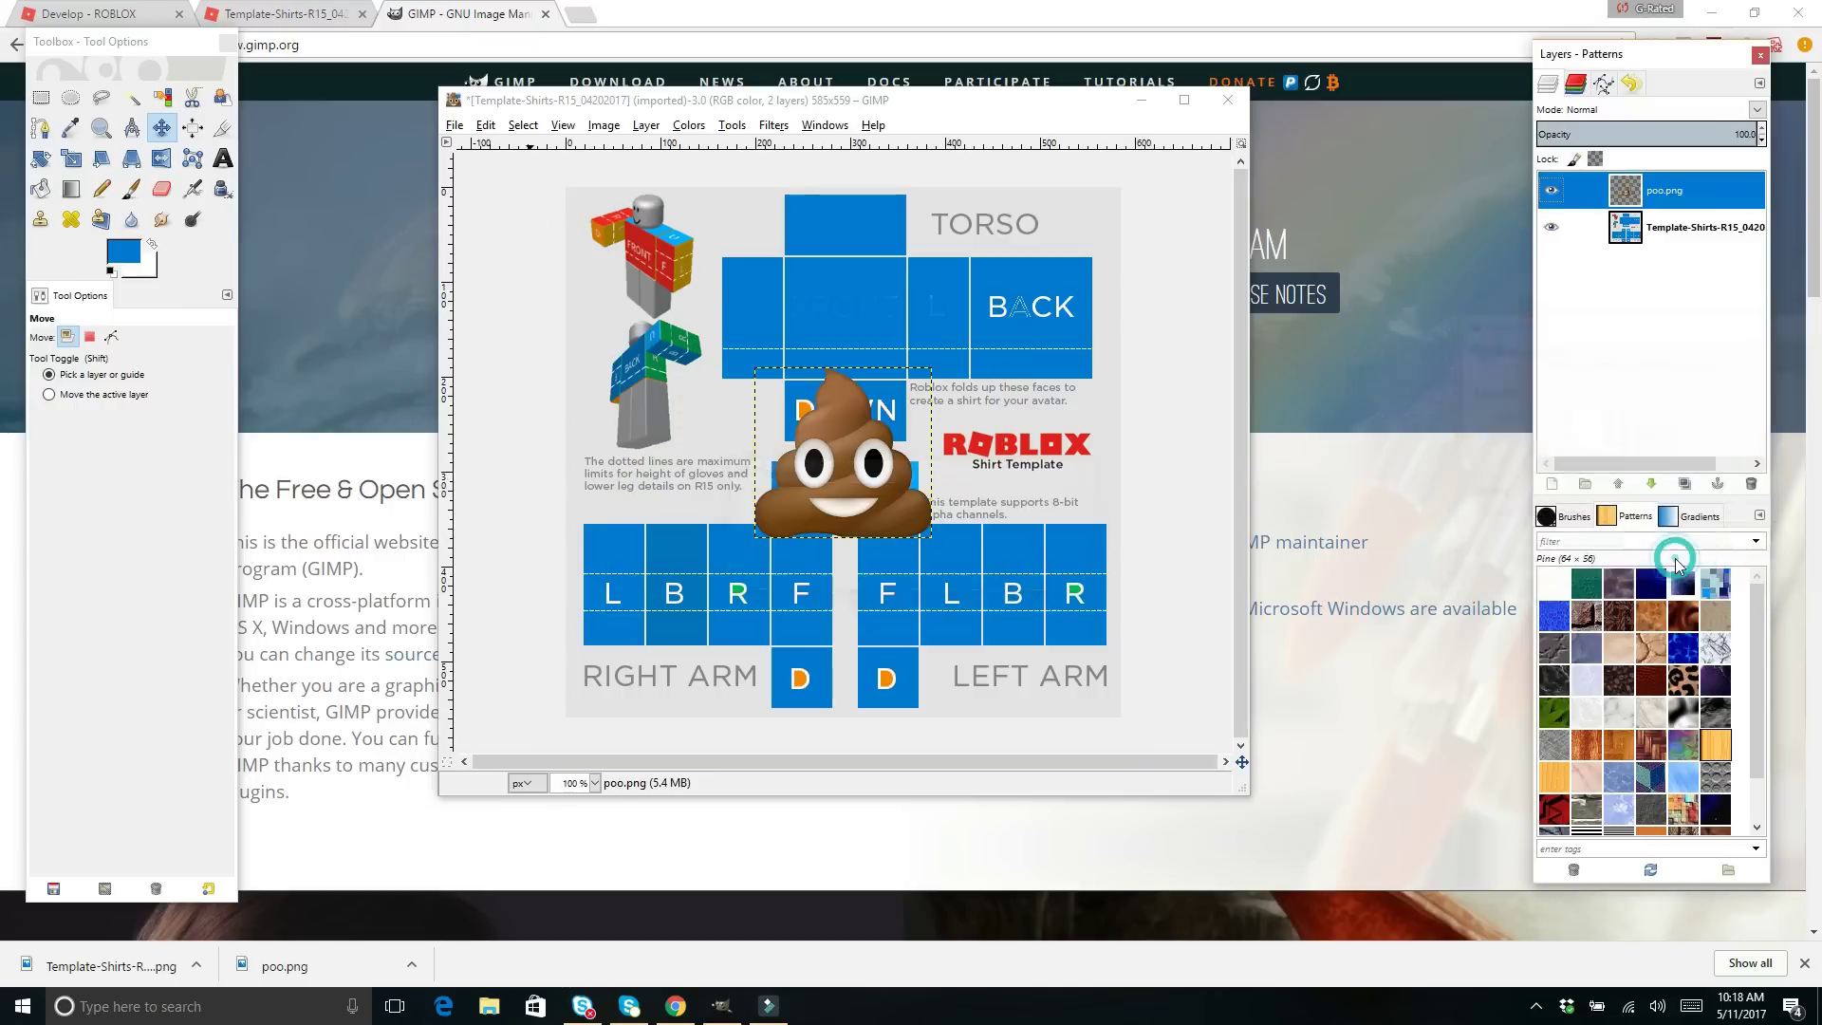
# - Rescale the poo layer to 95 × 91 px and move it beside the ROBLOX logo
pyautogui.rightClick(1656, 194)
pyautogui.click(1554, 439)
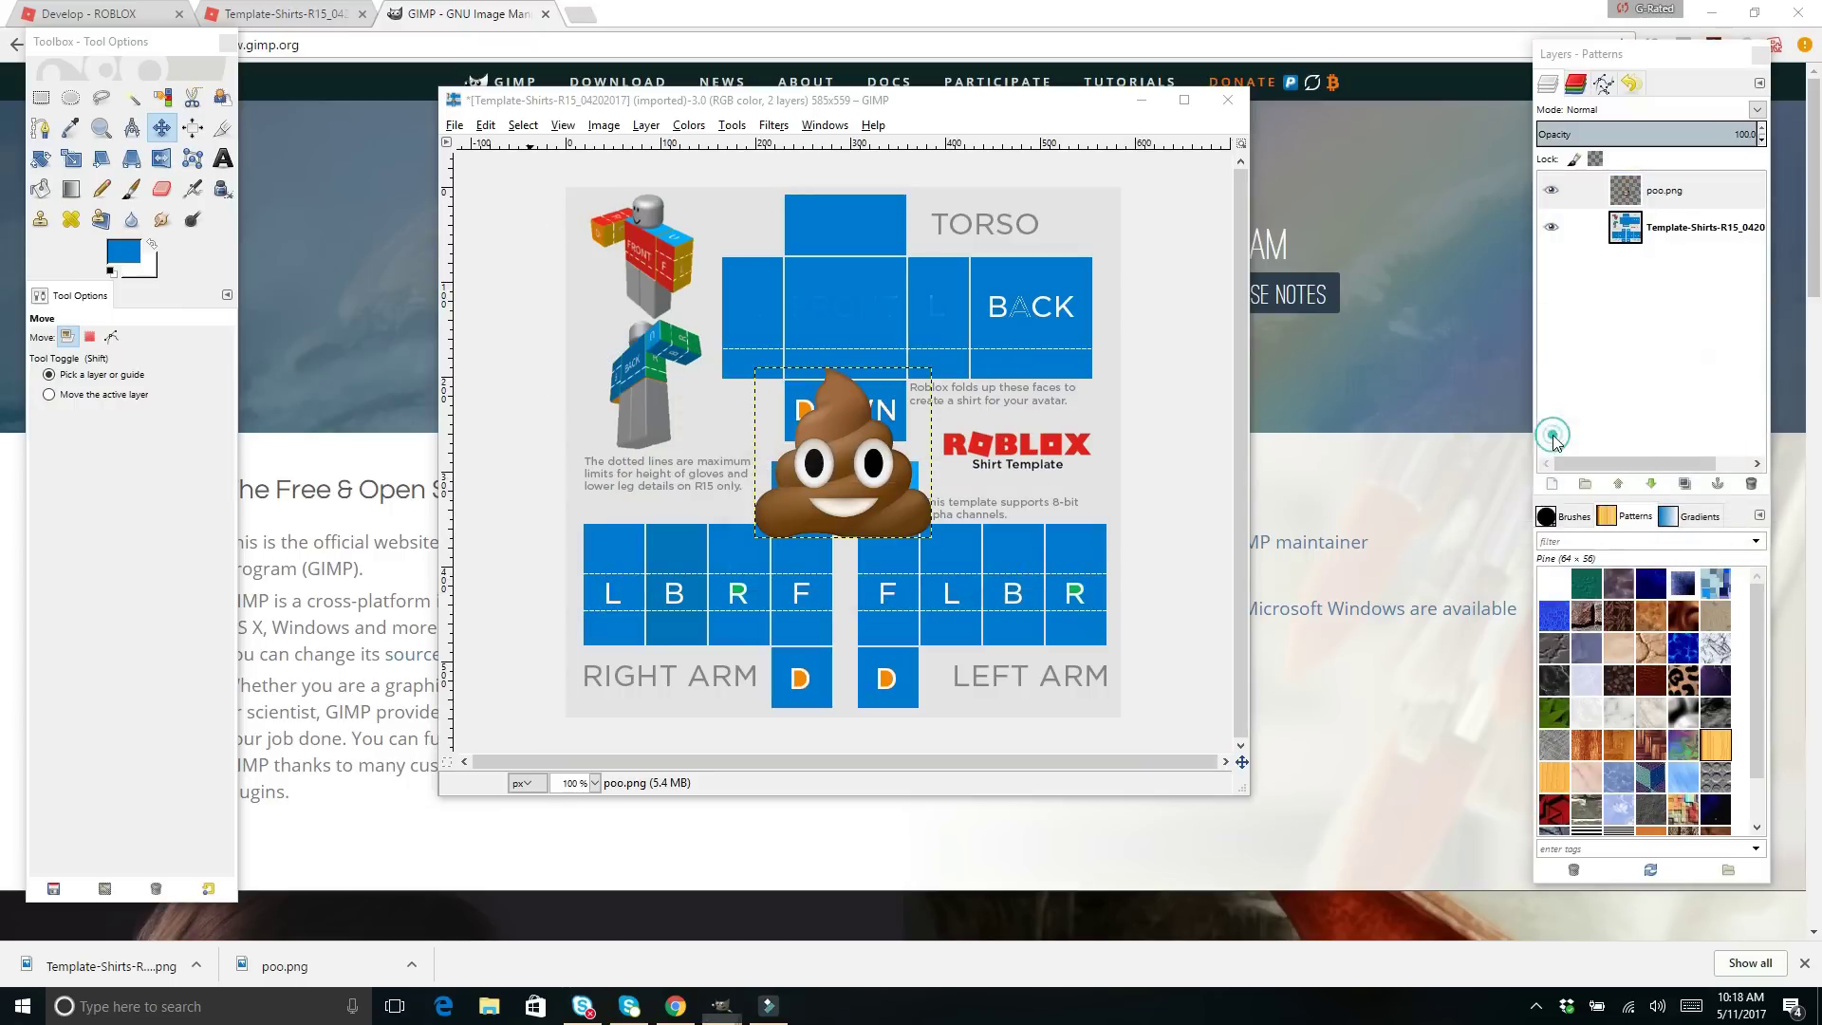
pyautogui.click(1527, 422)
pyautogui.click(1527, 422)
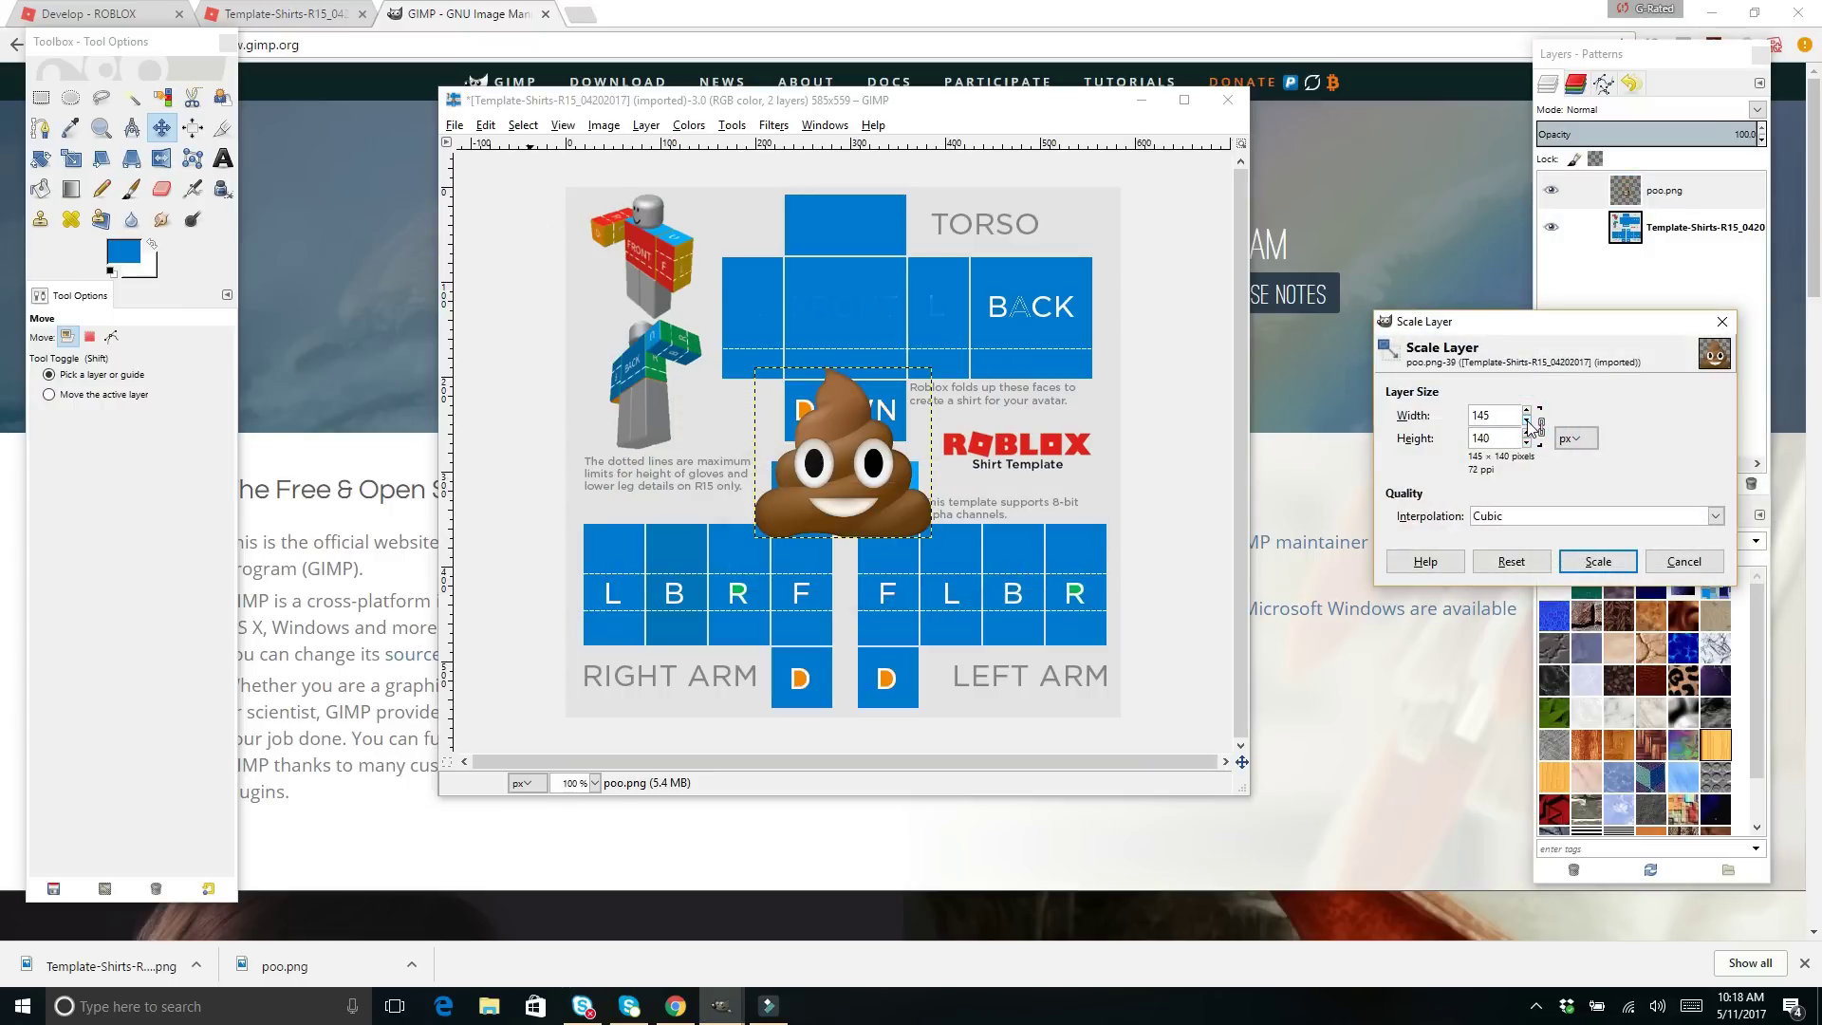
pyautogui.click(1527, 421)
pyautogui.click(1527, 421)
pyautogui.click(1527, 410)
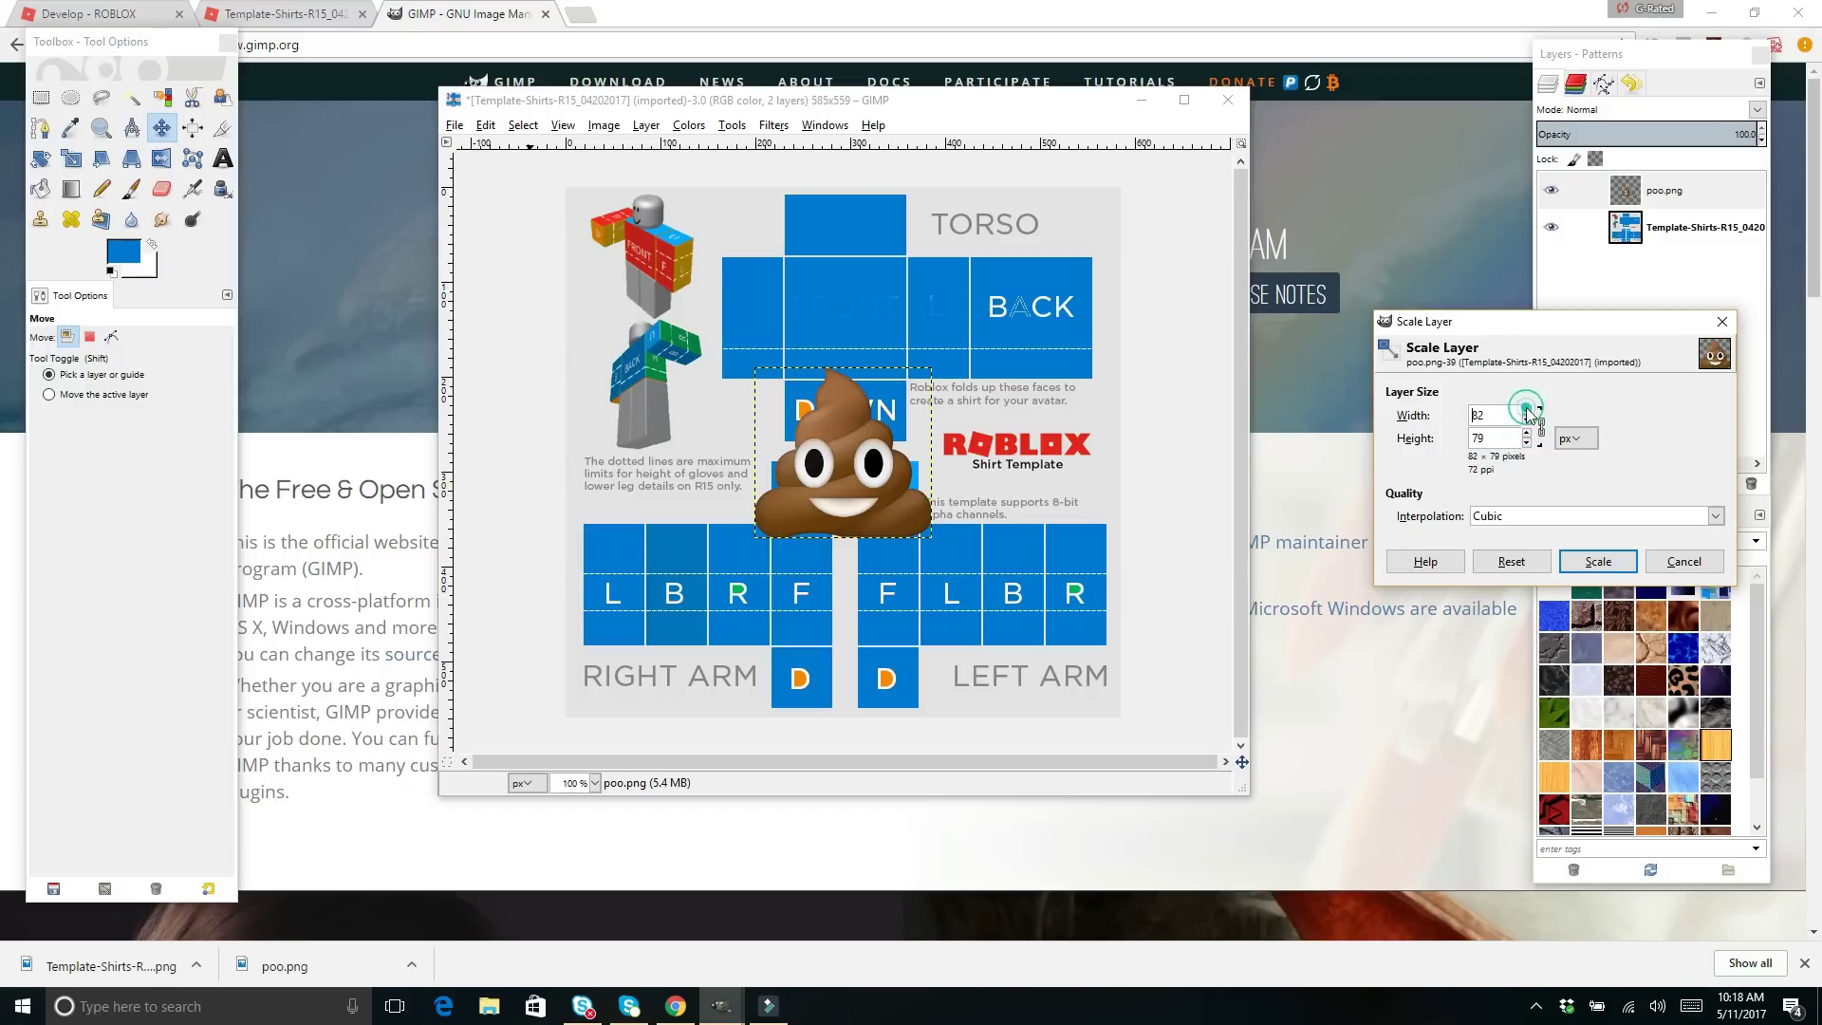
pyautogui.click(1598, 561)
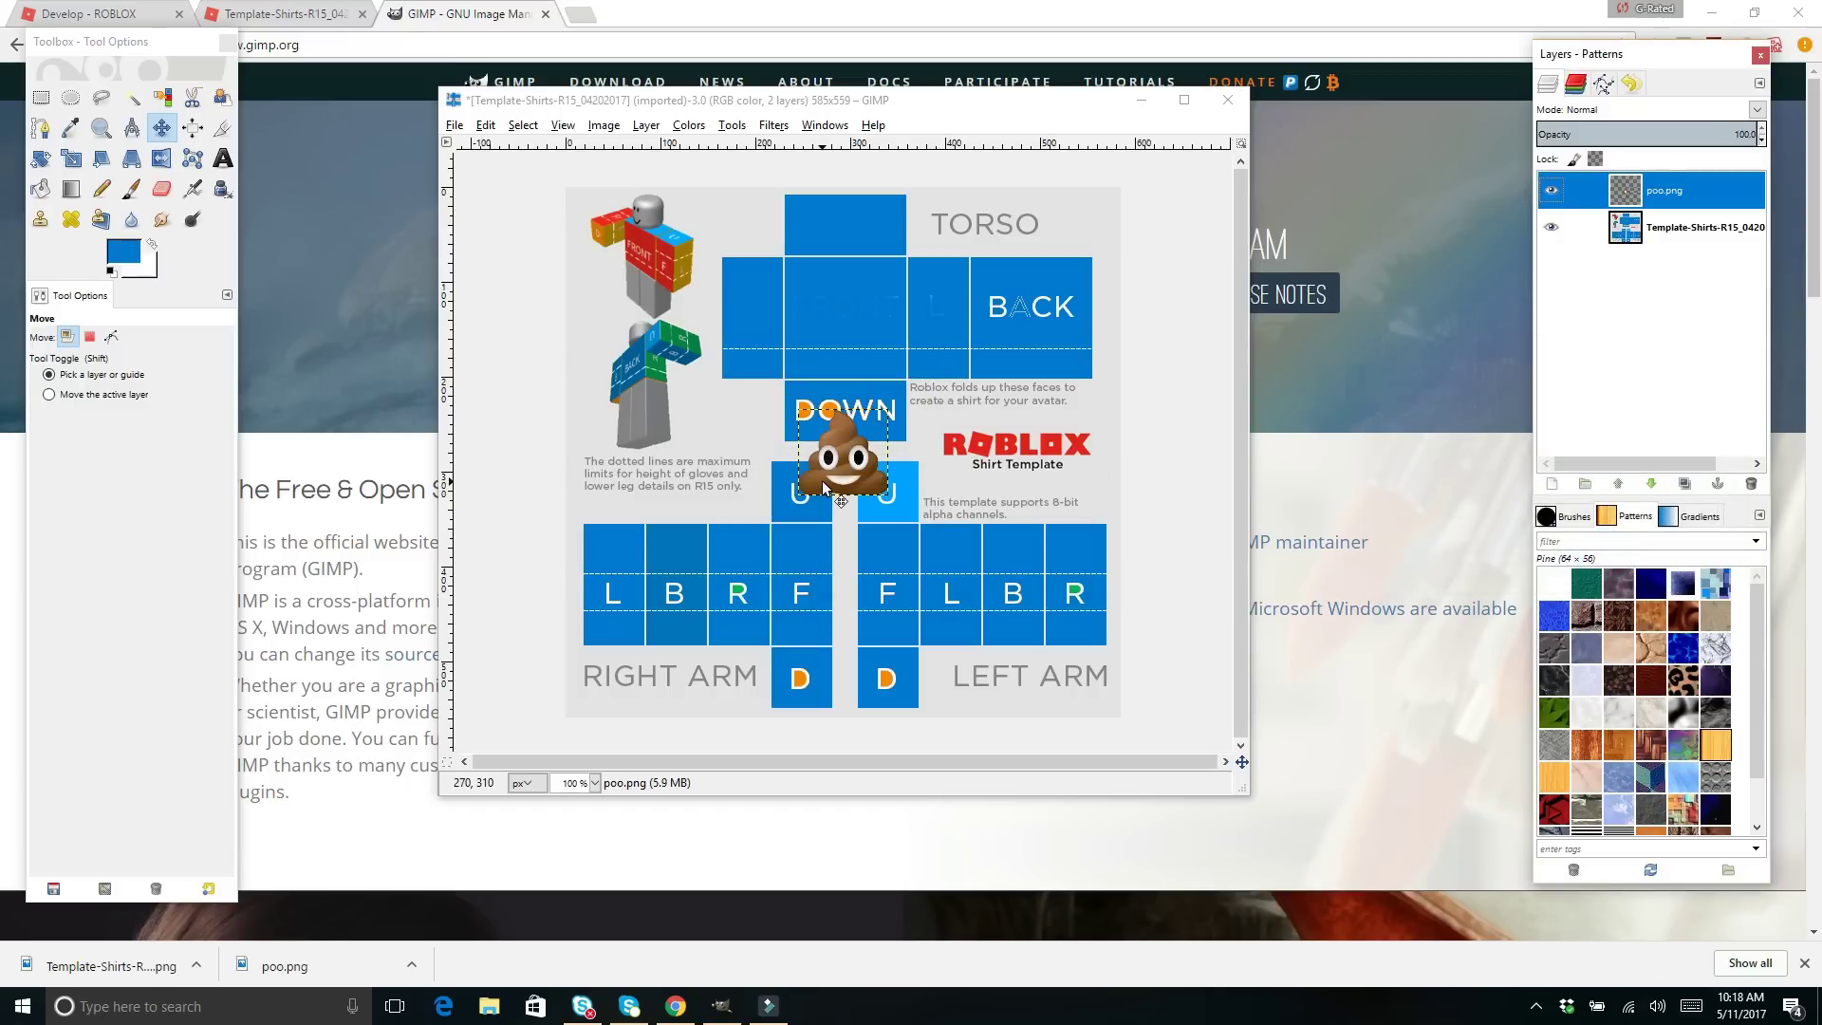
pyautogui.moveTo(828, 486); pyautogui.dragTo(1020, 501)
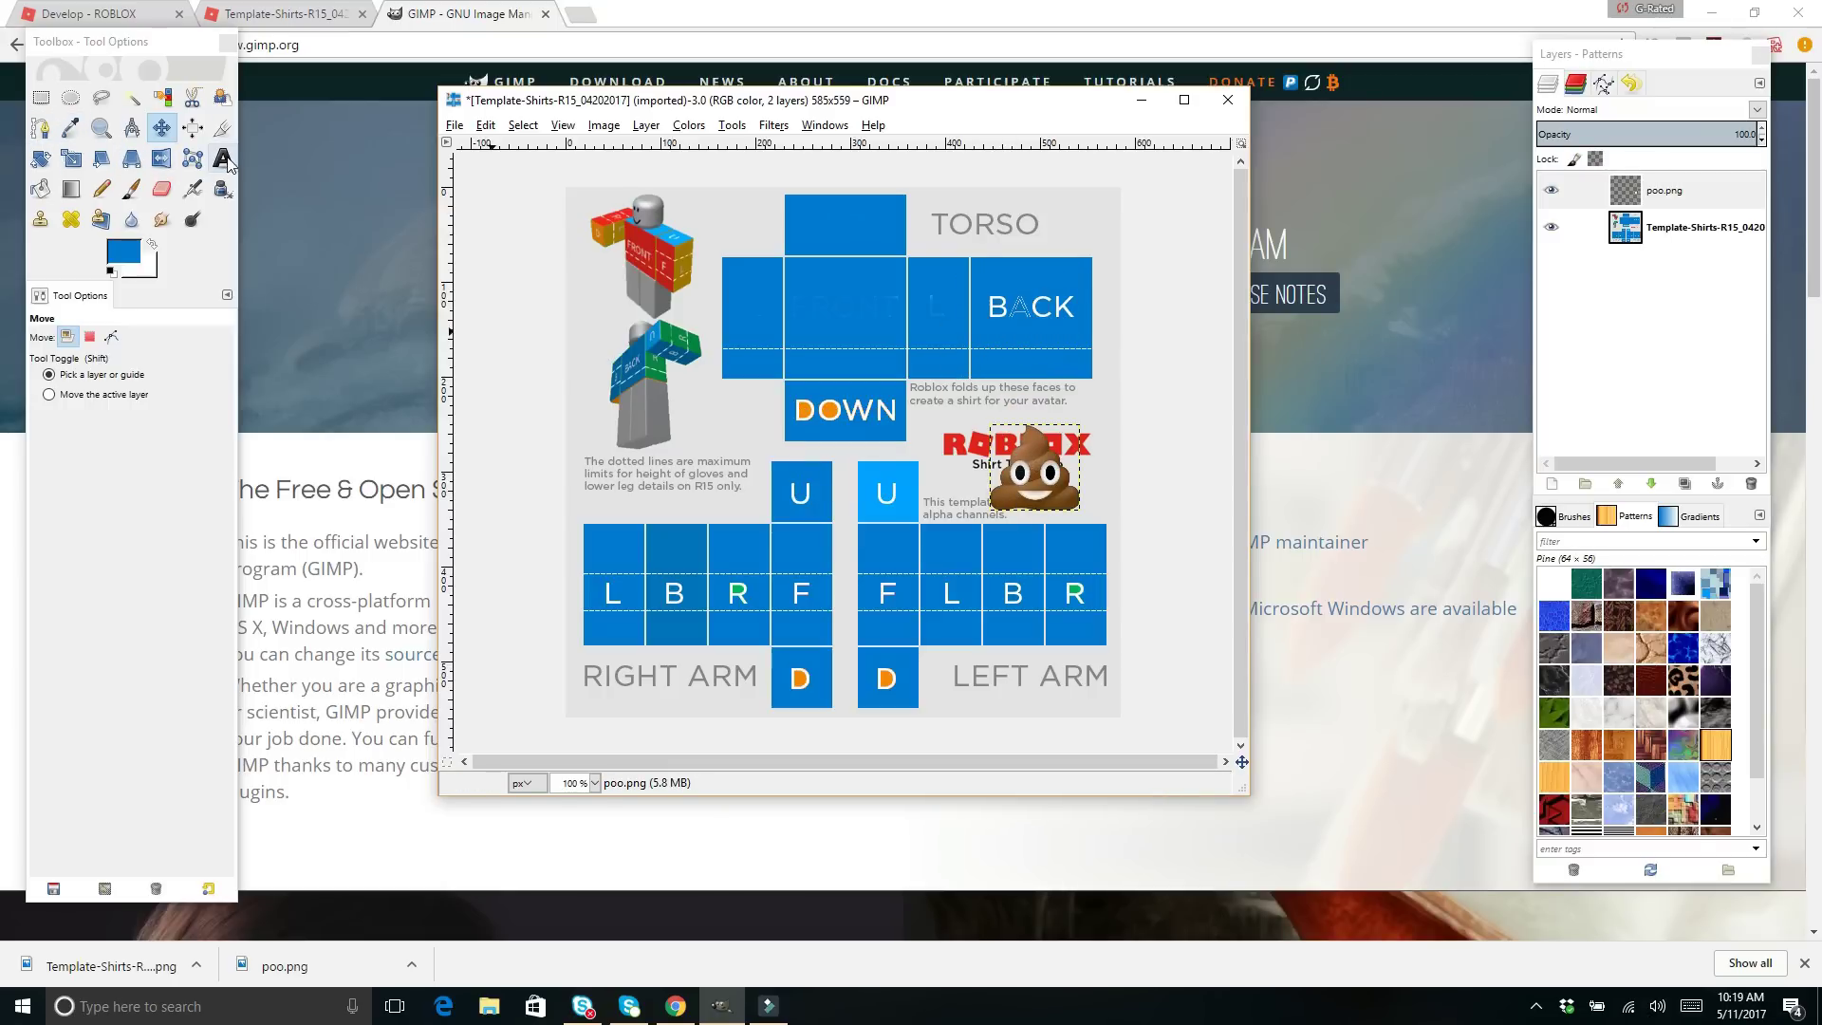
# - Airbrush blue over the BACK lettering on the template layer
pyautogui.click(193, 188)
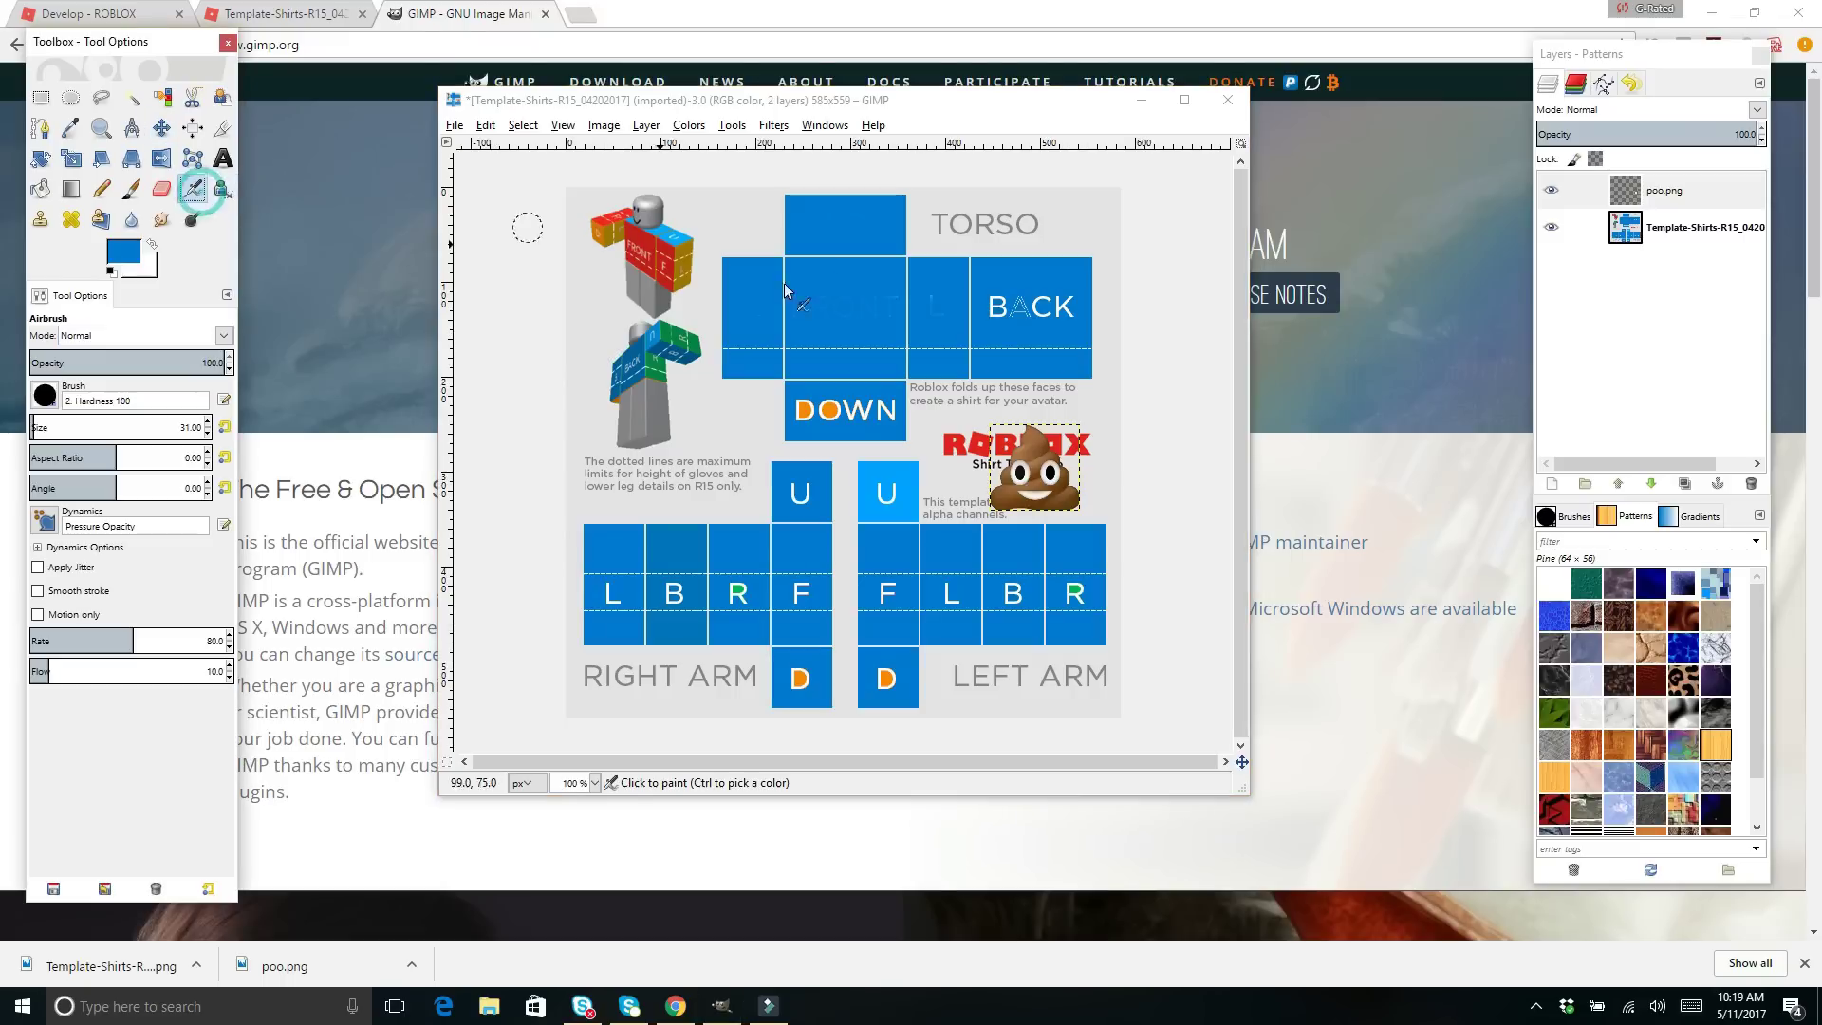
pyautogui.click(1002, 315)
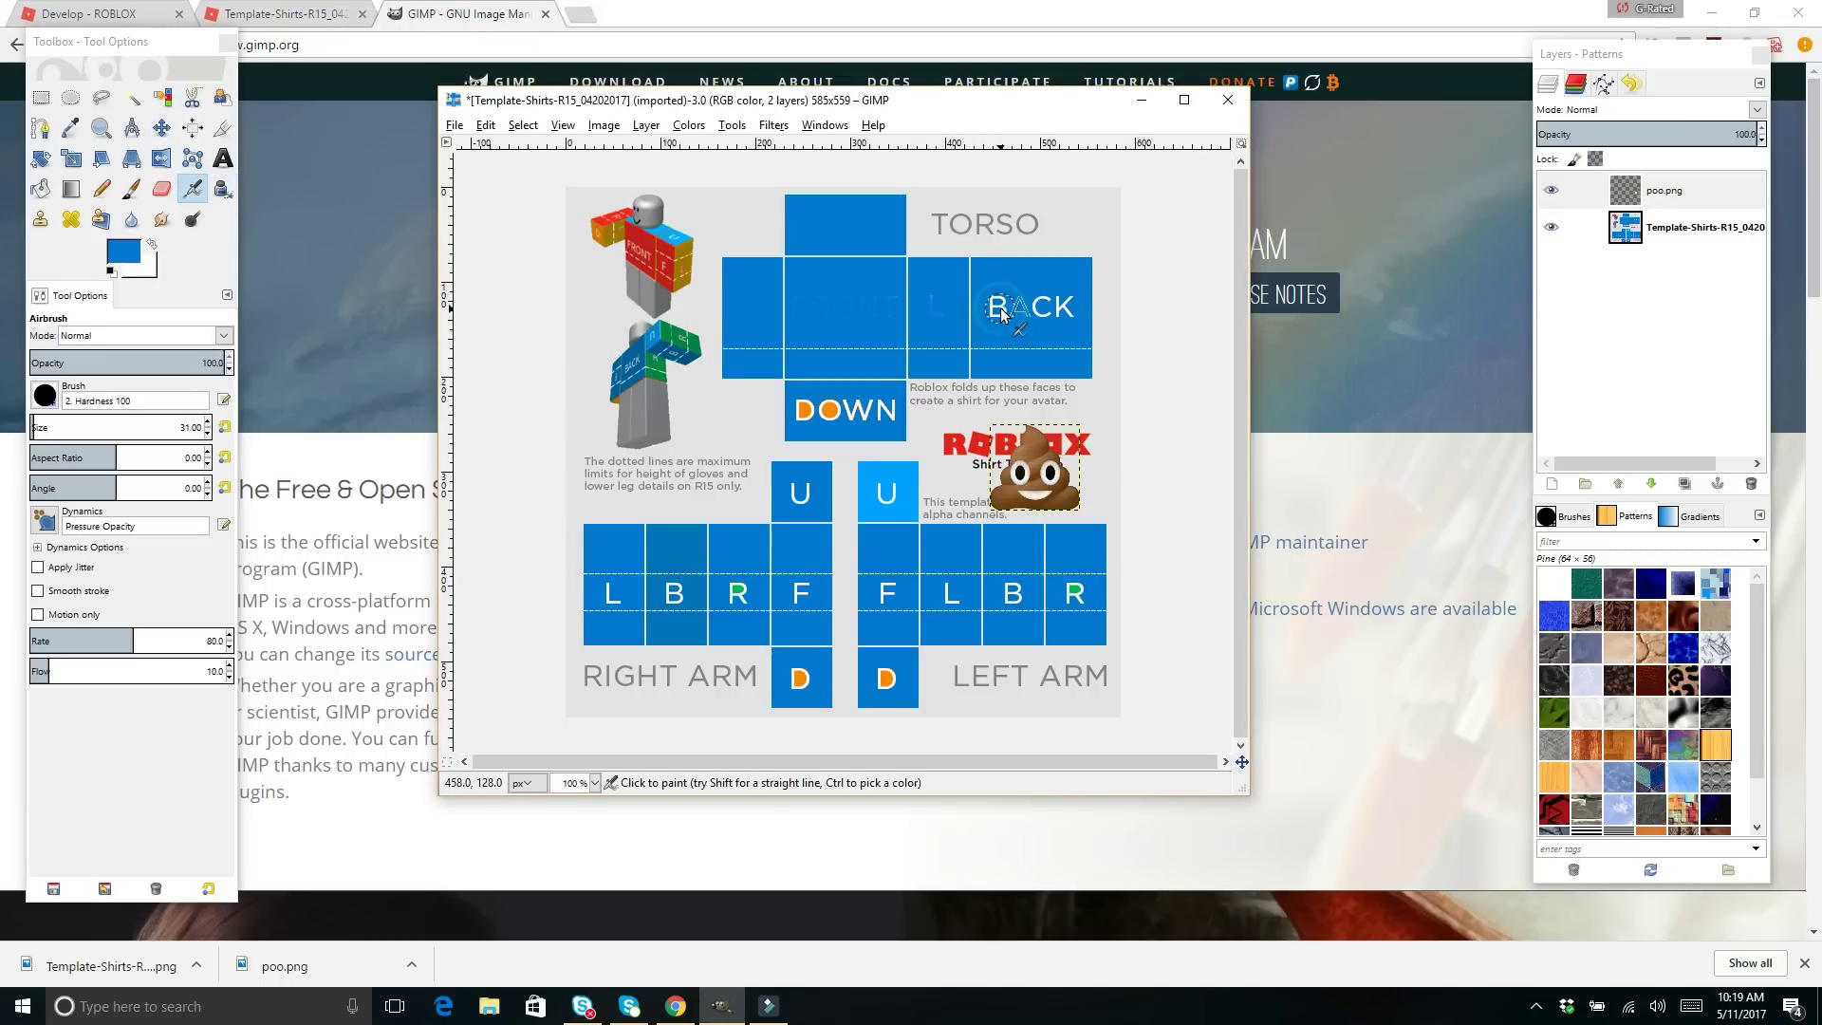
pyautogui.click(1695, 231)
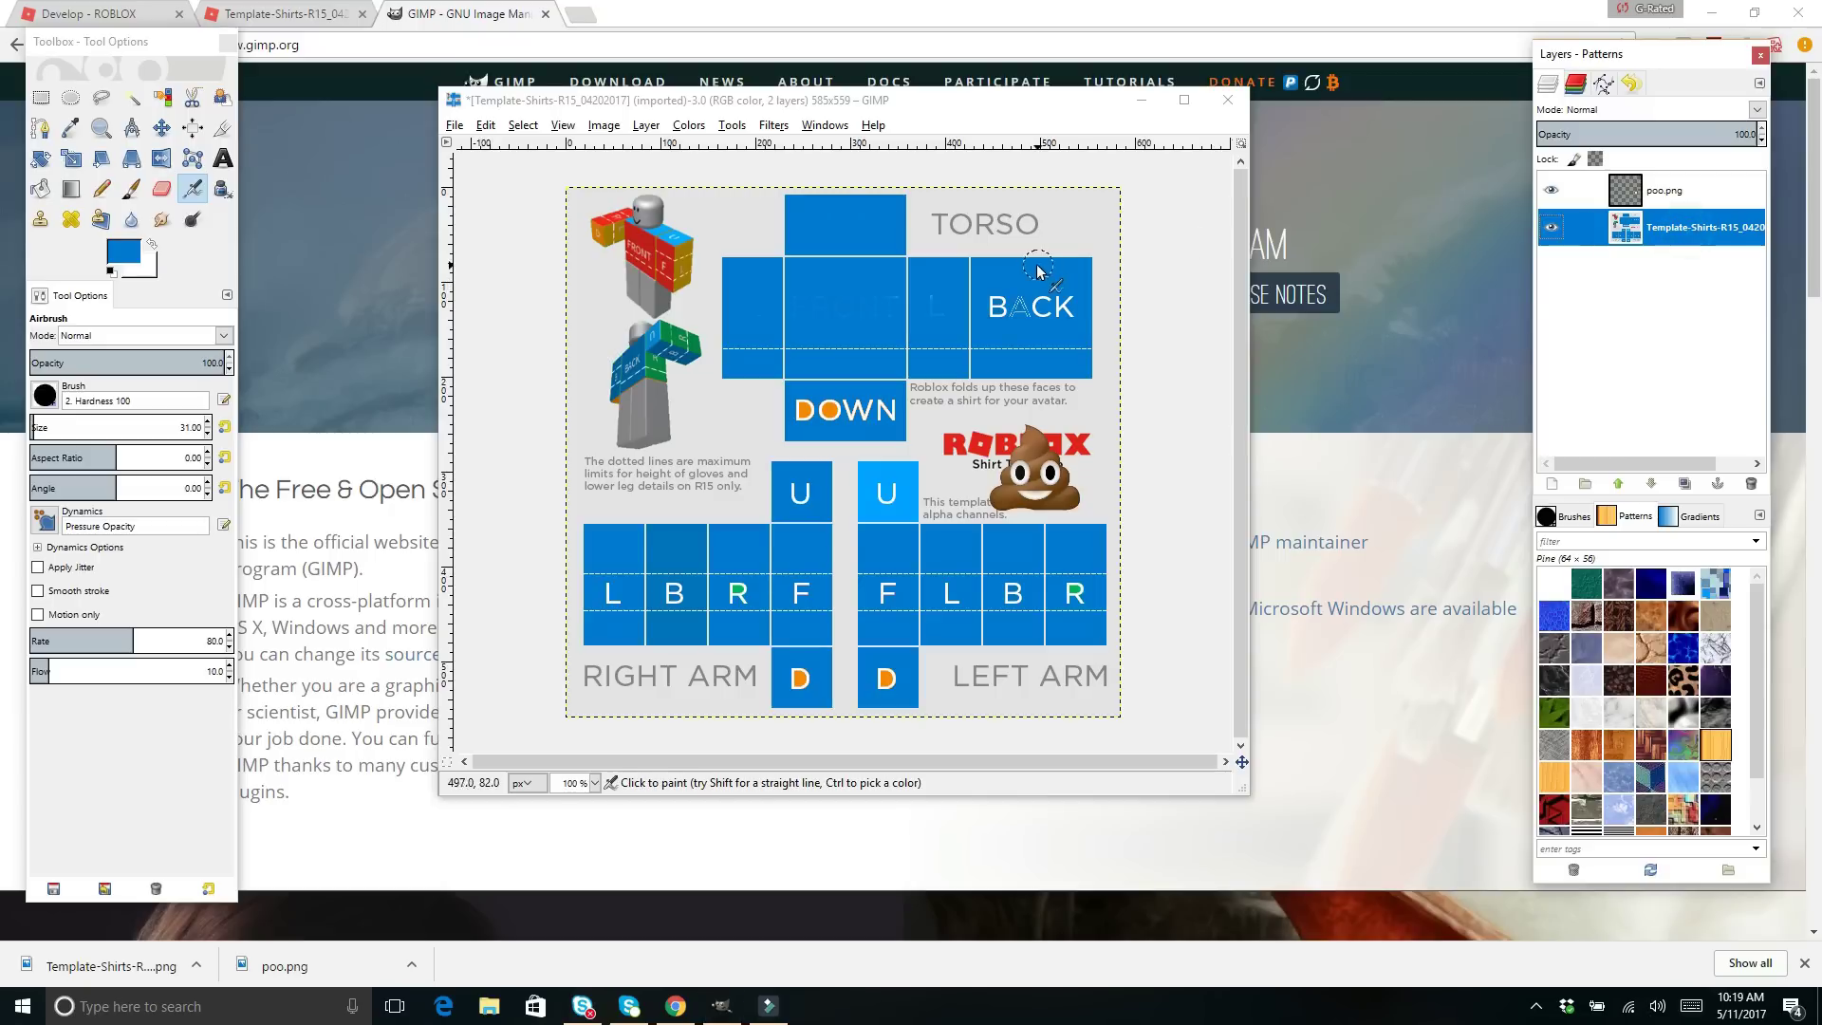
pyautogui.moveTo(995, 304)
pyautogui.mouseDown()
pyautogui.moveTo(1067, 309)
pyautogui.moveTo(1048, 313)
pyautogui.mouseUp()
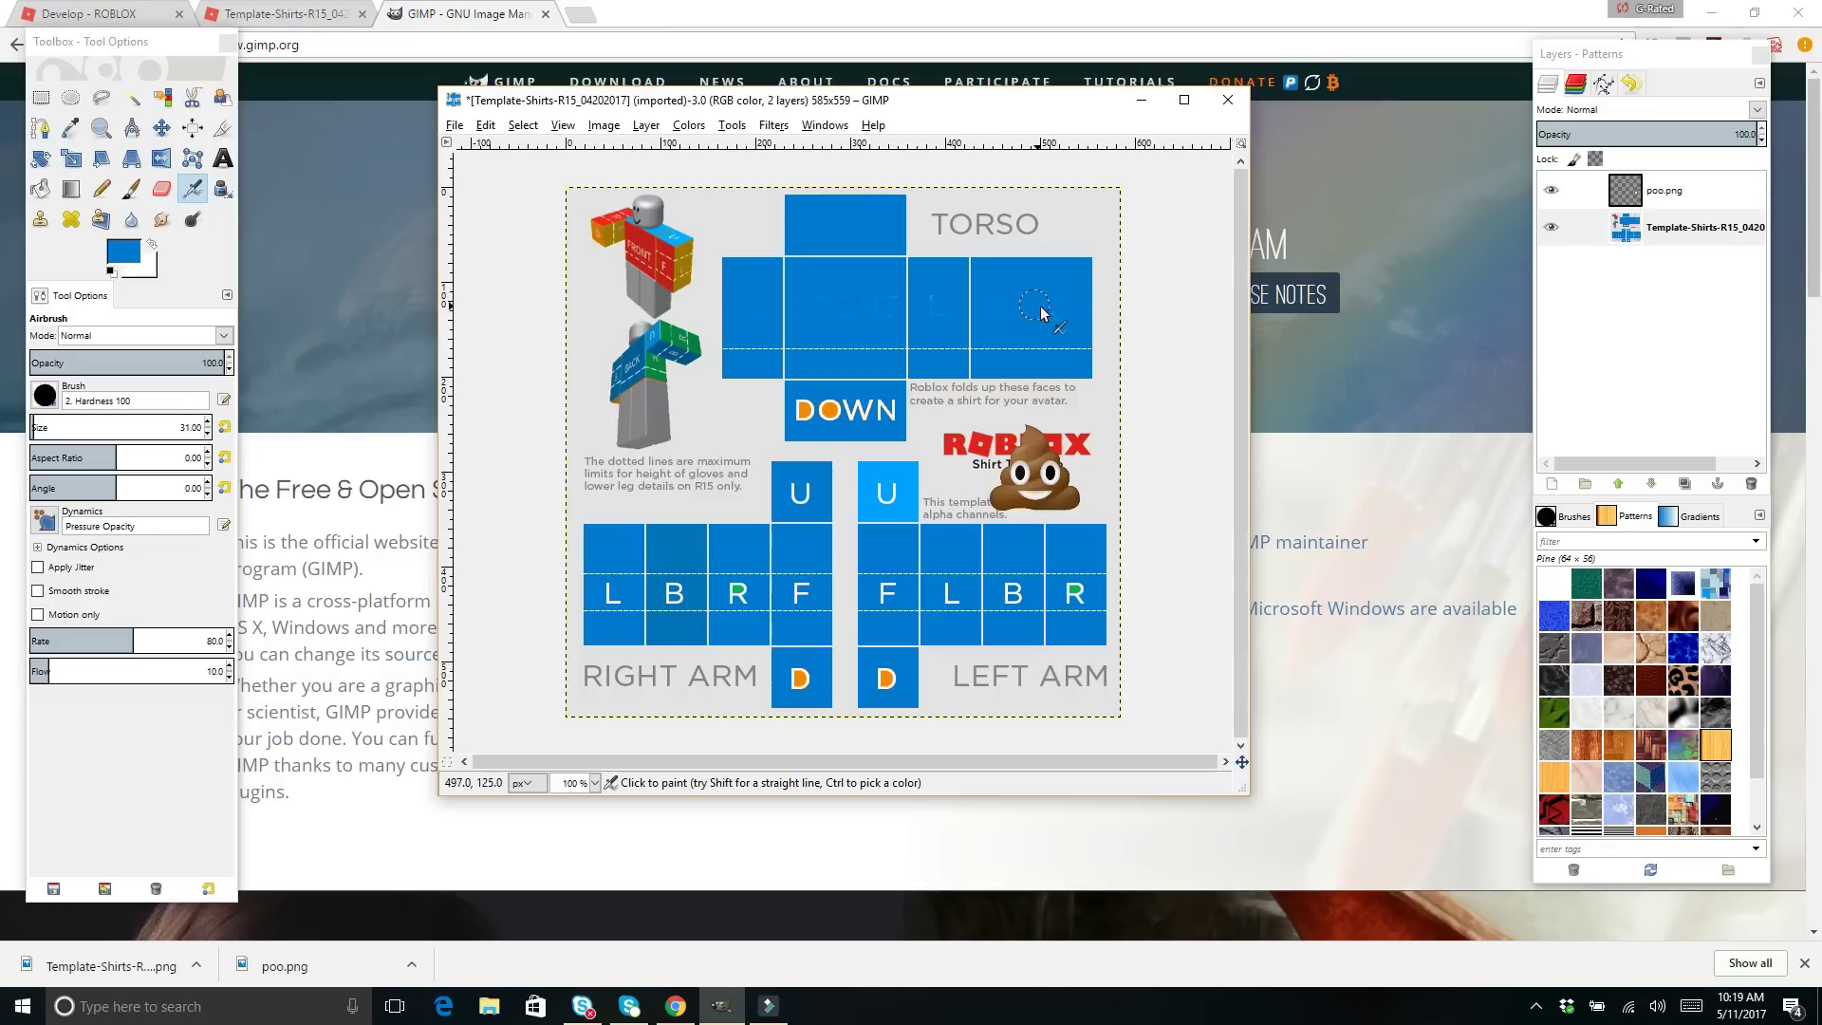
pyautogui.moveTo(1041, 313); pyautogui.dragTo(1053, 309)
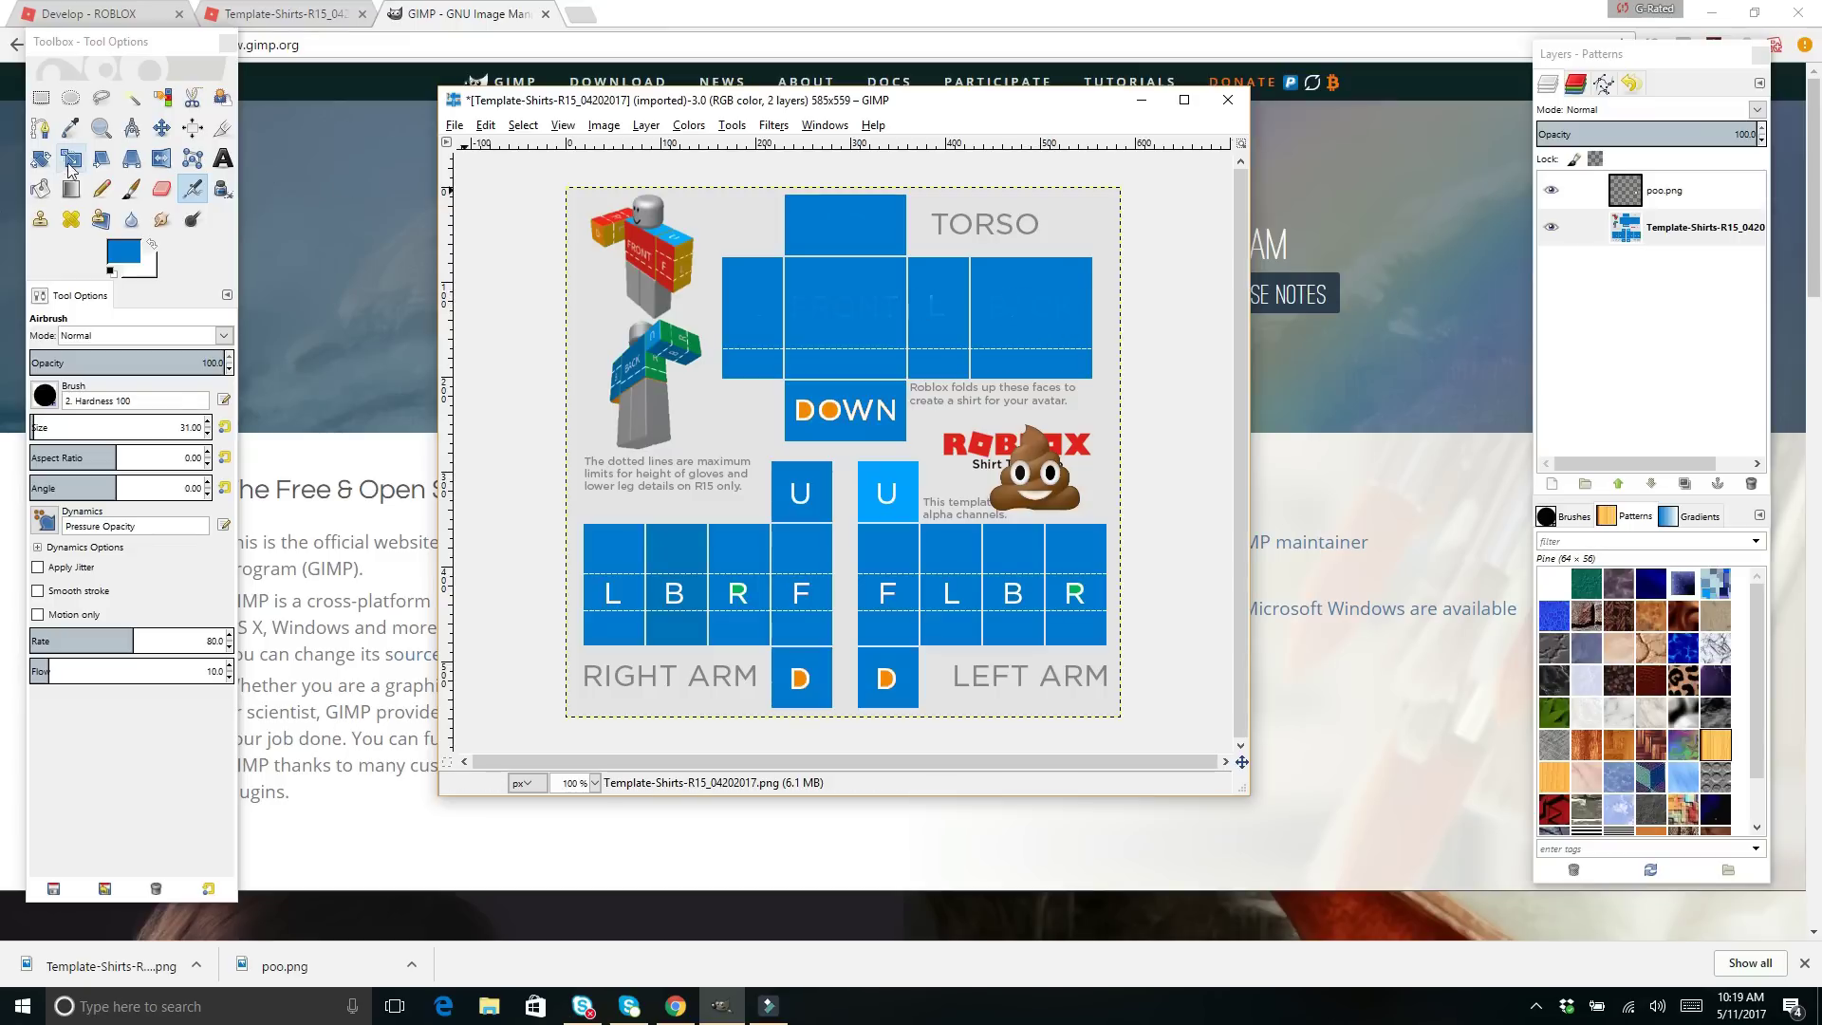
# - Move the poo emoji into the back torso panel
pyautogui.click(161, 127)
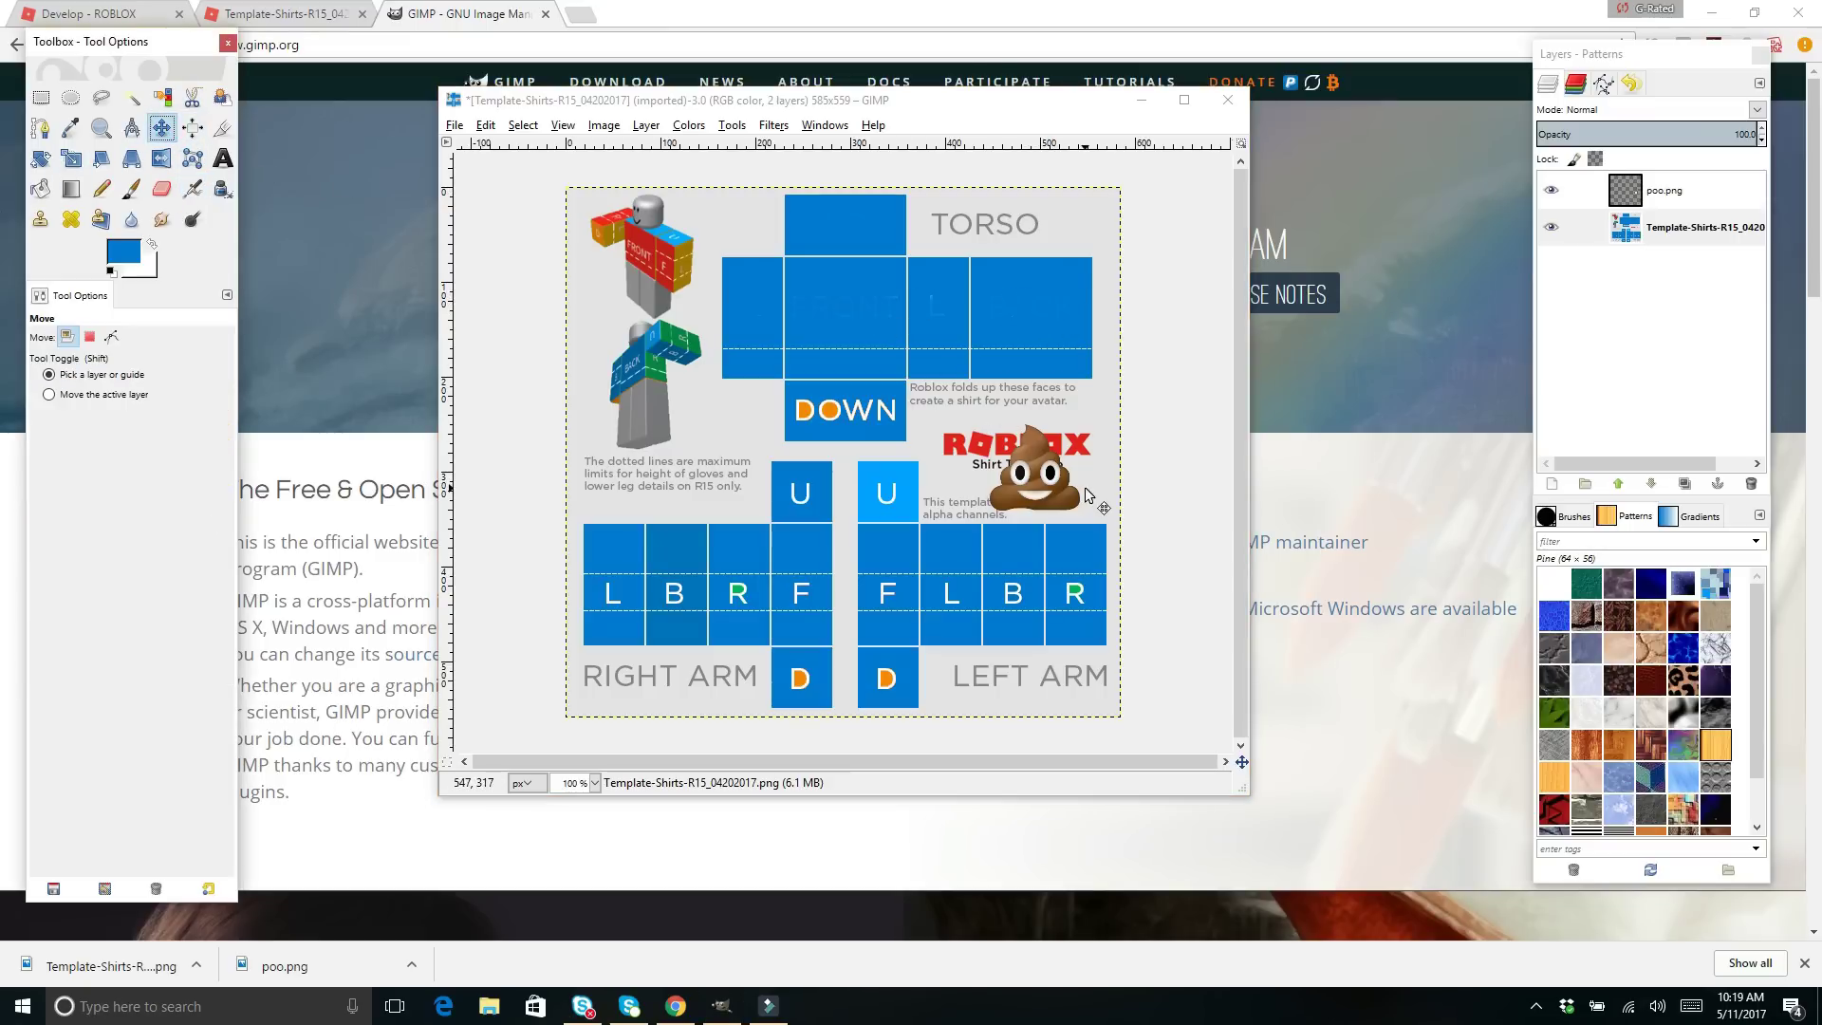
pyautogui.moveTo(1041, 466); pyautogui.dragTo(1035, 307)
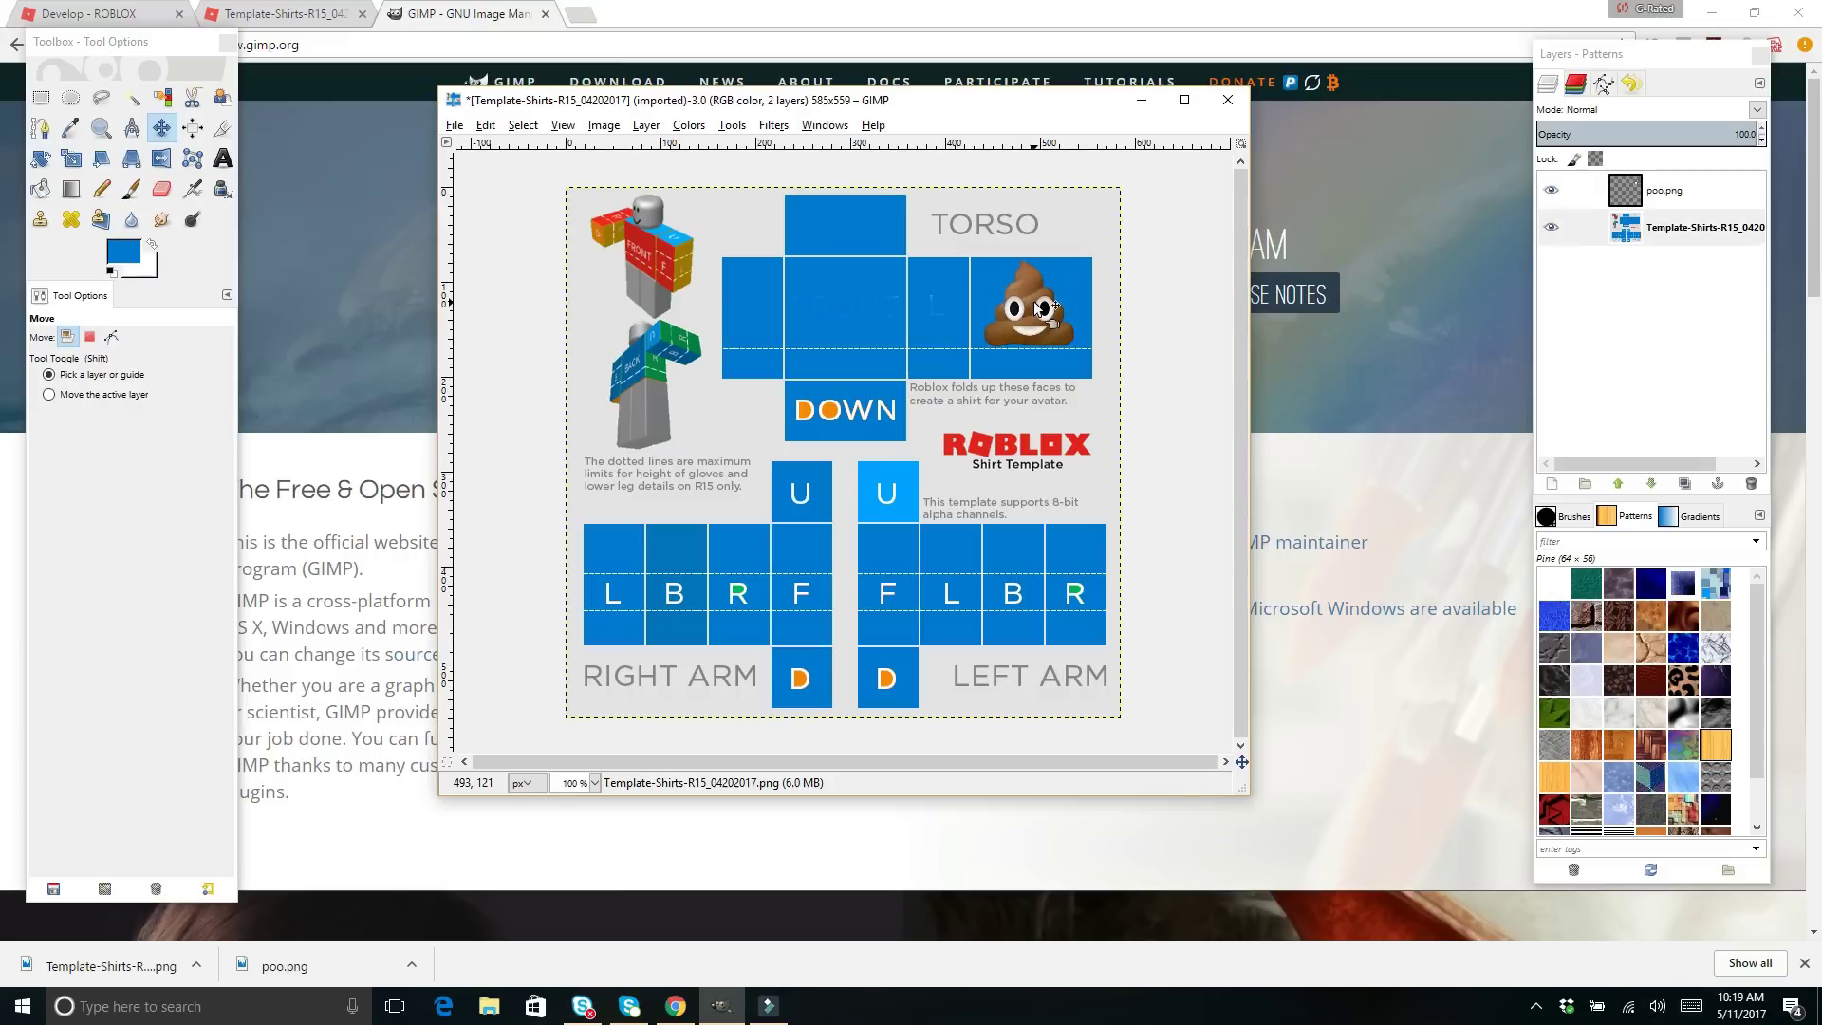
pyautogui.click(455, 127)
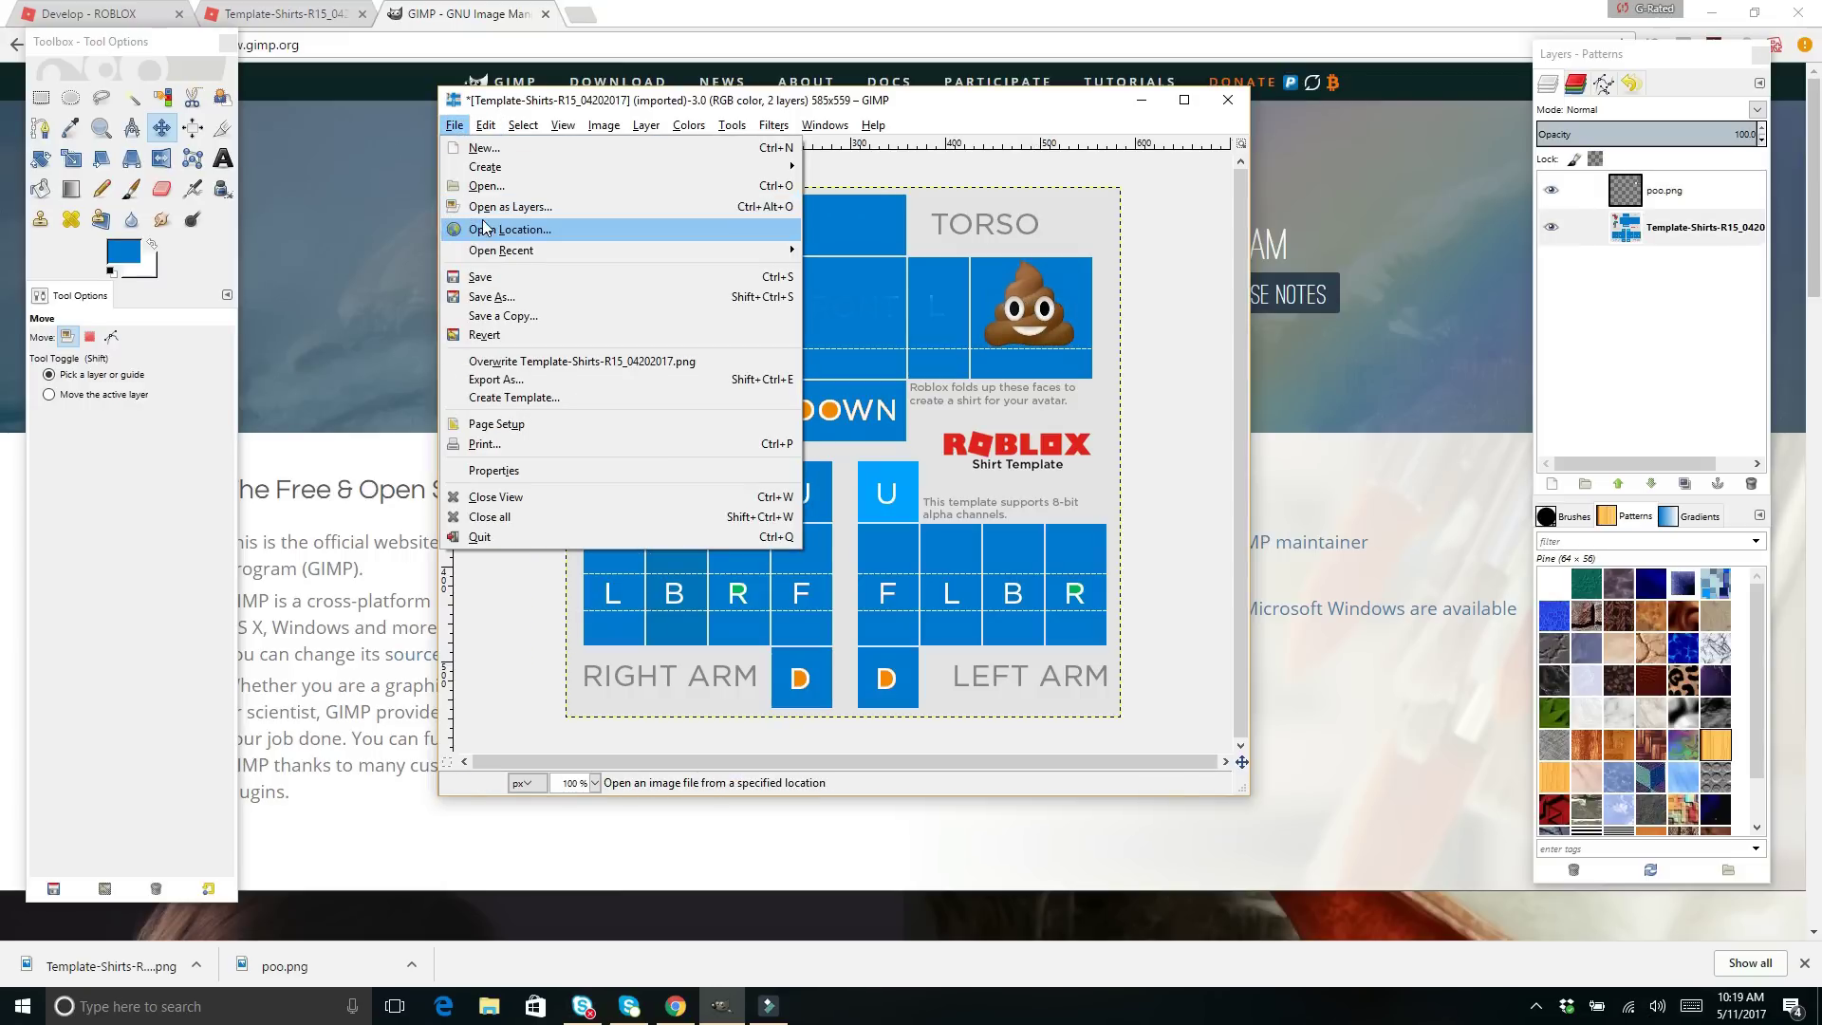
# - Add DaddyCartoon.png as a layer, scale it to 100 px wide, and place it on the front panel
pyautogui.click(510, 207)
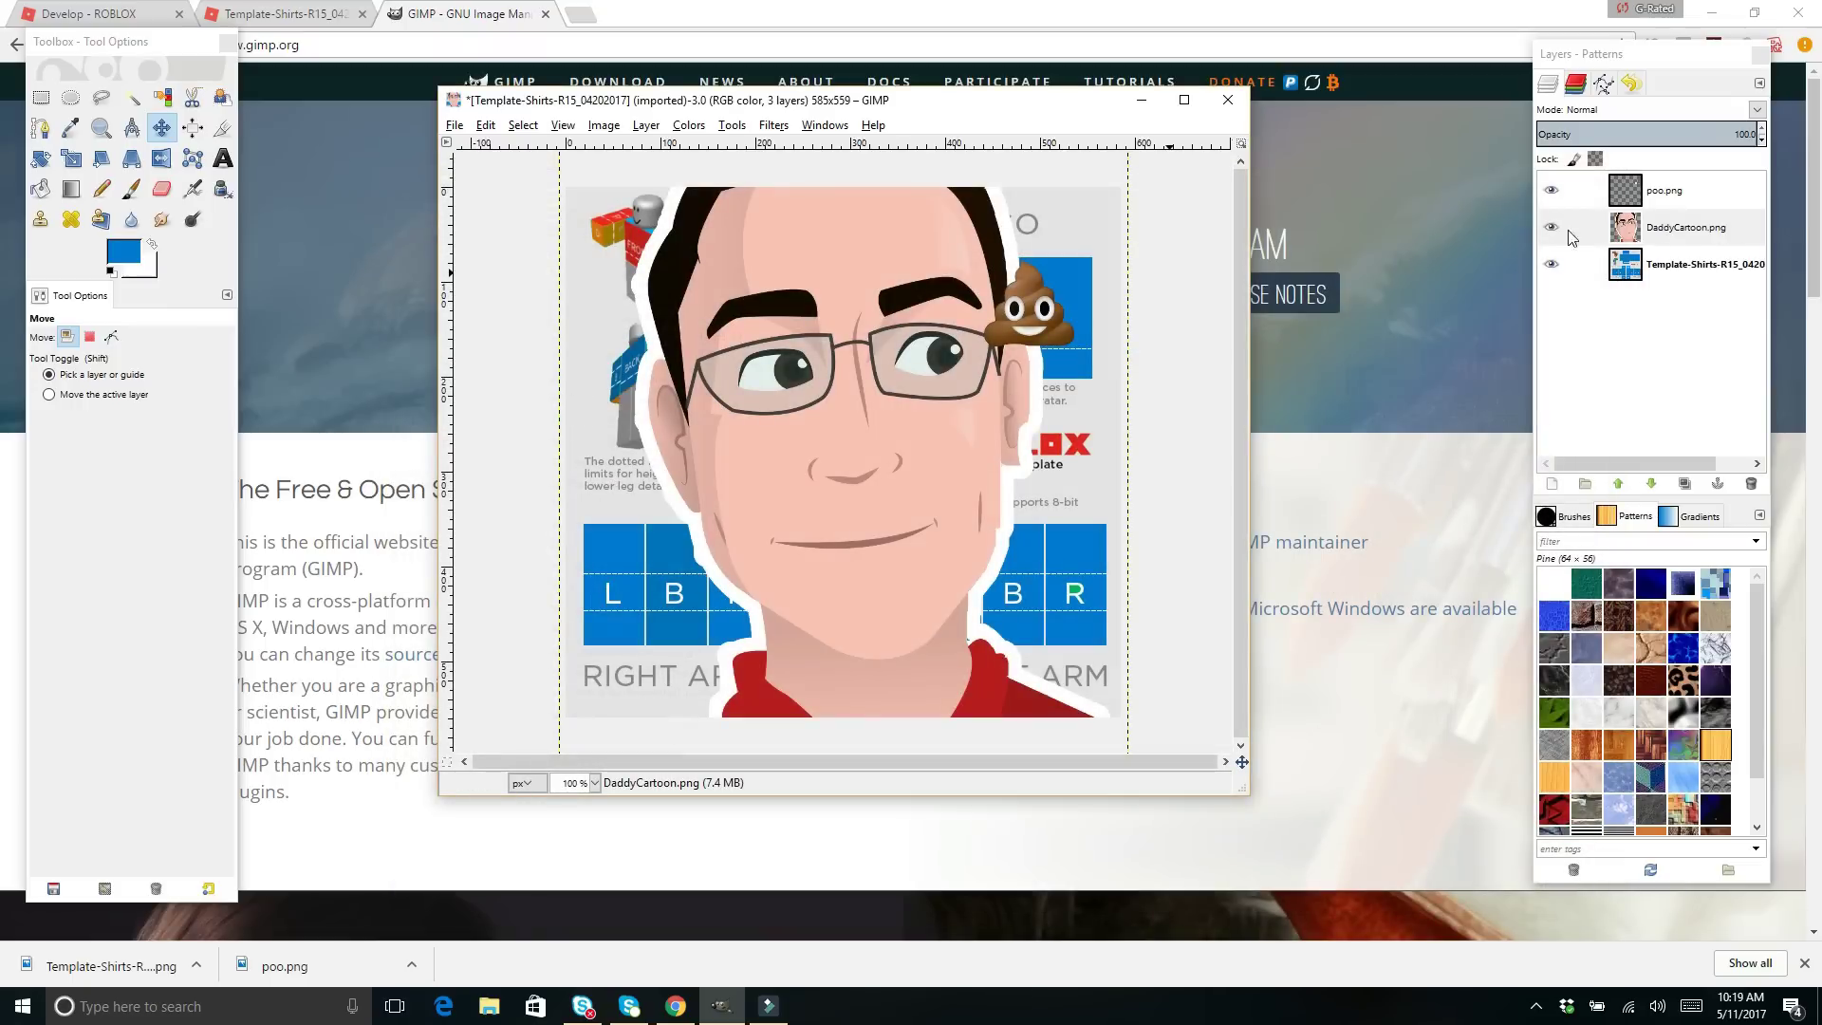
pyautogui.rightClick(1671, 239)
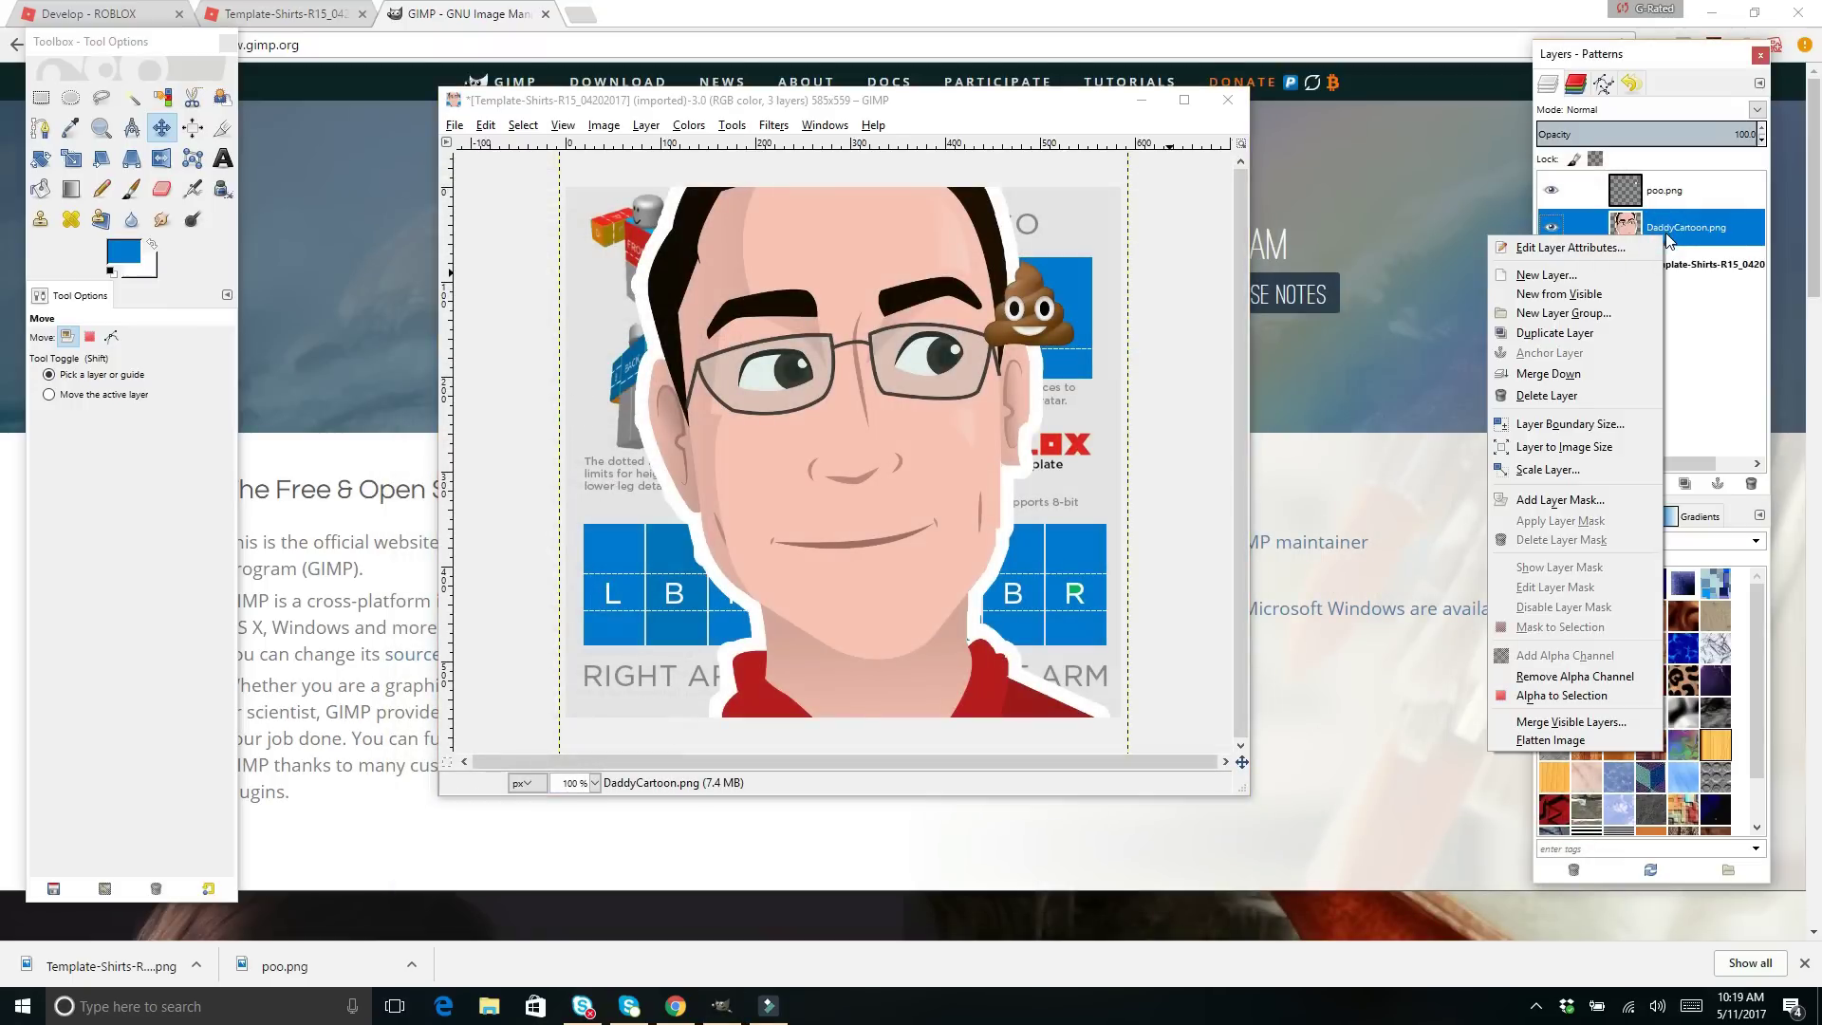
pyautogui.click(1556, 470)
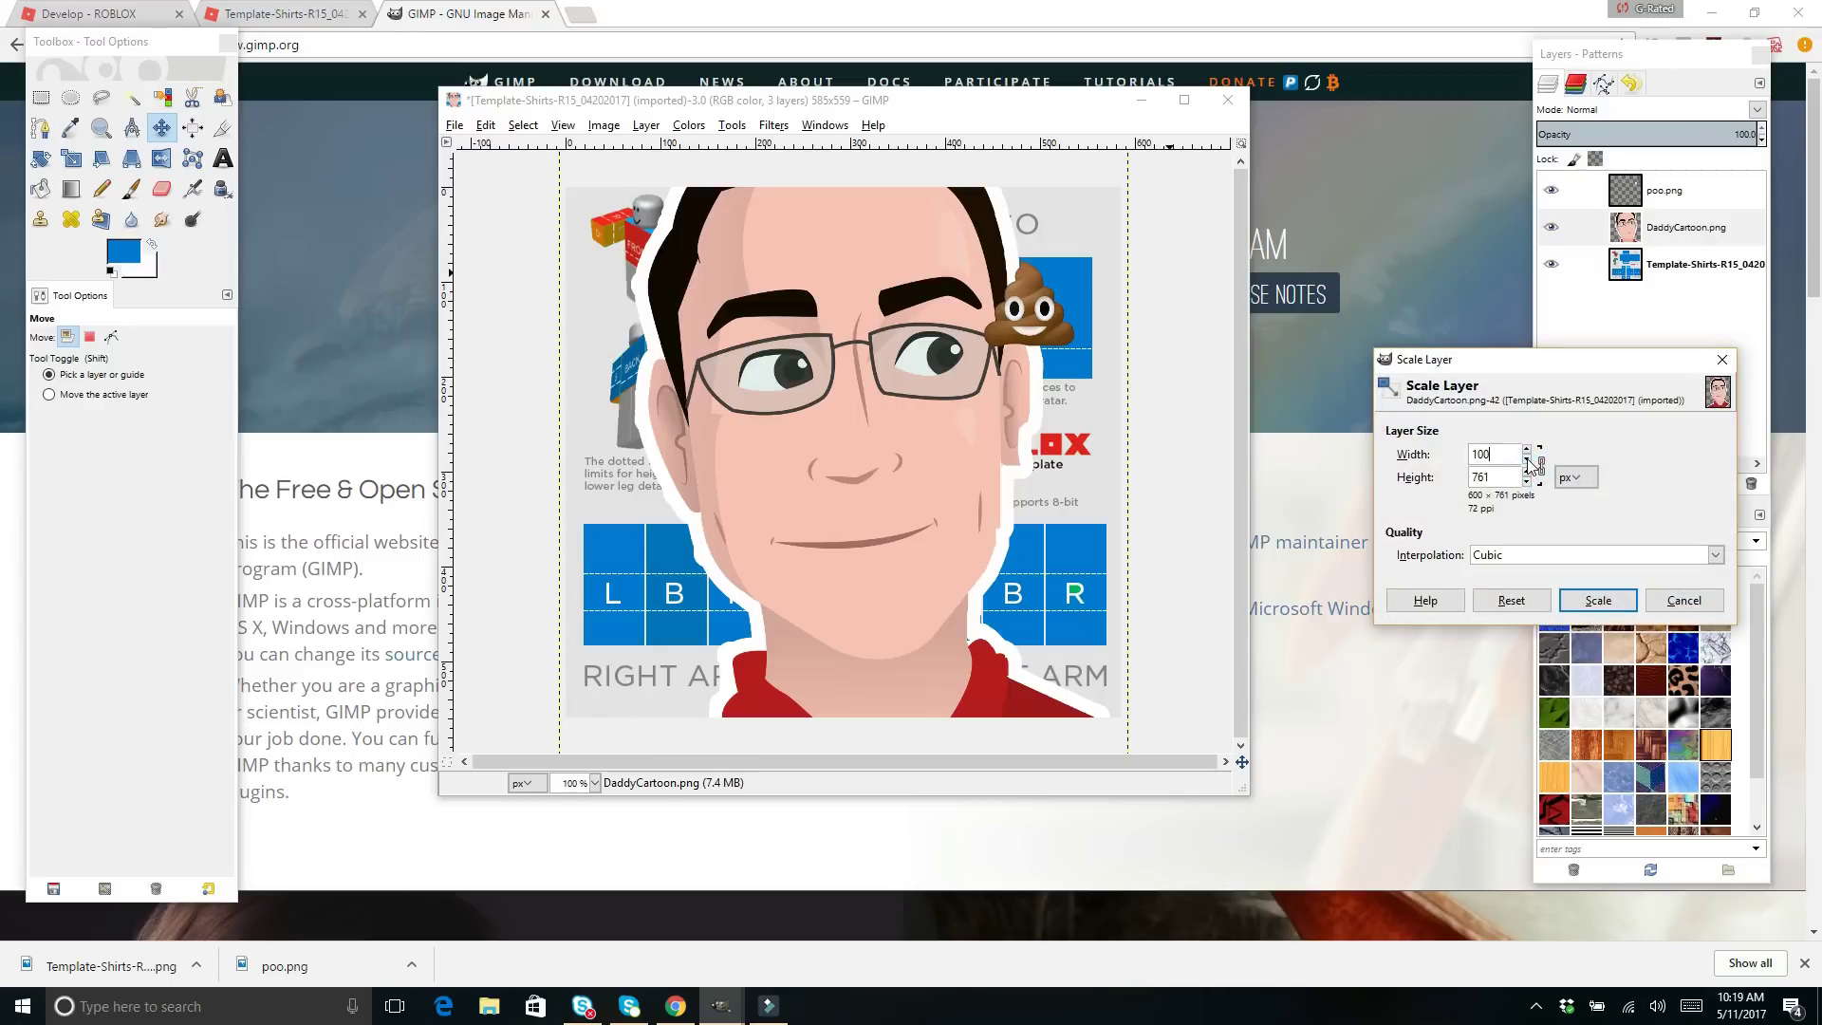
pyautogui.write('100')
pyautogui.click(1598, 600)
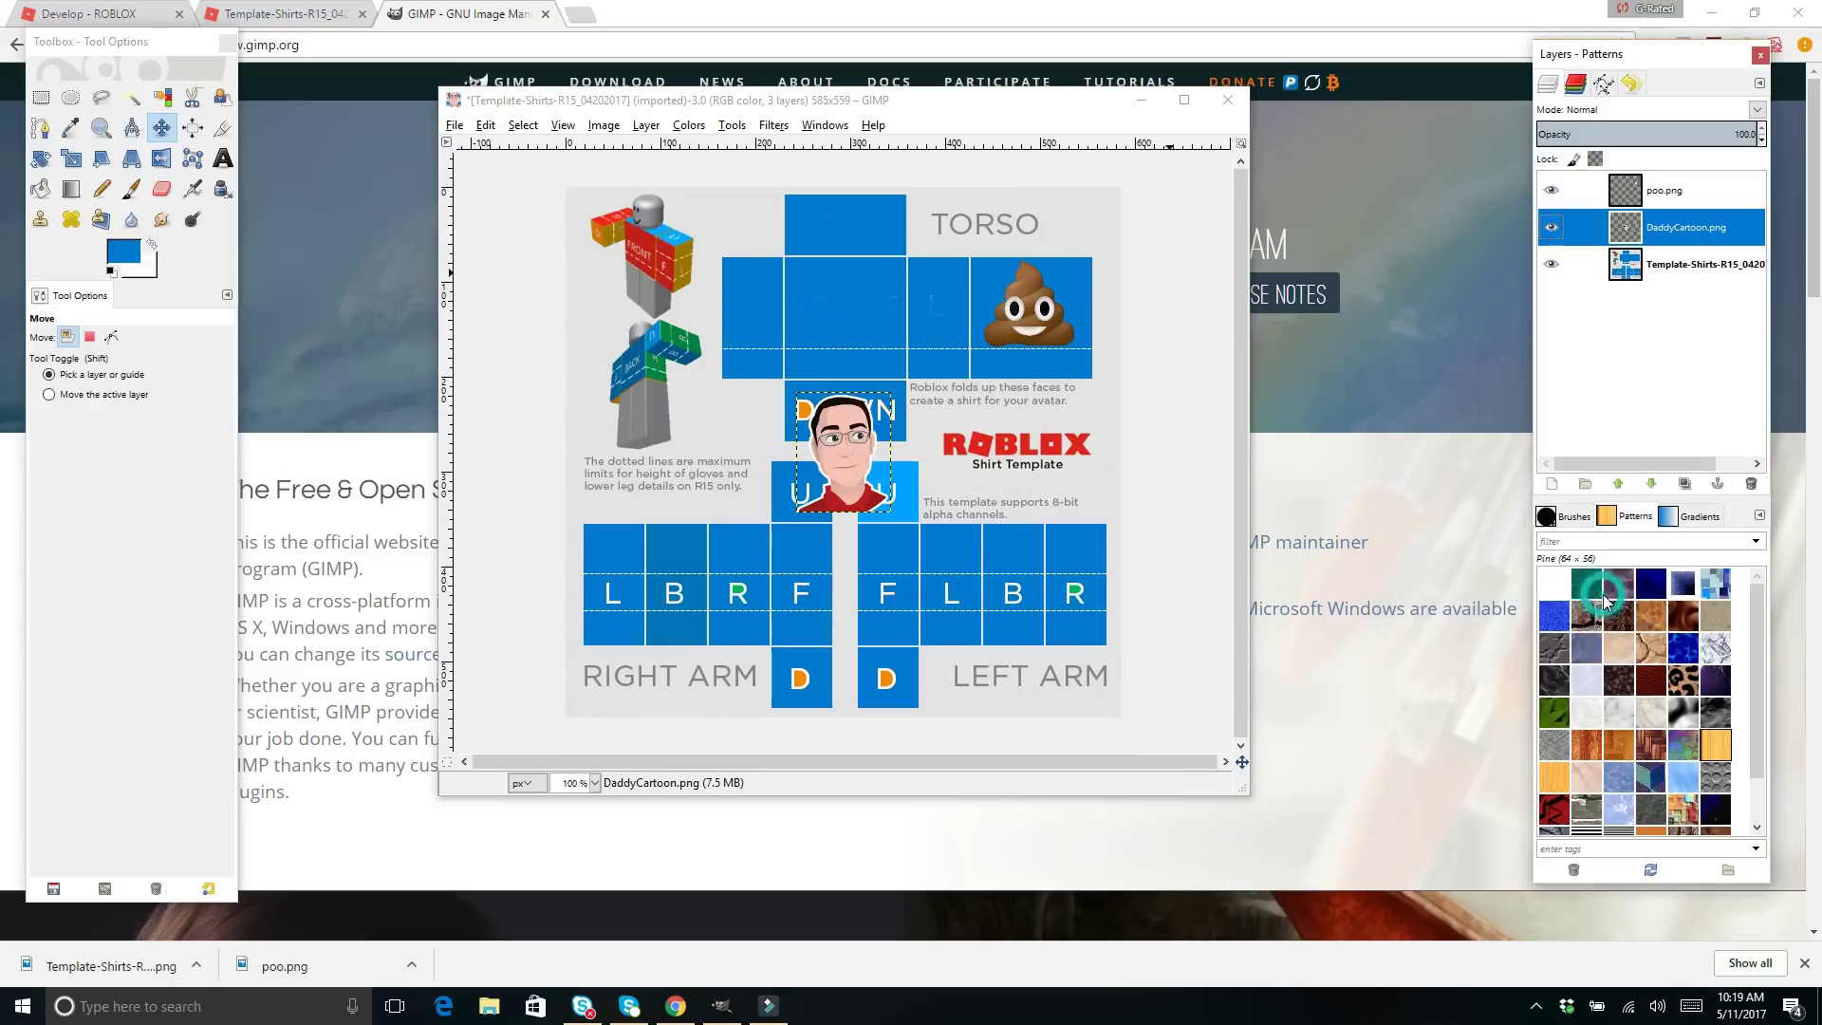
pyautogui.moveTo(850, 465); pyautogui.dragTo(852, 334)
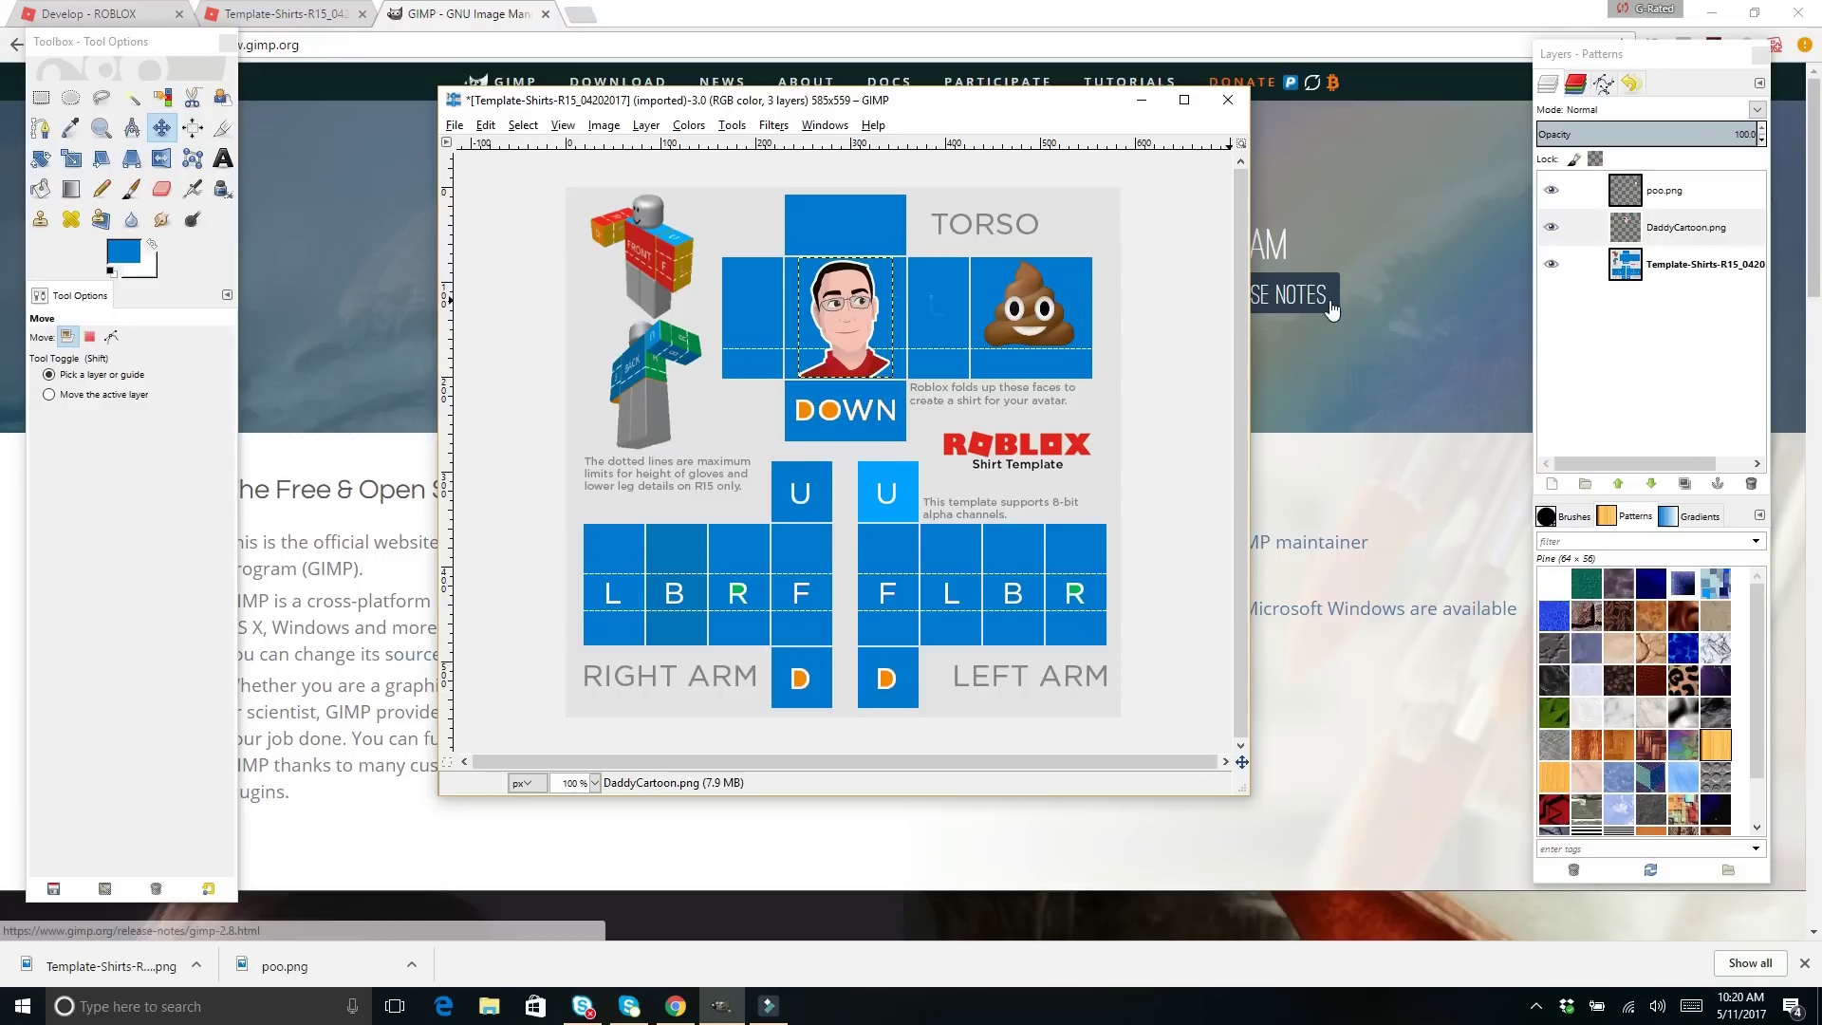
# - Move the cartoon face aside onto the right arm and airbrush over the DOWN label
pyautogui.click(1706, 270)
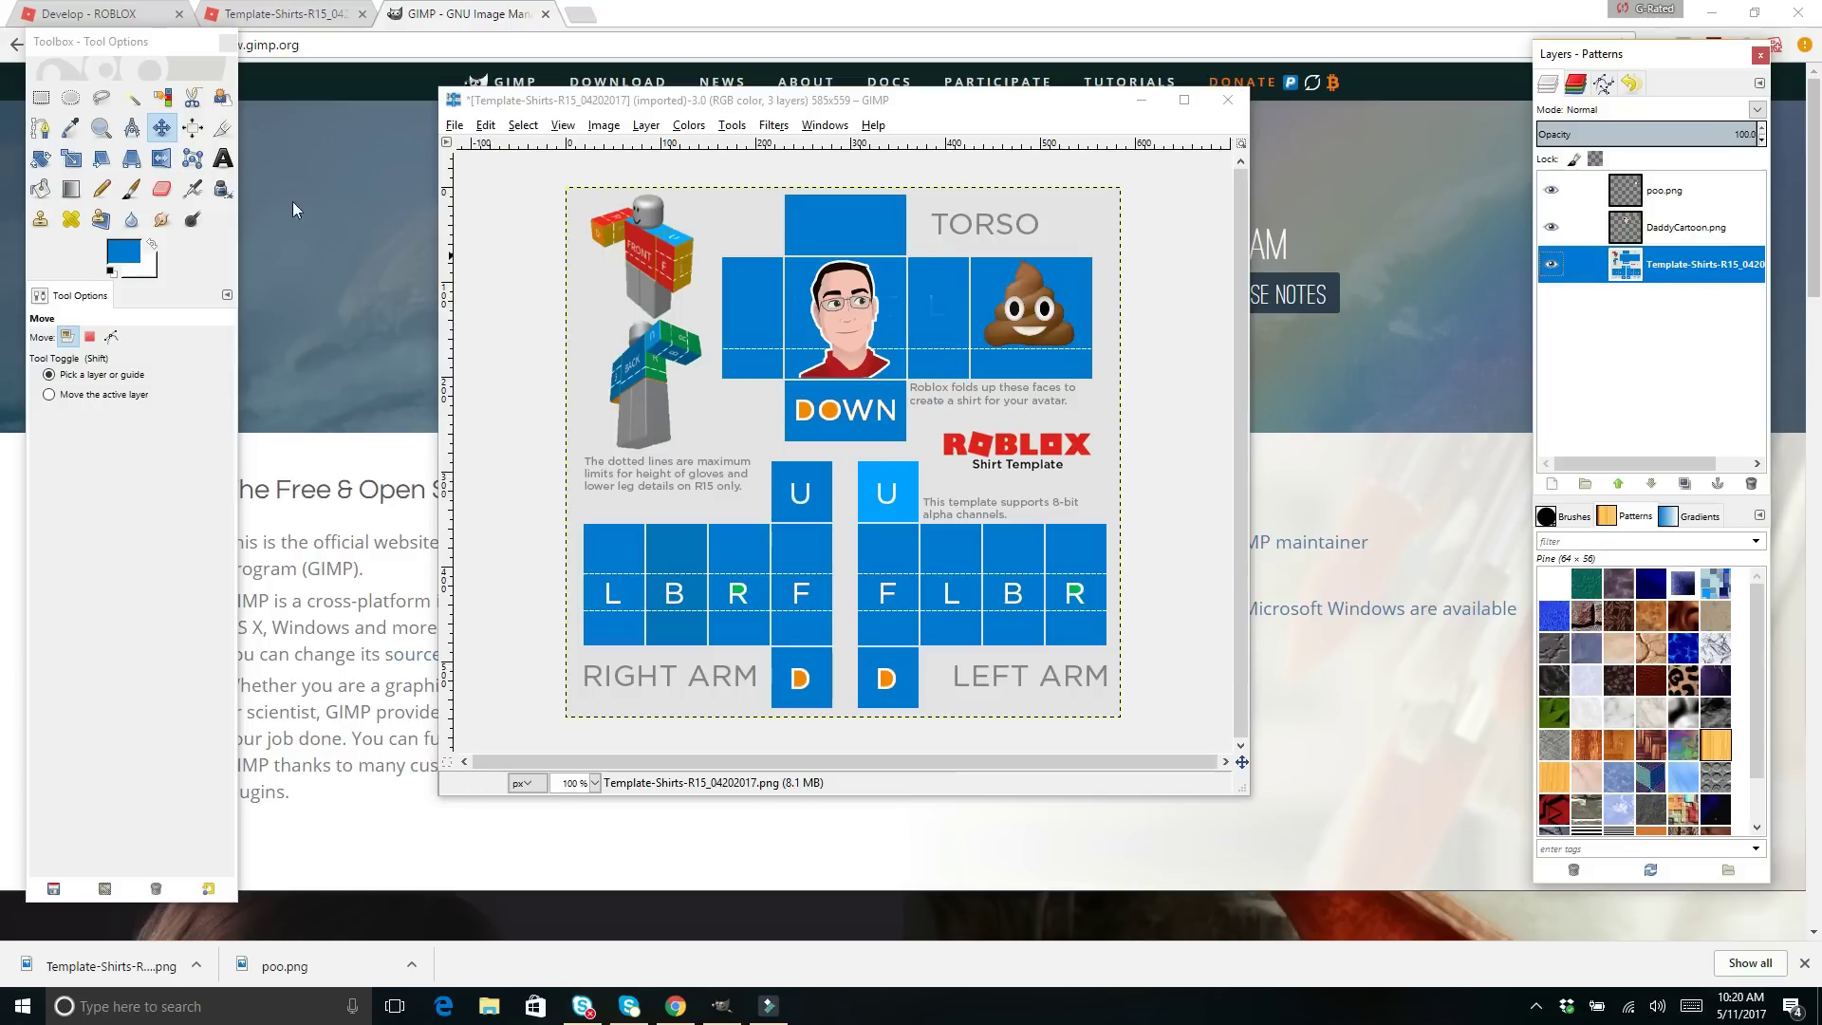
pyautogui.click(194, 190)
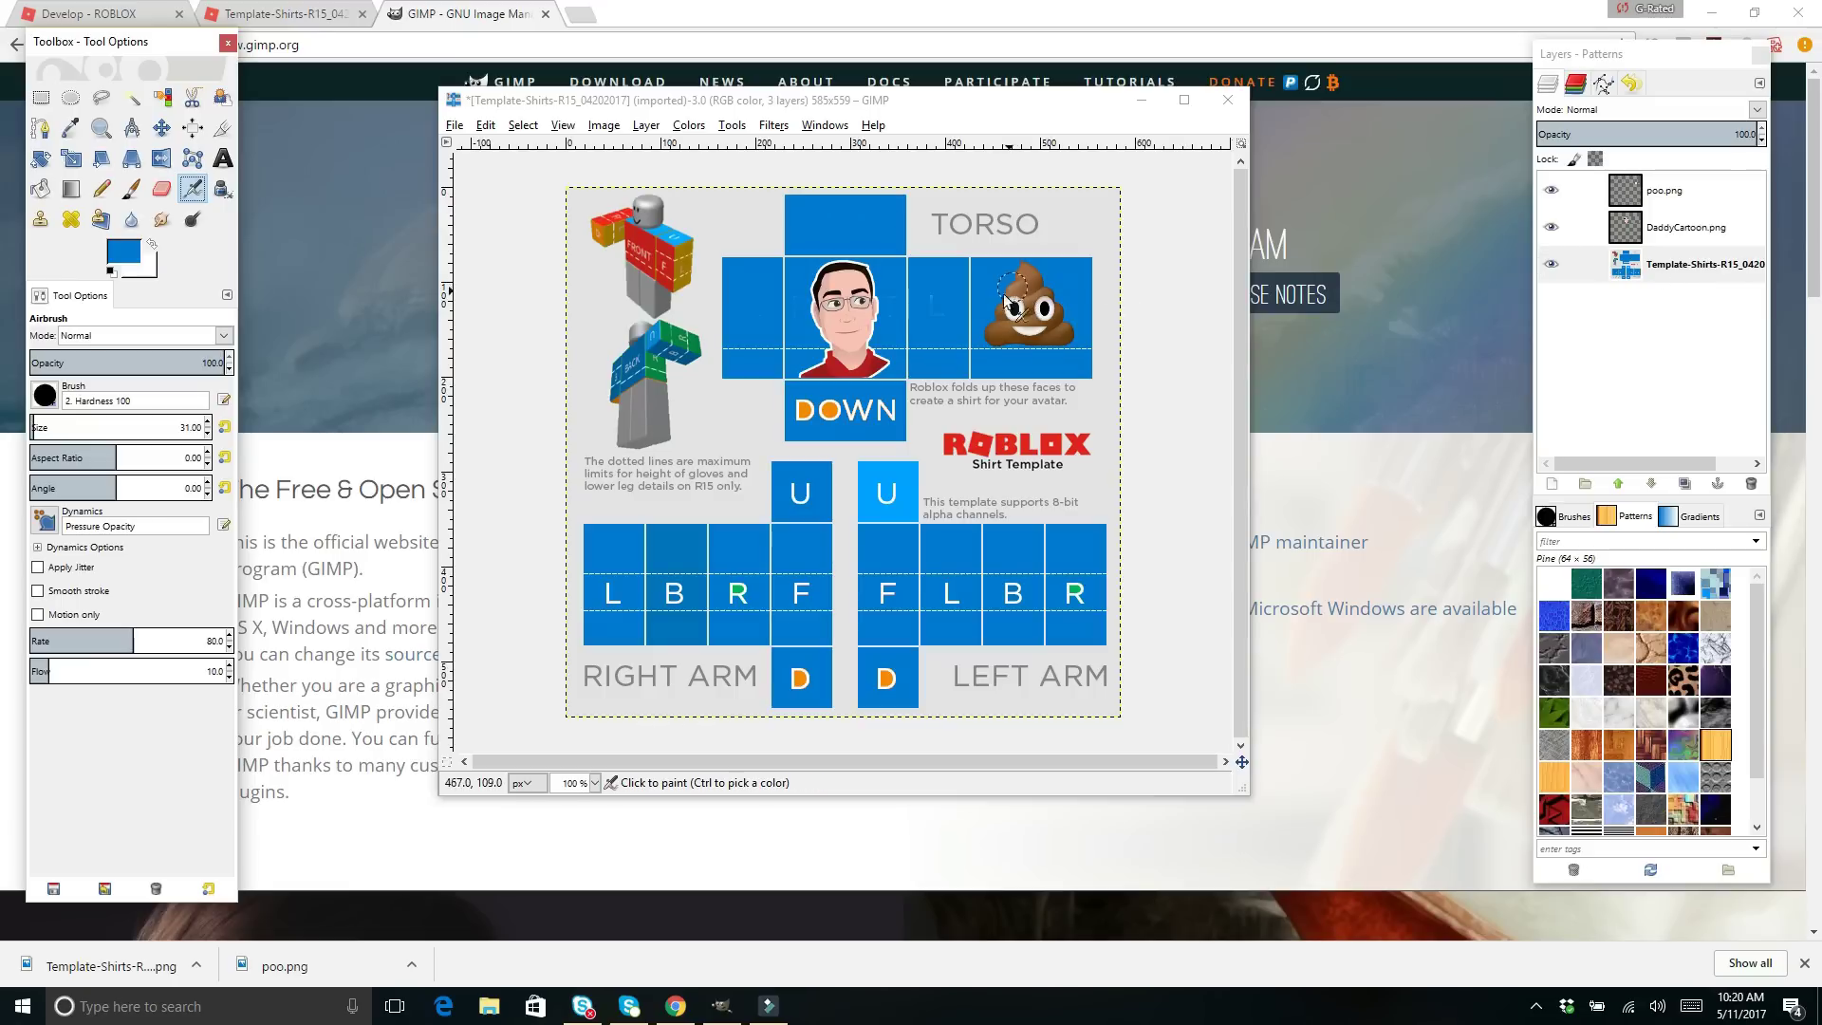
pyautogui.click(938, 322)
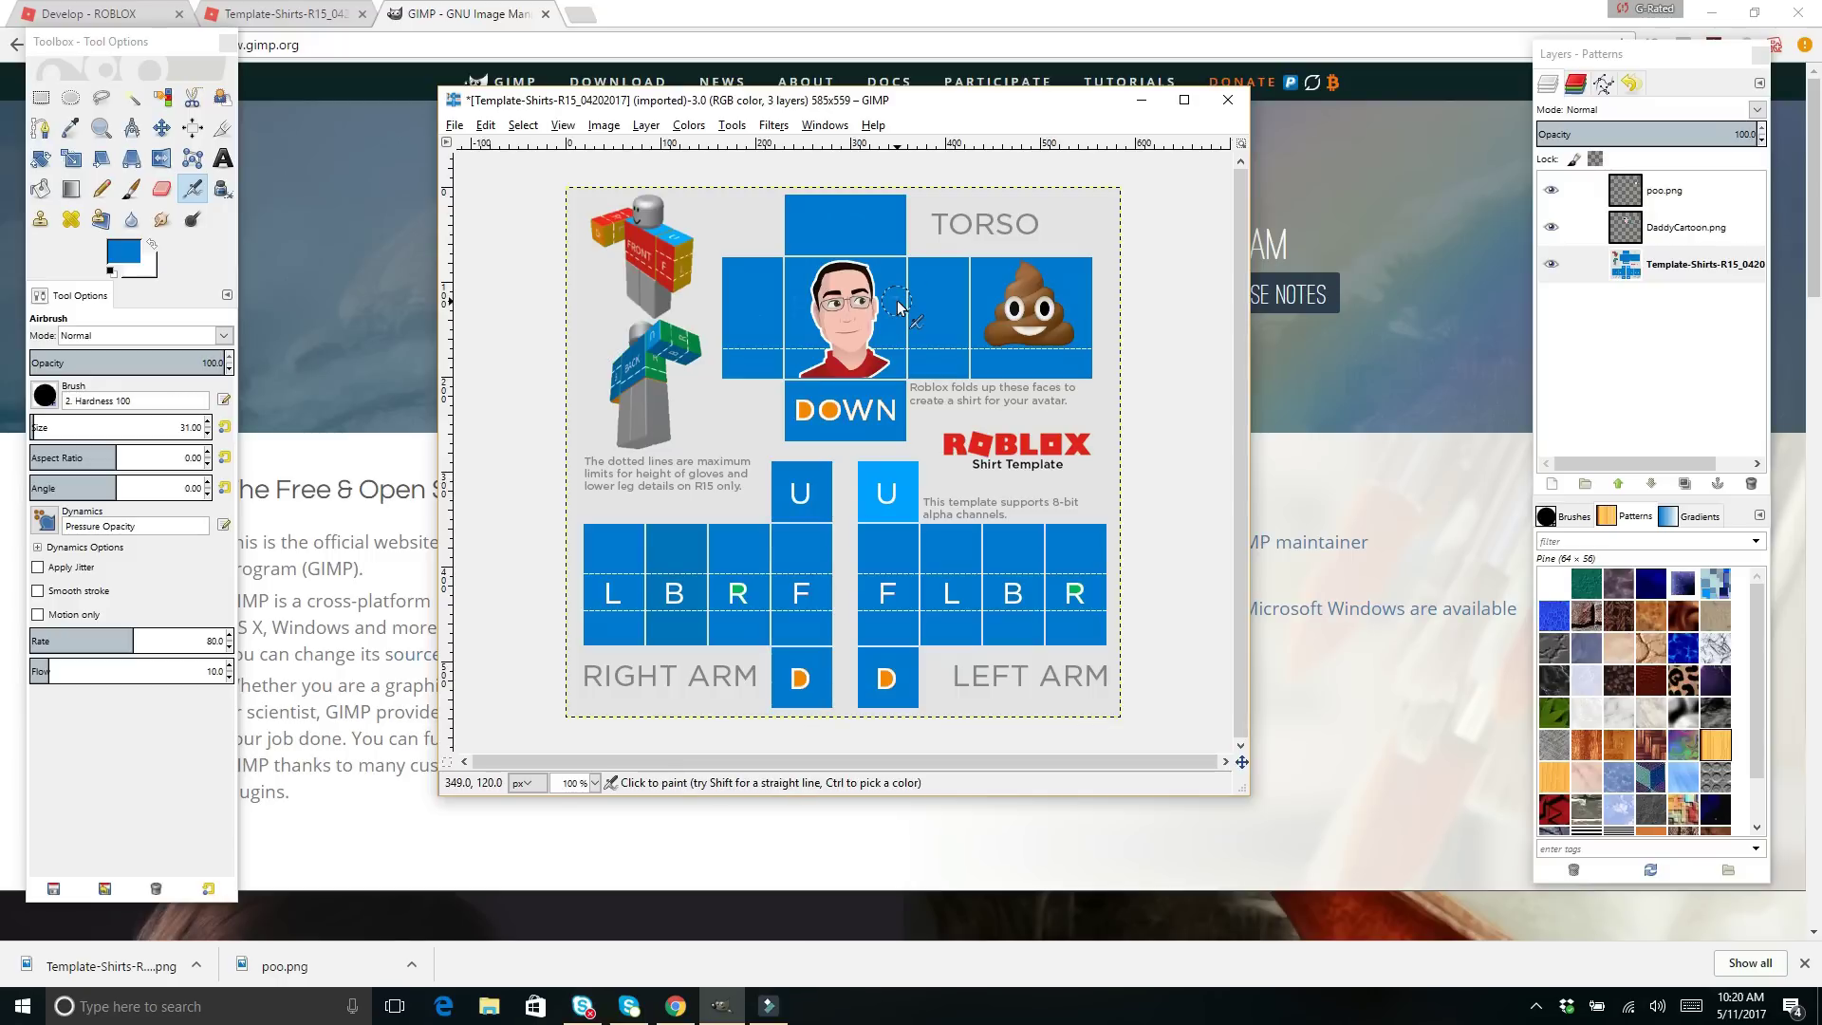
pyautogui.click(161, 128)
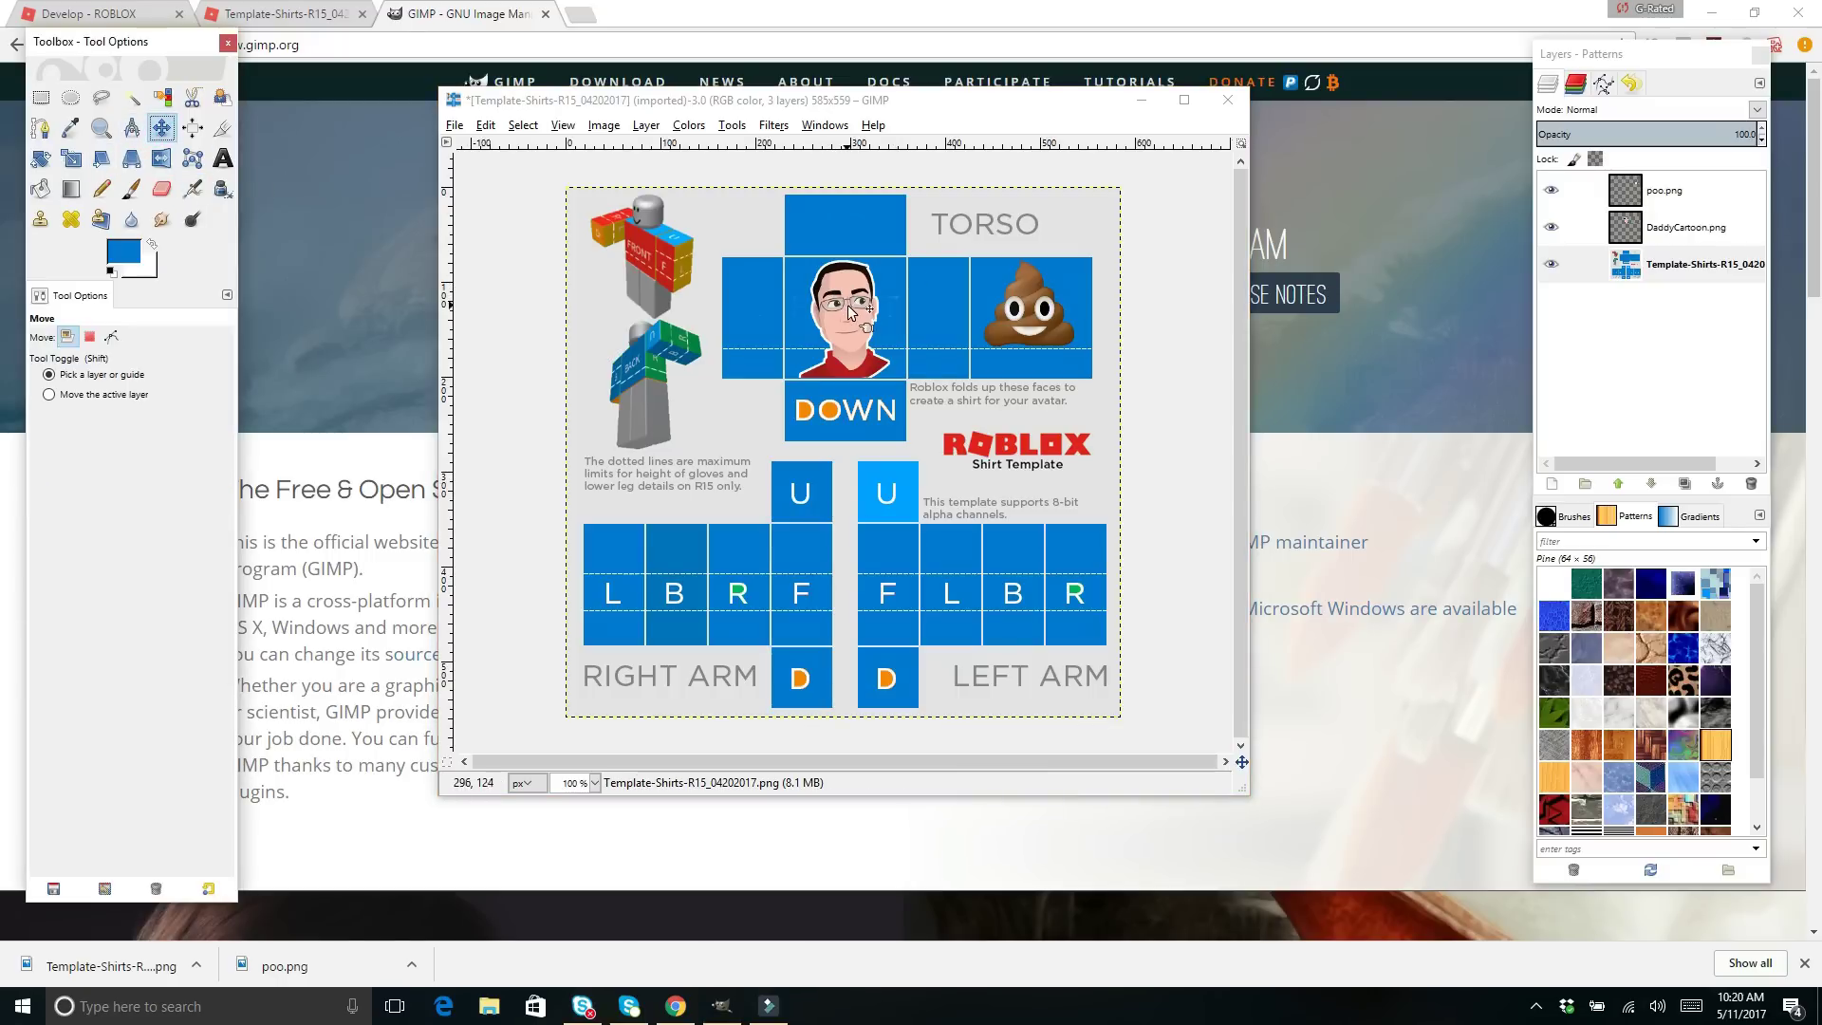
pyautogui.moveTo(845, 304); pyautogui.dragTo(746, 478)
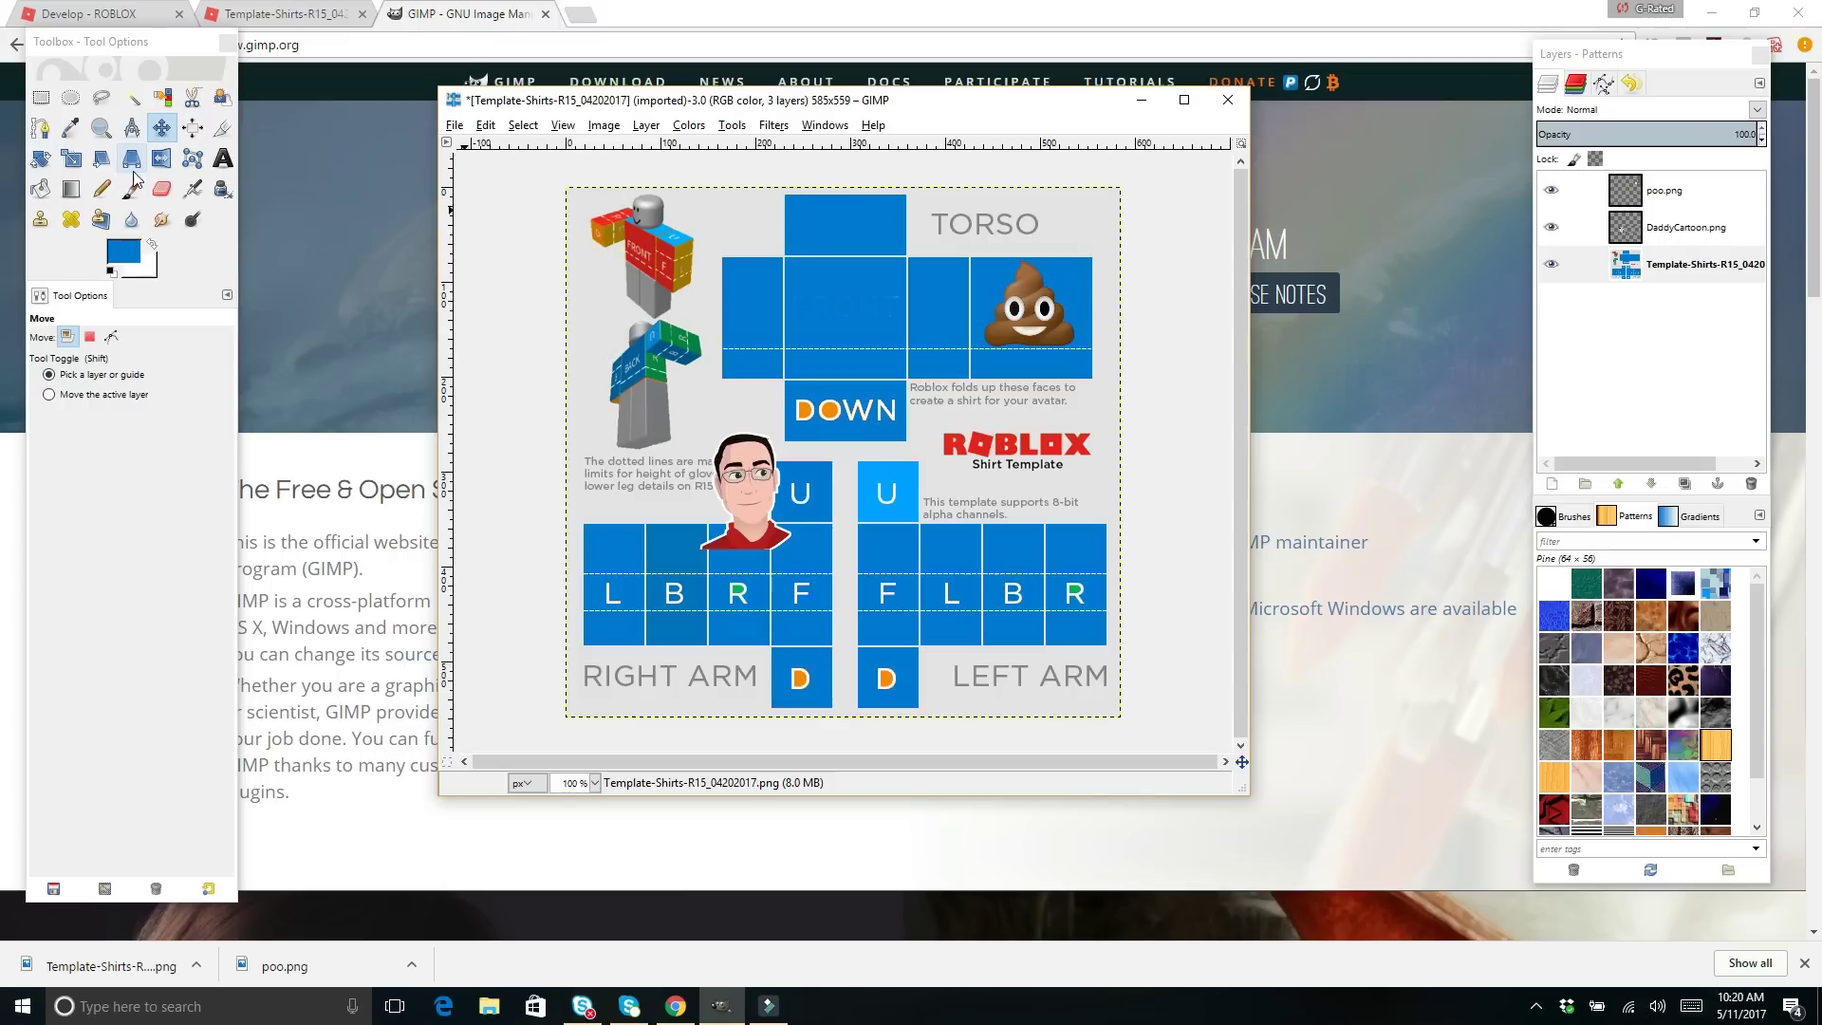
pyautogui.click(191, 189)
pyautogui.moveTo(828, 408)
pyautogui.mouseDown()
pyautogui.moveTo(884, 414)
pyautogui.moveTo(805, 412)
pyautogui.mouseUp()
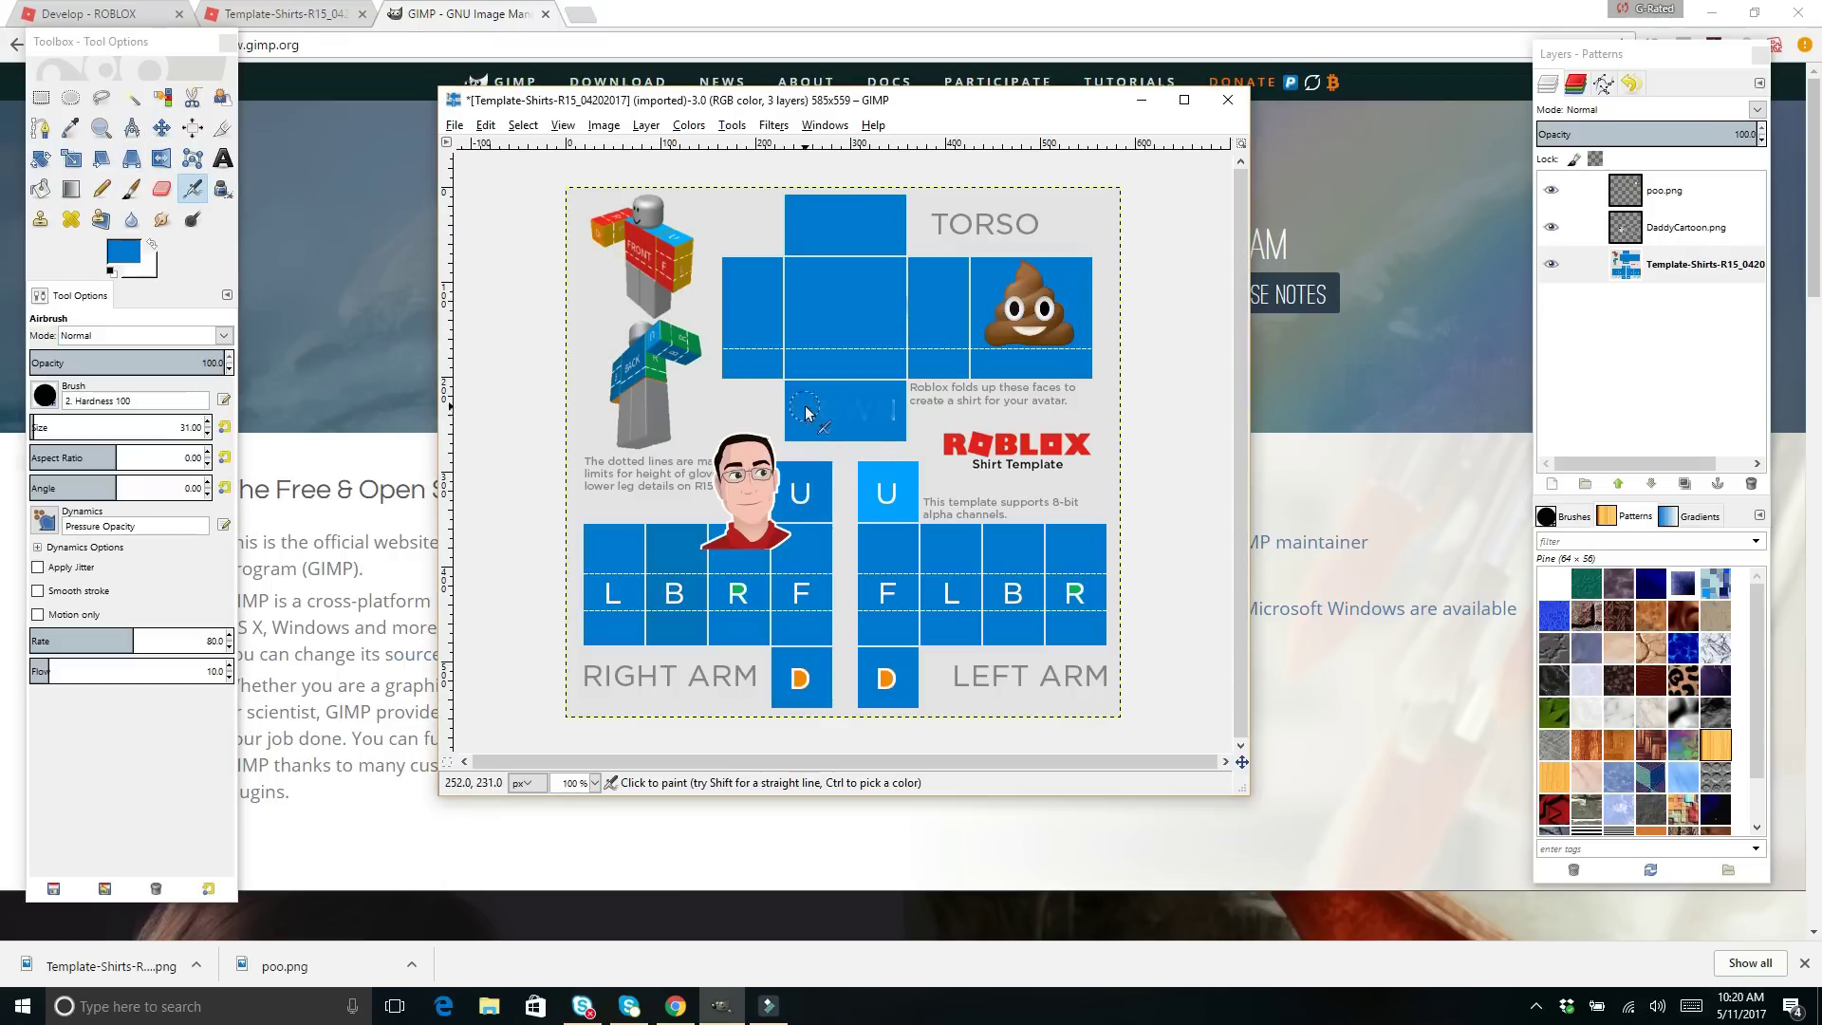
# - Bucket-fill the arm letter outlines blue, including U, F, D, R, B and L
pyautogui.click(887, 500)
pyautogui.hotkey('shift', 'b')
pyautogui.click(800, 491)
pyautogui.click(801, 593)
pyautogui.click(800, 678)
pyautogui.click(886, 678)
pyautogui.click(887, 593)
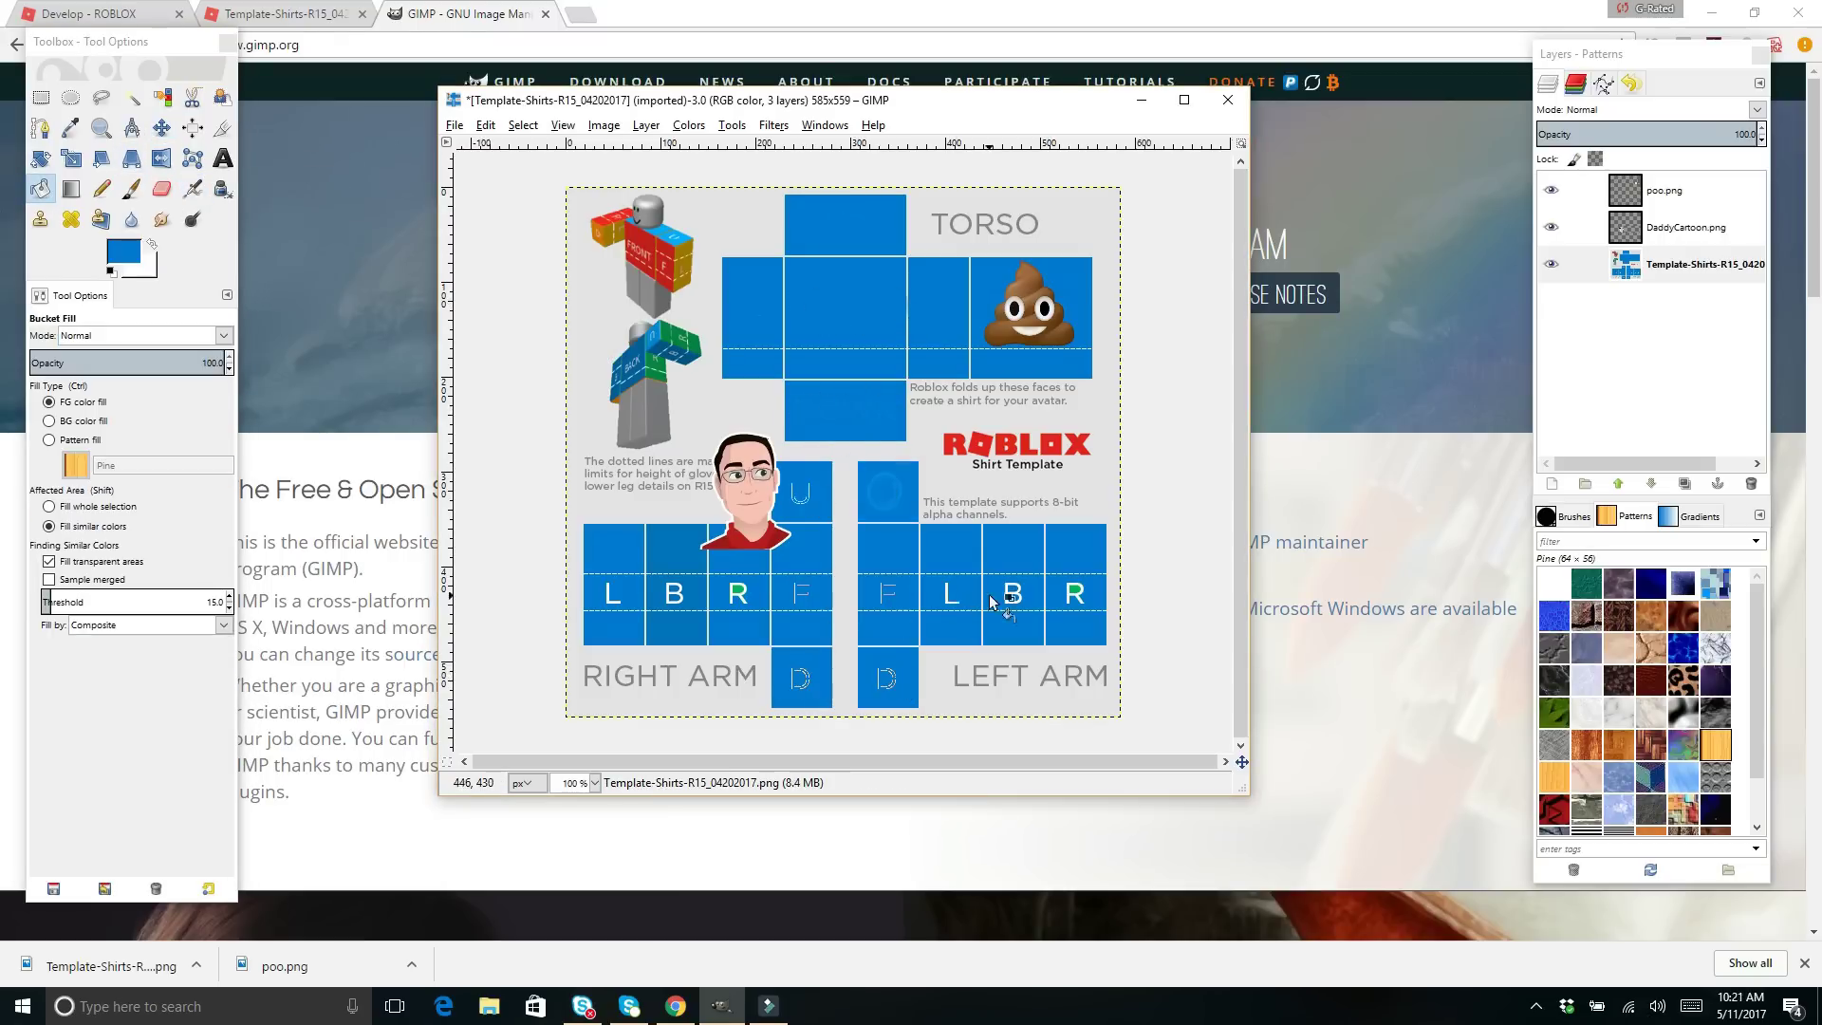
pyautogui.click(738, 596)
pyautogui.click(675, 594)
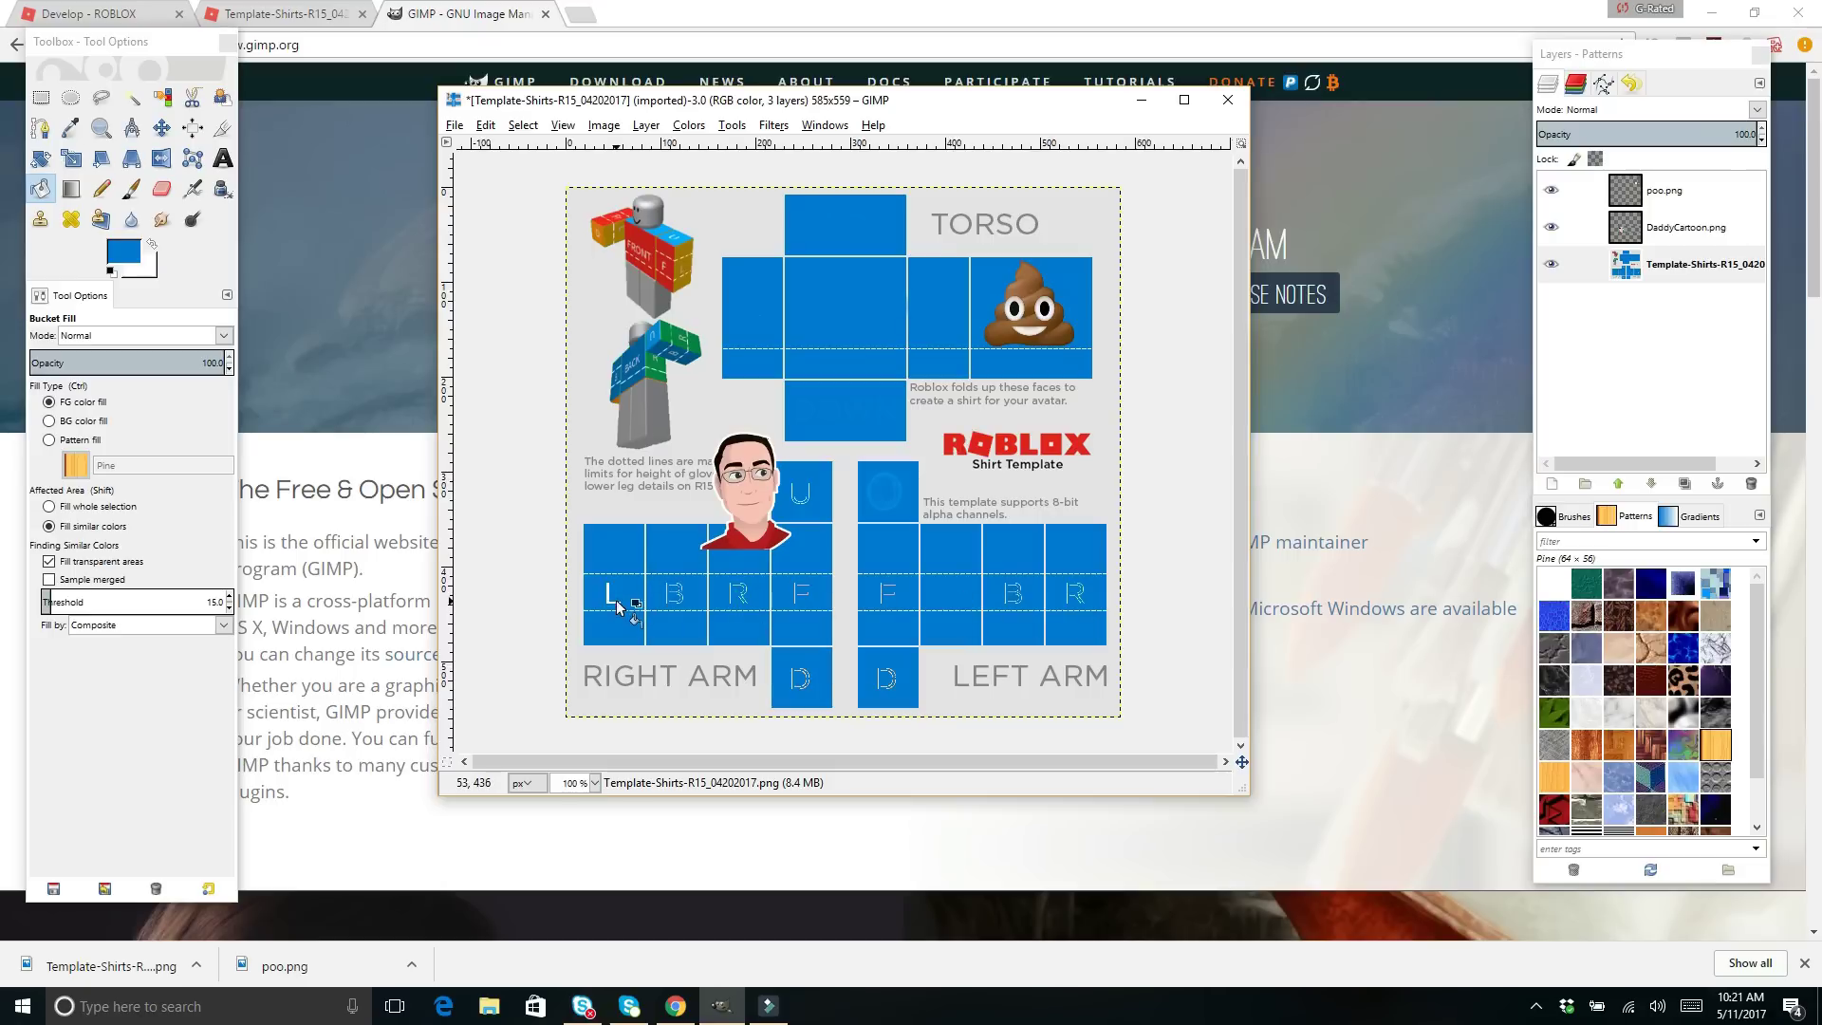
pyautogui.click(612, 594)
# - Airbrush blue over the leftover B, R and bottom-square letter outlines on both arms
pyautogui.press('a')
pyautogui.moveTo(670, 592)
pyautogui.mouseDown()
pyautogui.moveTo(799, 595)
pyautogui.moveTo(803, 491)
pyautogui.mouseUp()
pyautogui.moveTo(800, 679); pyautogui.dragTo(805, 687)
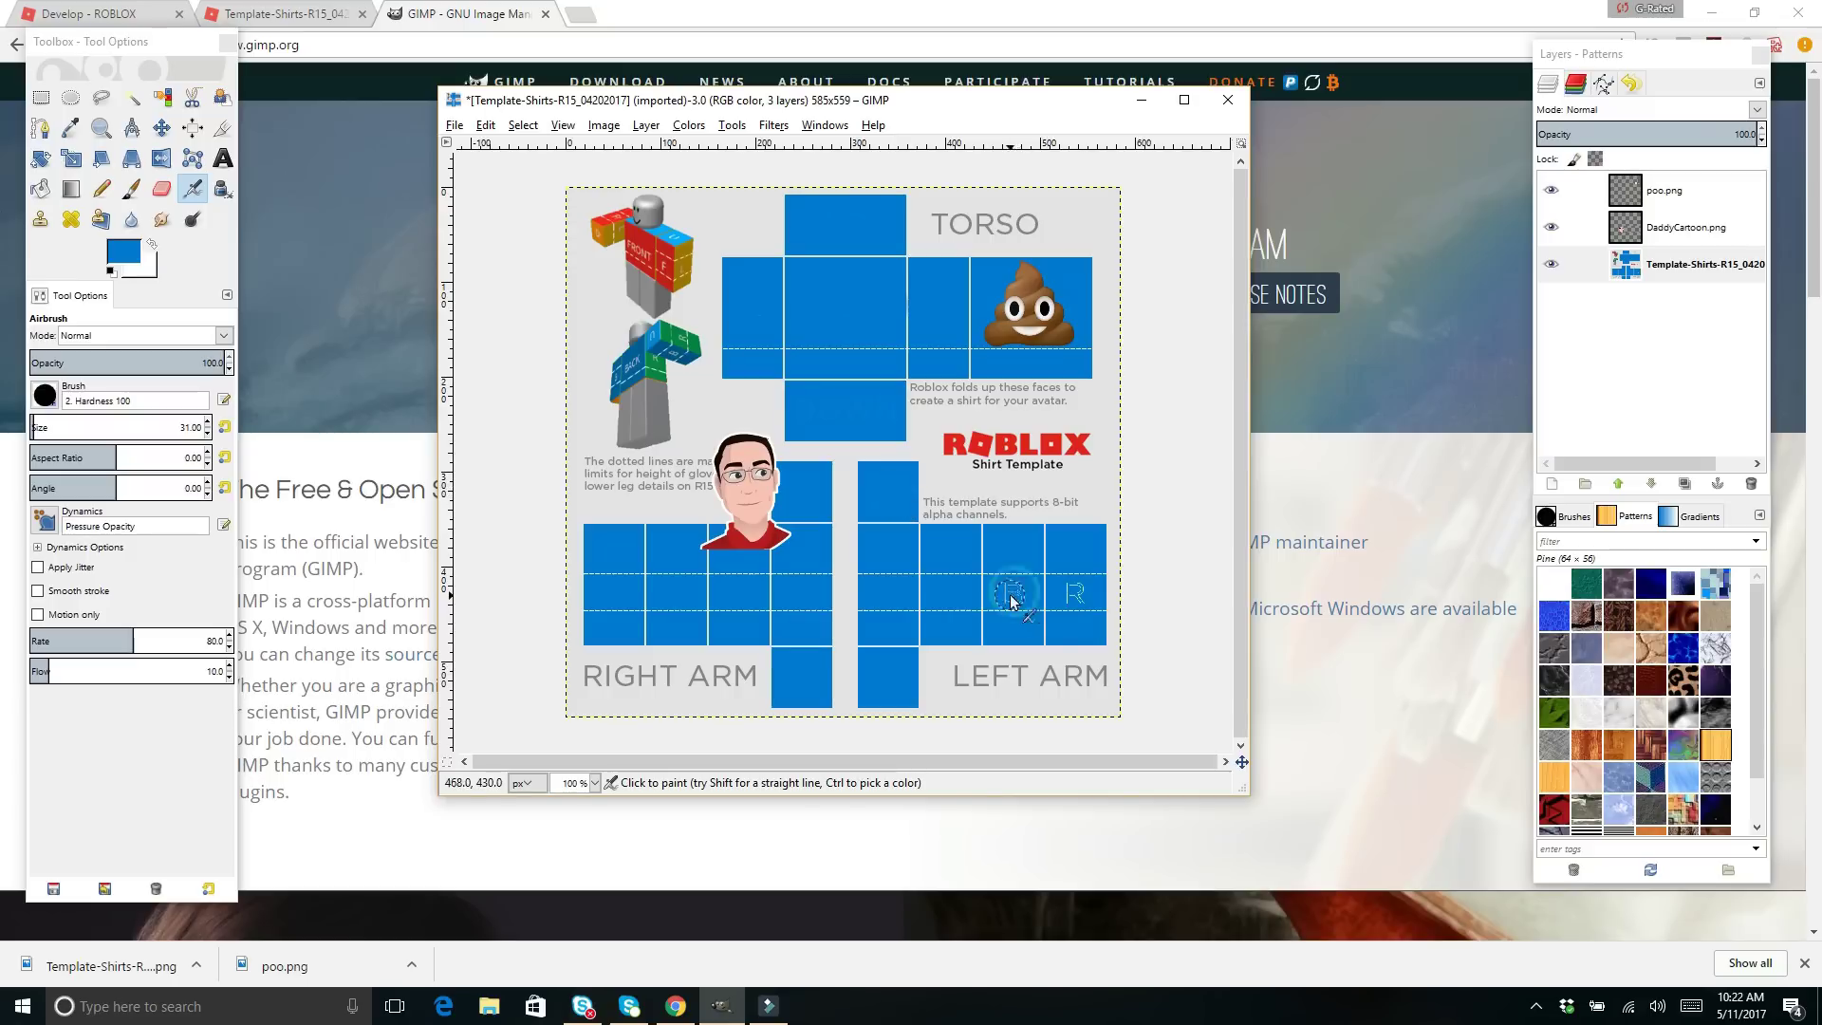
pyautogui.moveTo(1009, 589); pyautogui.dragTo(1015, 598)
pyautogui.moveTo(1073, 589); pyautogui.dragTo(1079, 601)
# - Drag the cartoon face from the arm to the centre of the front torso panel
pyautogui.press('m')
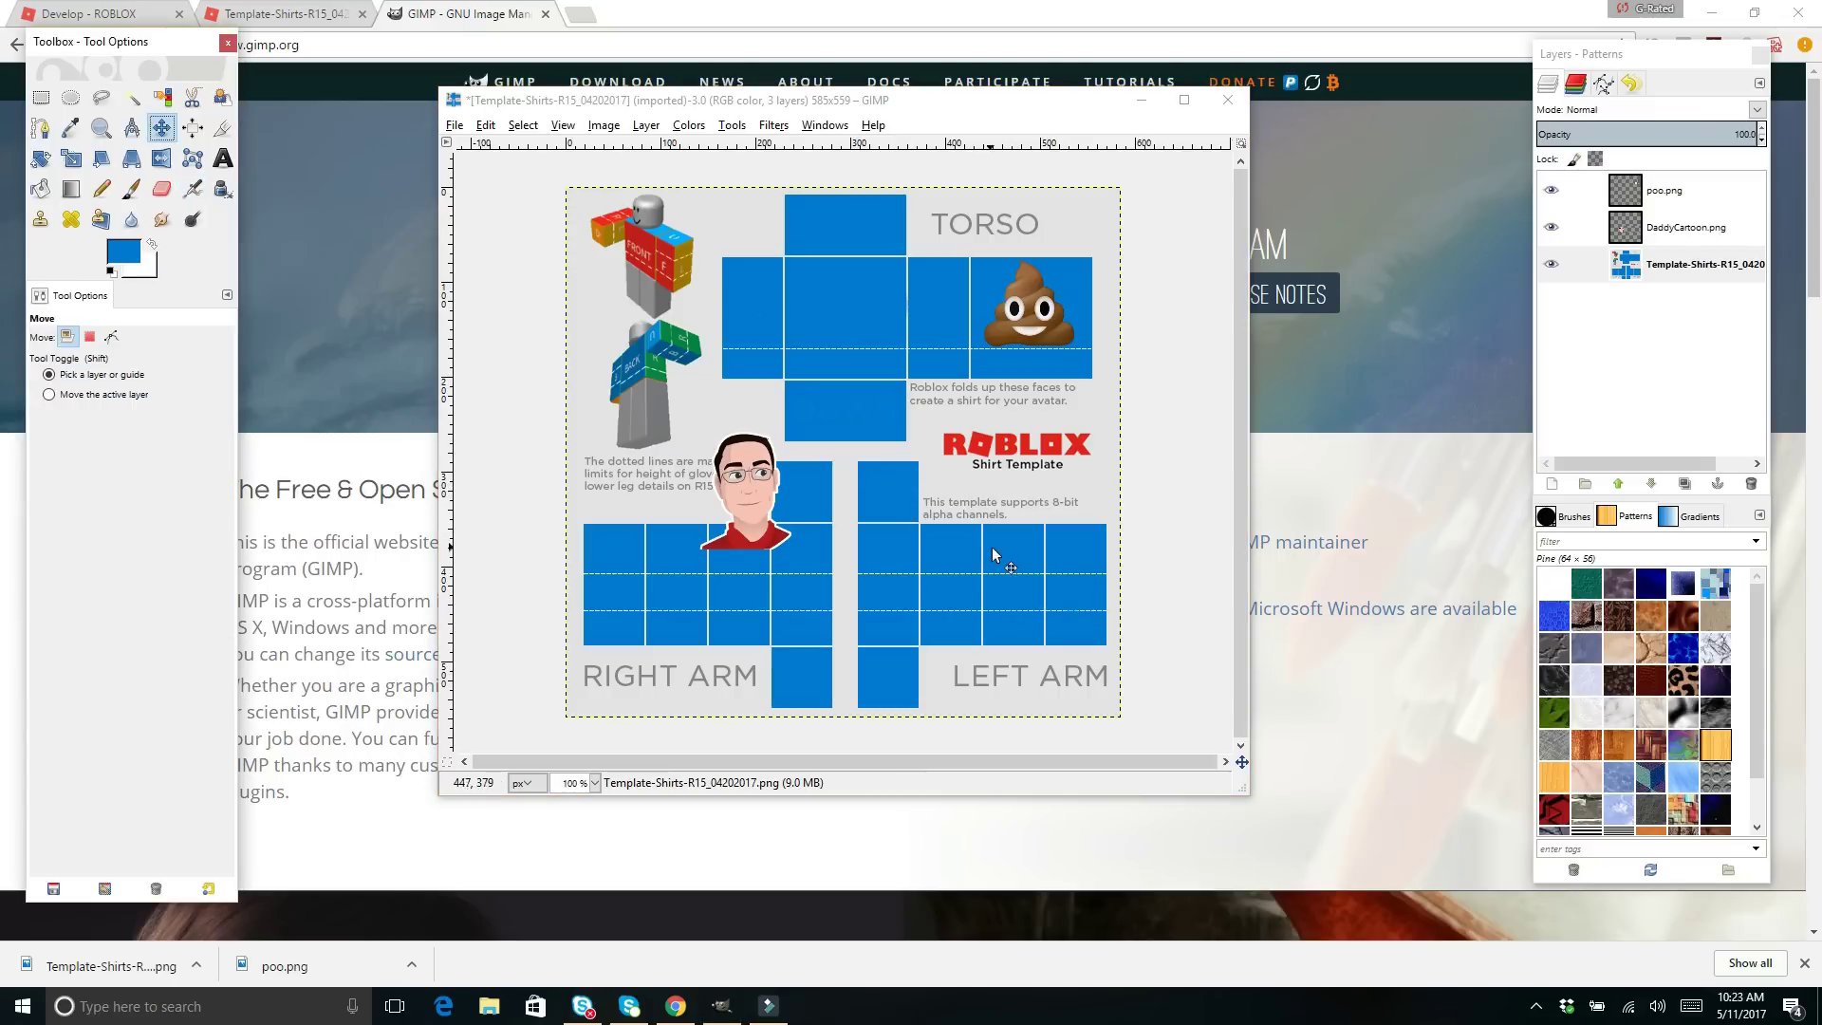
pyautogui.moveTo(766, 501); pyautogui.dragTo(852, 327)
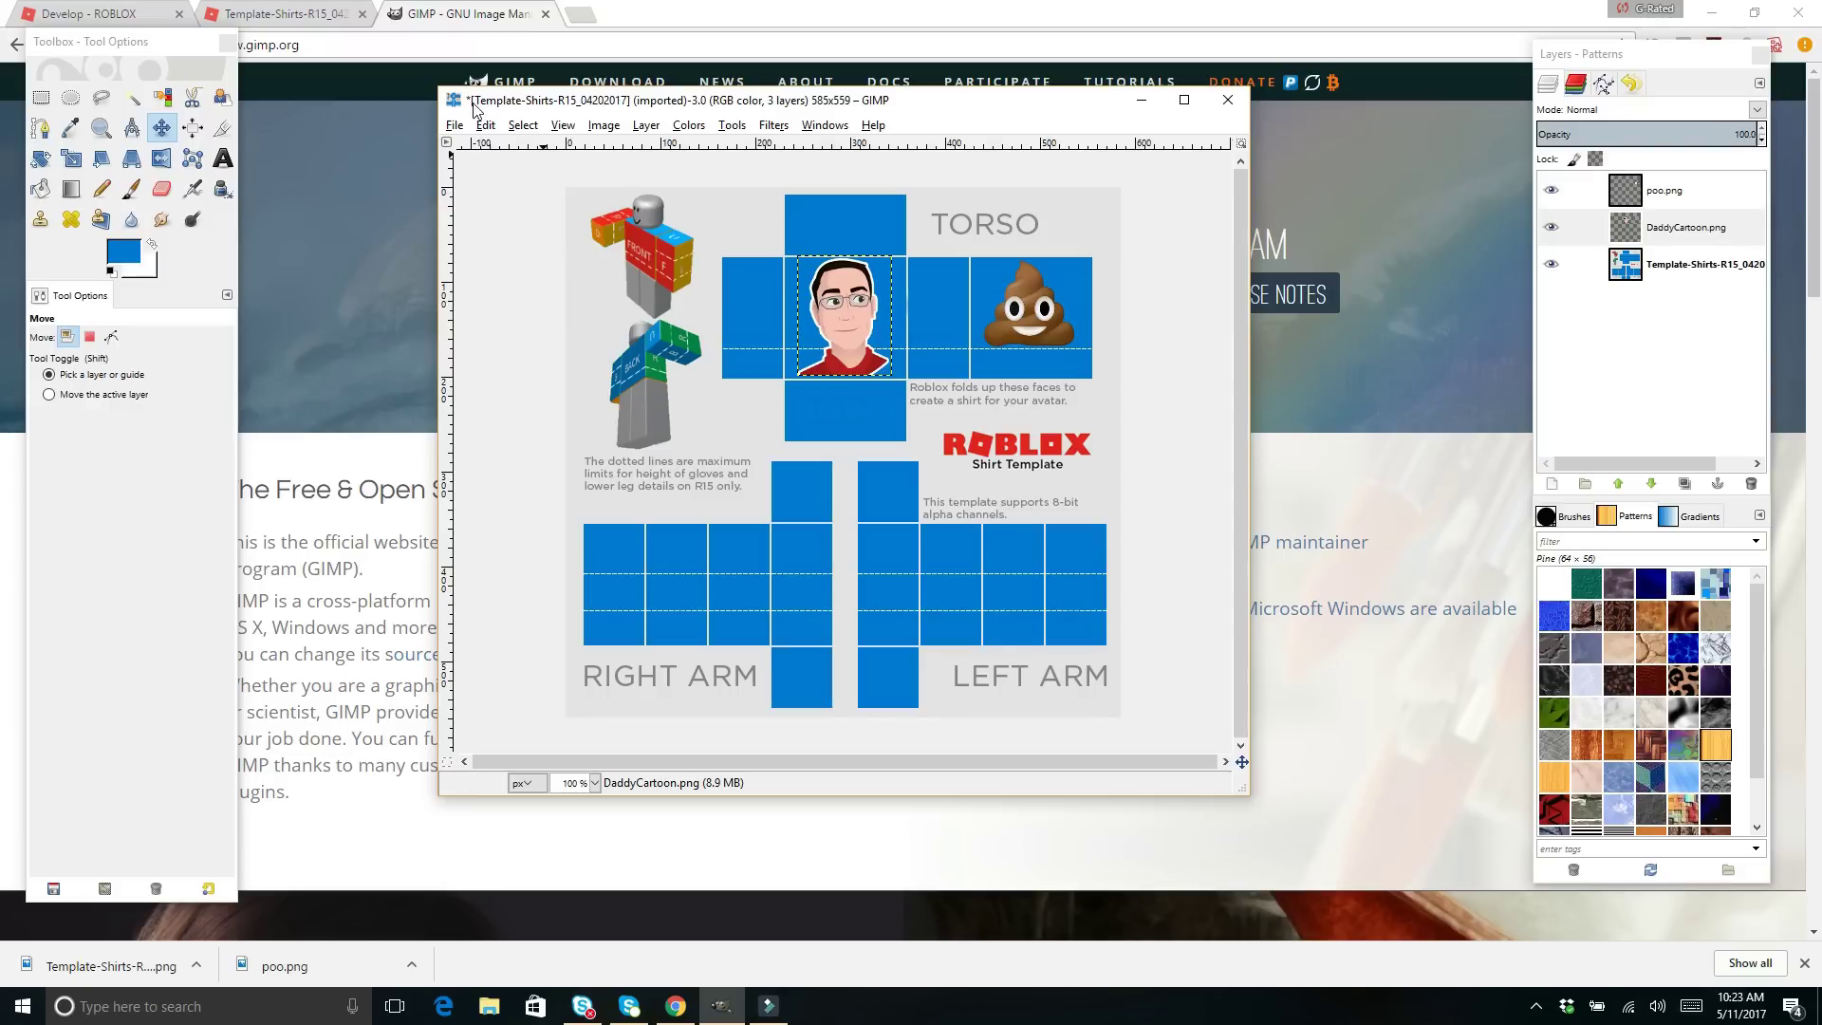
# - Save the shirt as RobloxGdadShirt.xcf, export RobloxGdadShirt.png, and close the image
pyautogui.click(455, 125)
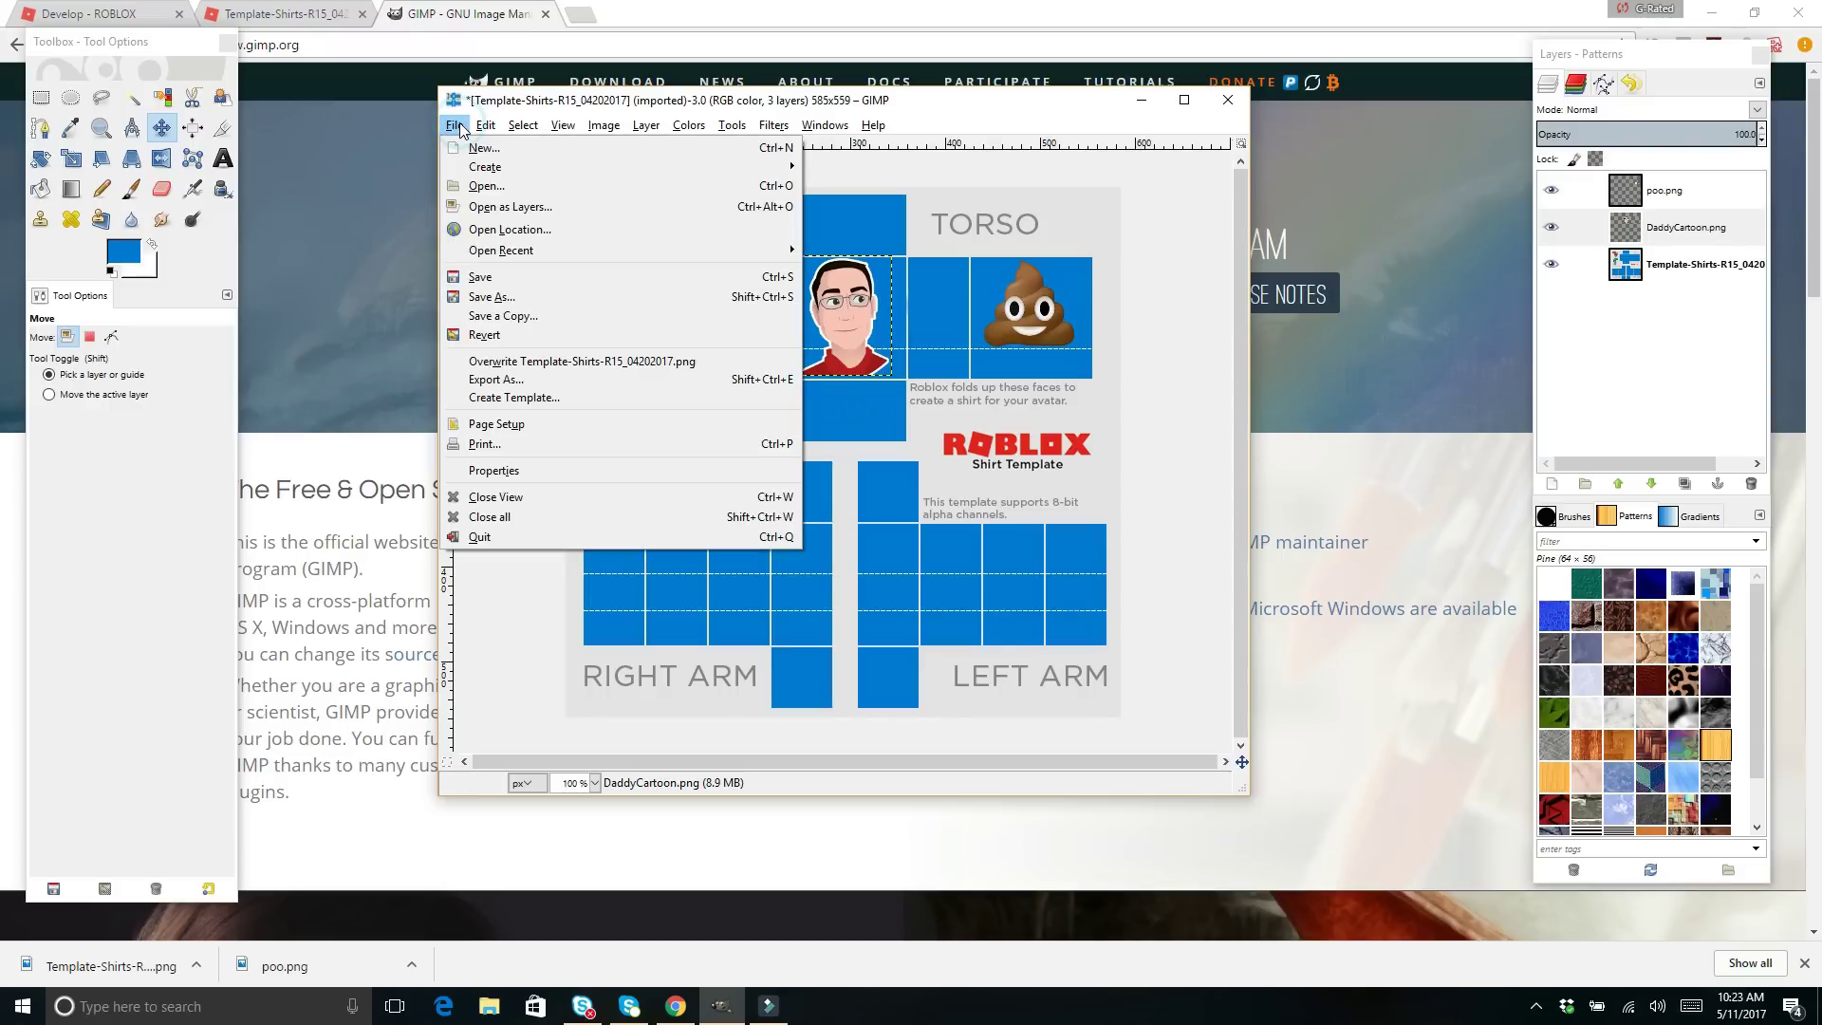
pyautogui.click(483, 298)
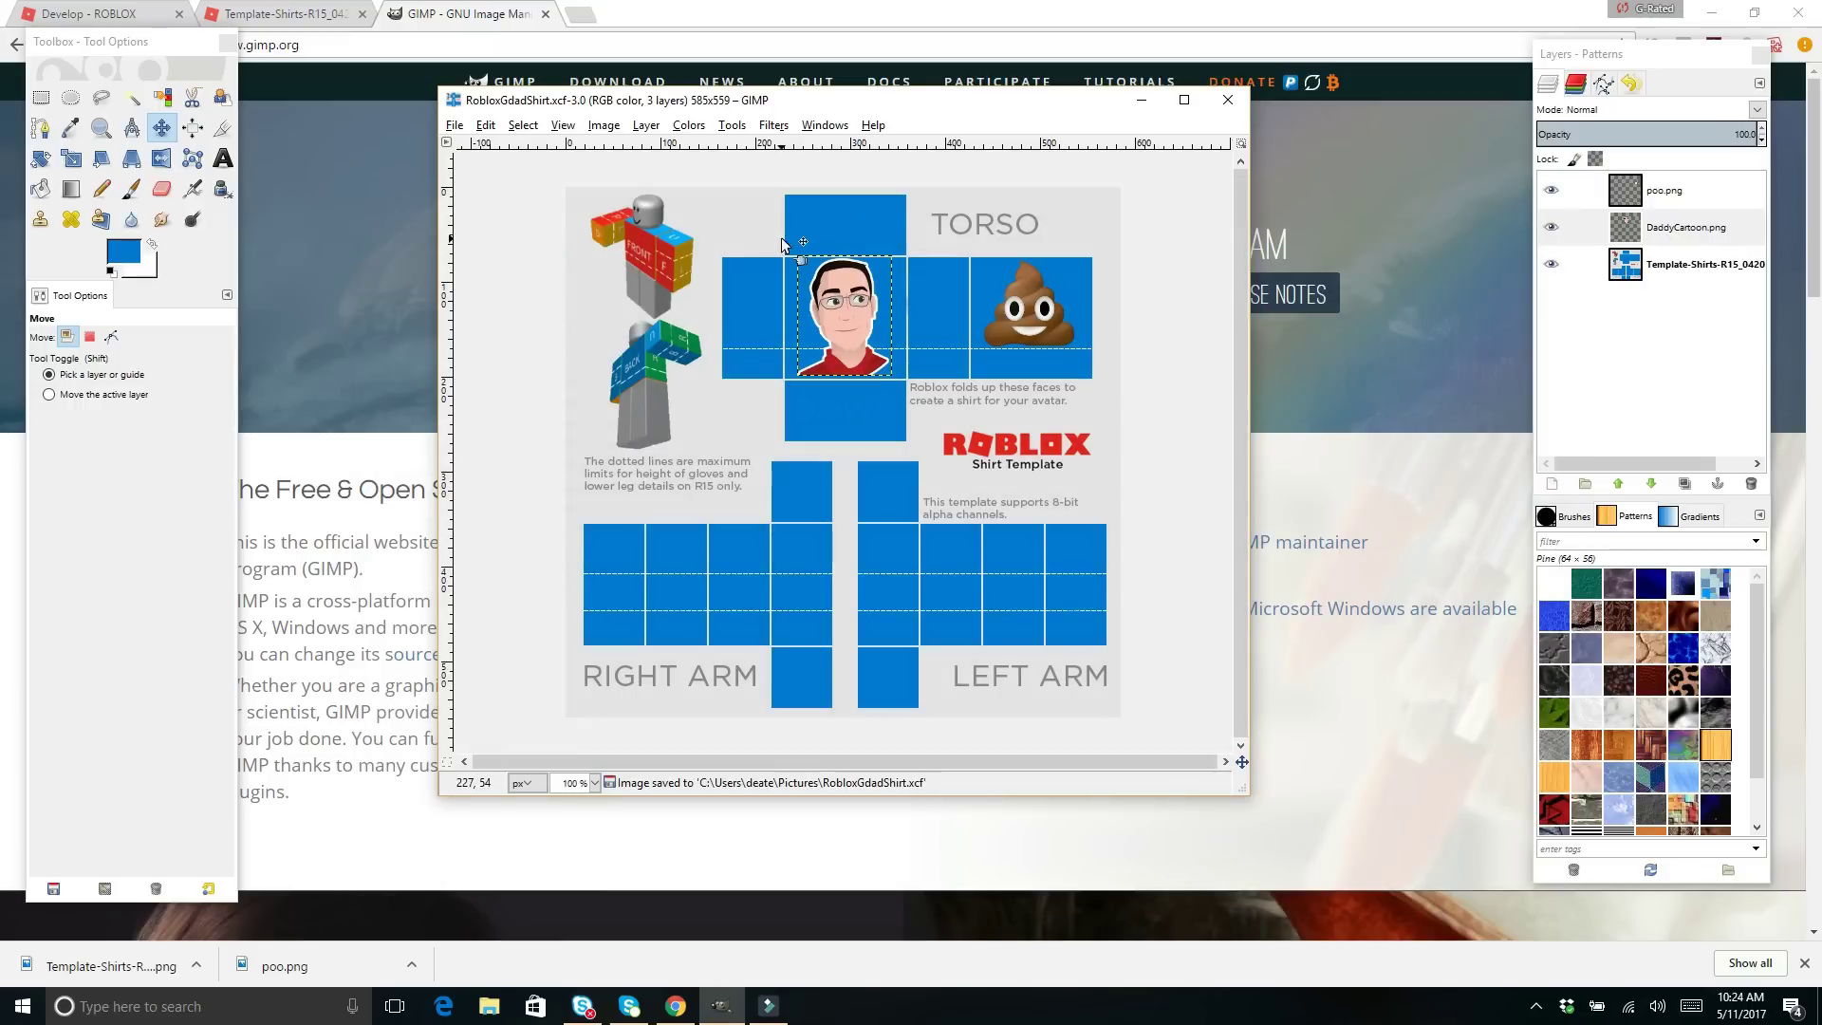
pyautogui.click(456, 127)
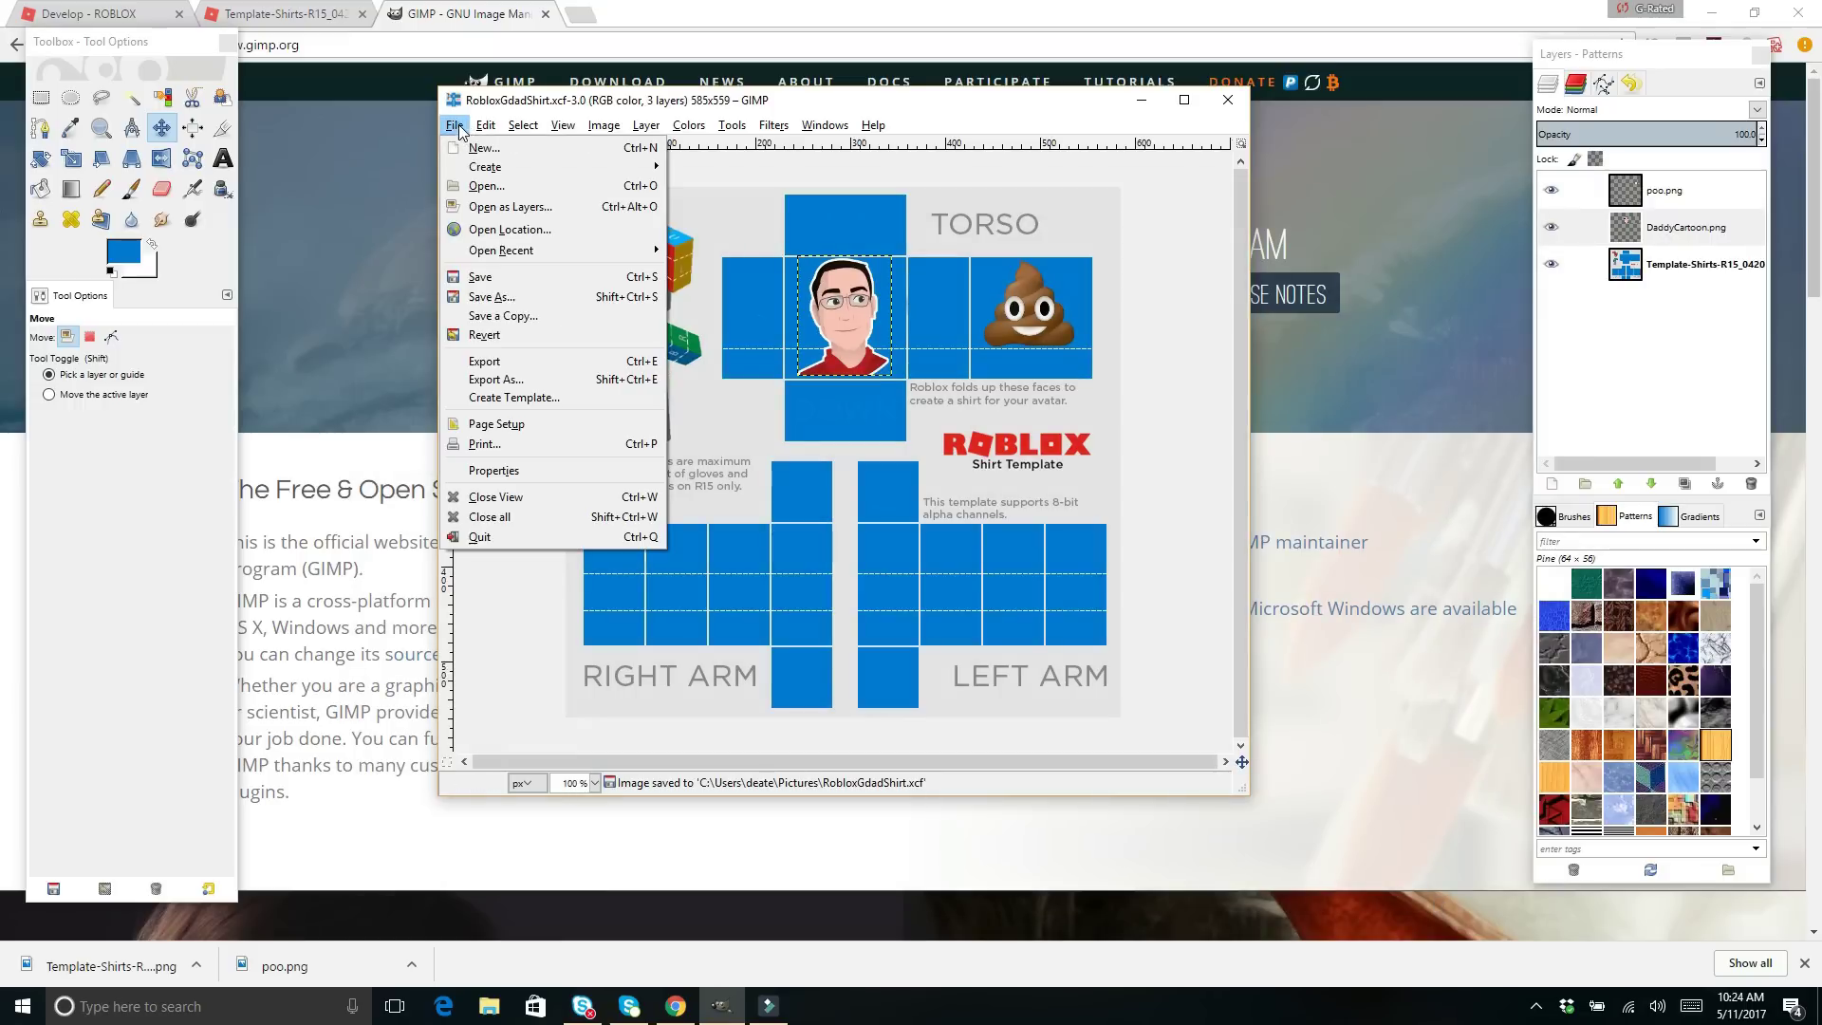
pyautogui.click(486, 380)
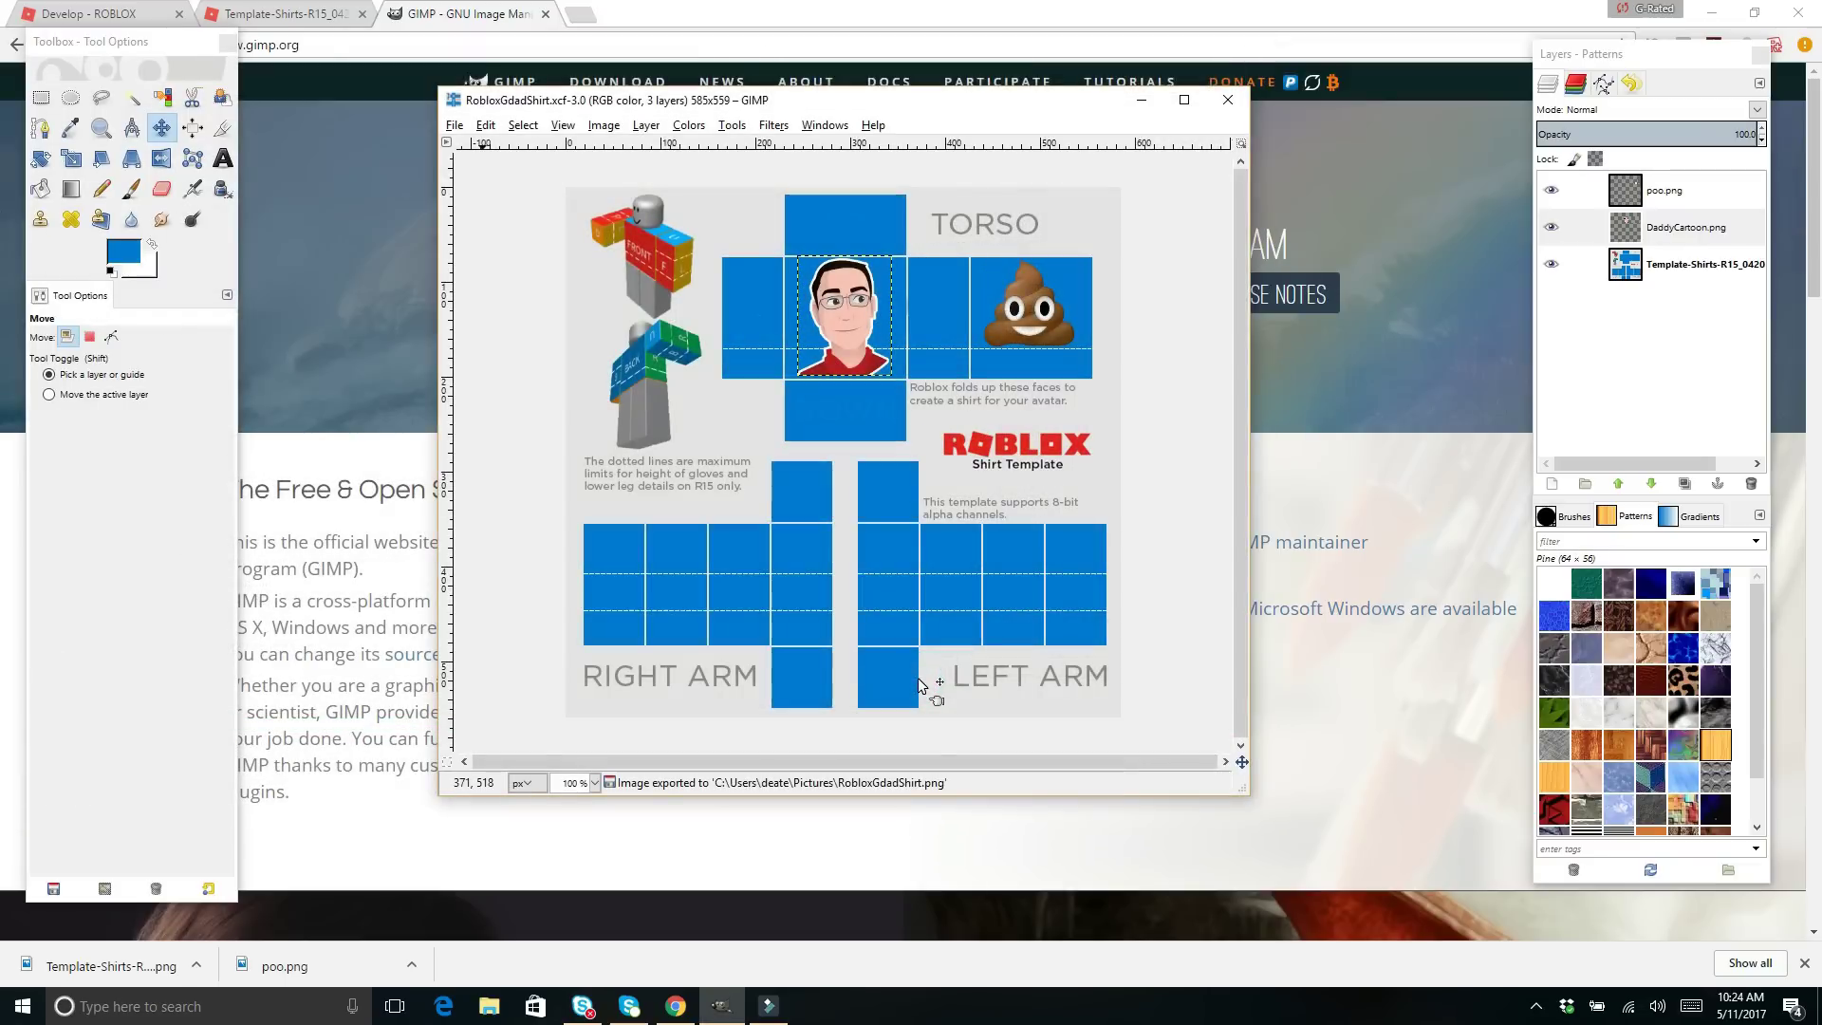
pyautogui.click(1228, 101)
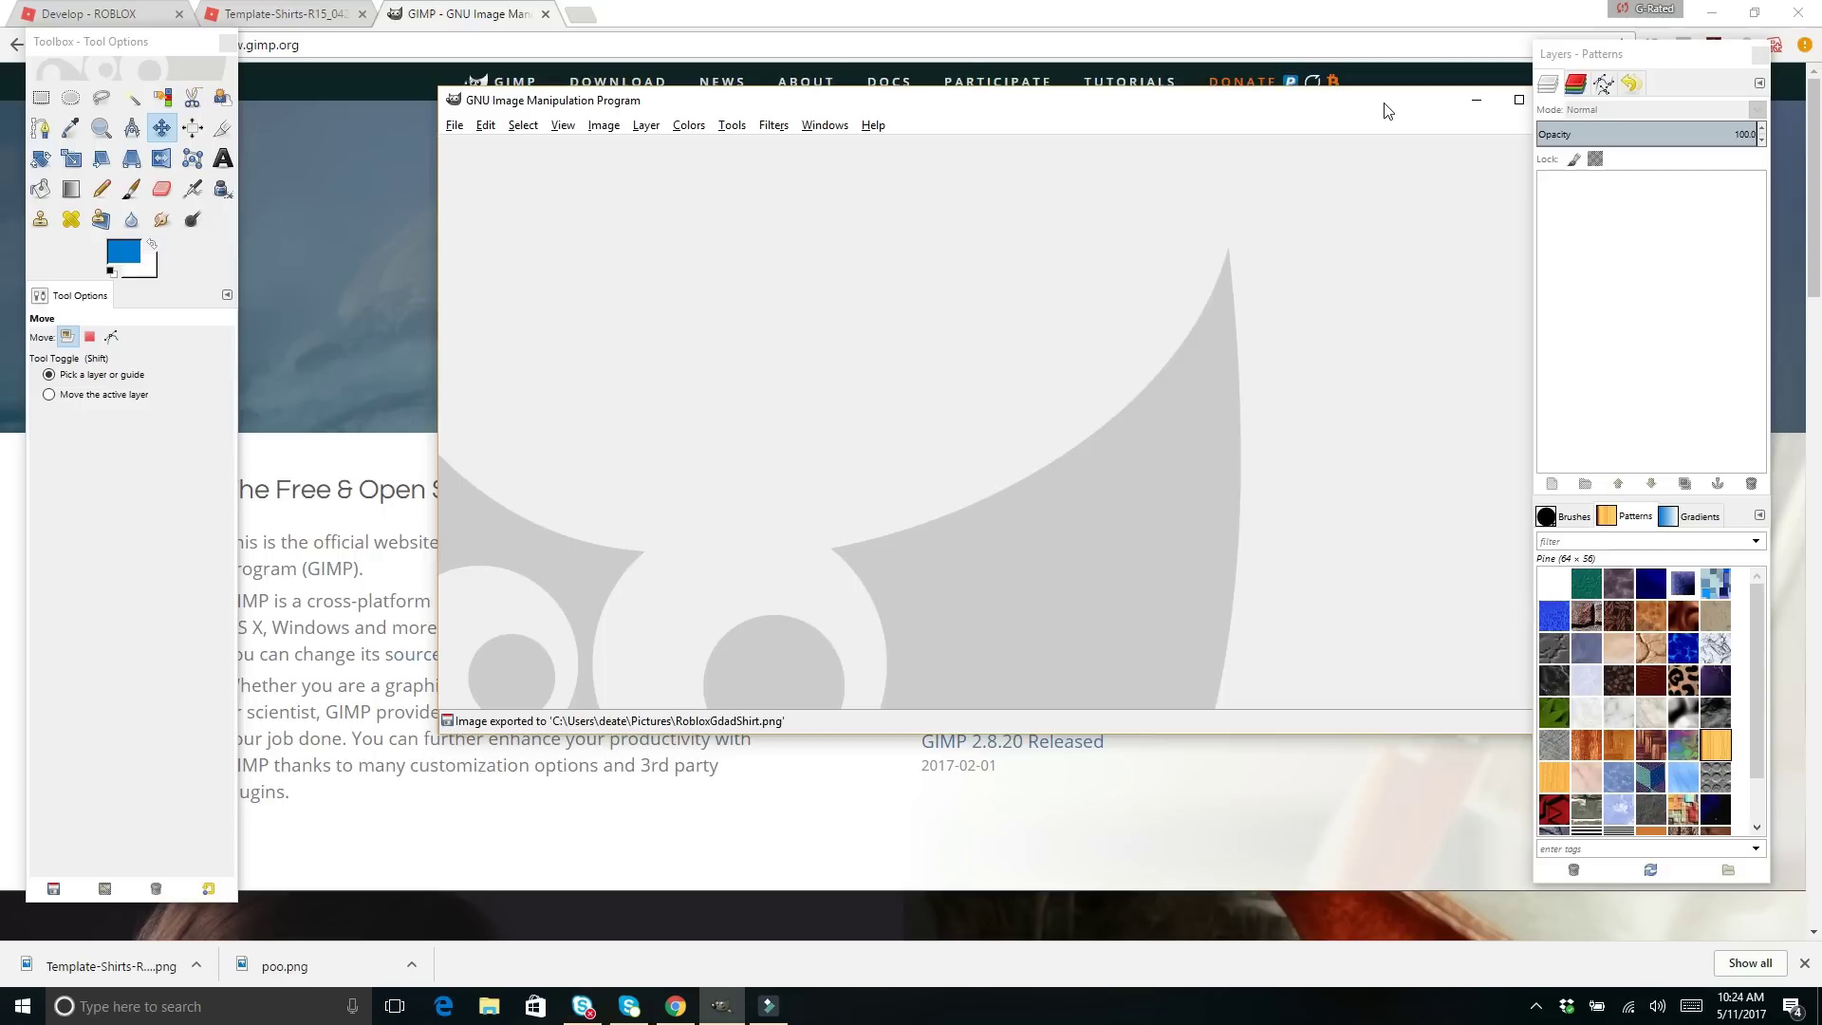
pyautogui.moveTo(1386, 102); pyautogui.dragTo(1272, 108)
# - Close GIMP, upload RobloxGdadShirt.png as a new Roblox shirt, and view its catalog page
pyautogui.click(1449, 104)
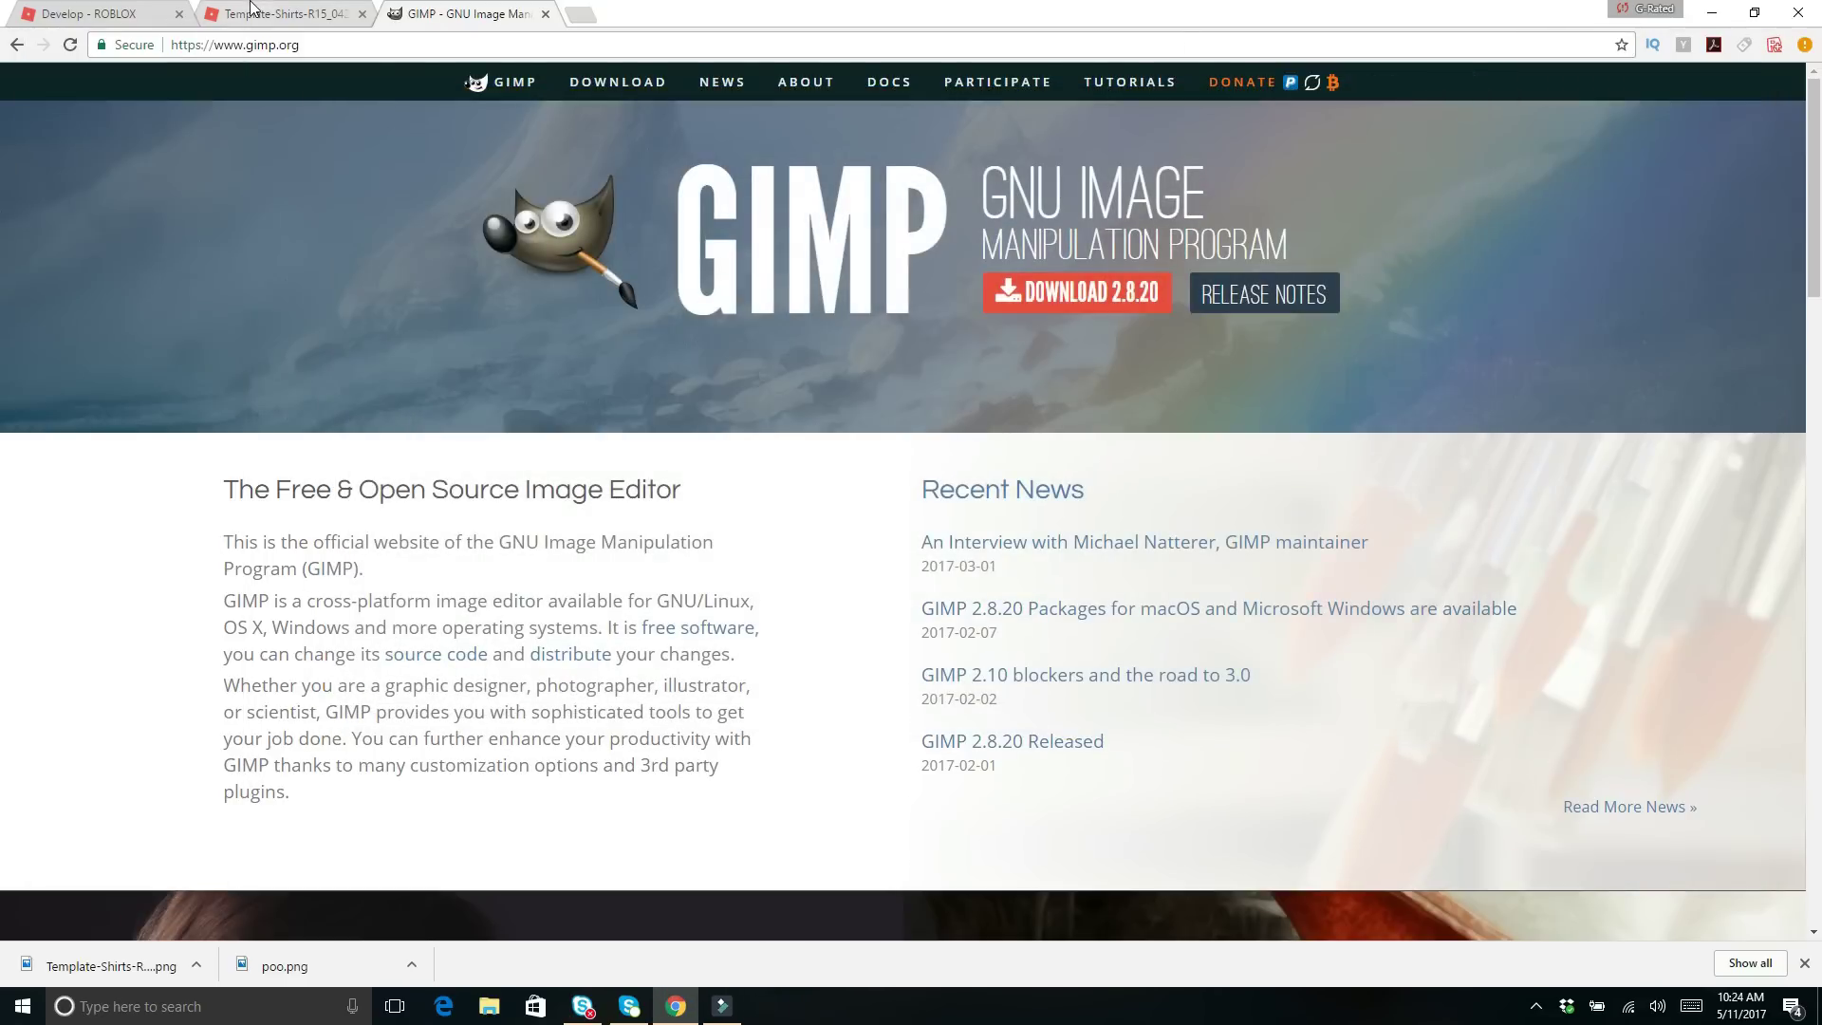
pyautogui.click(59, 17)
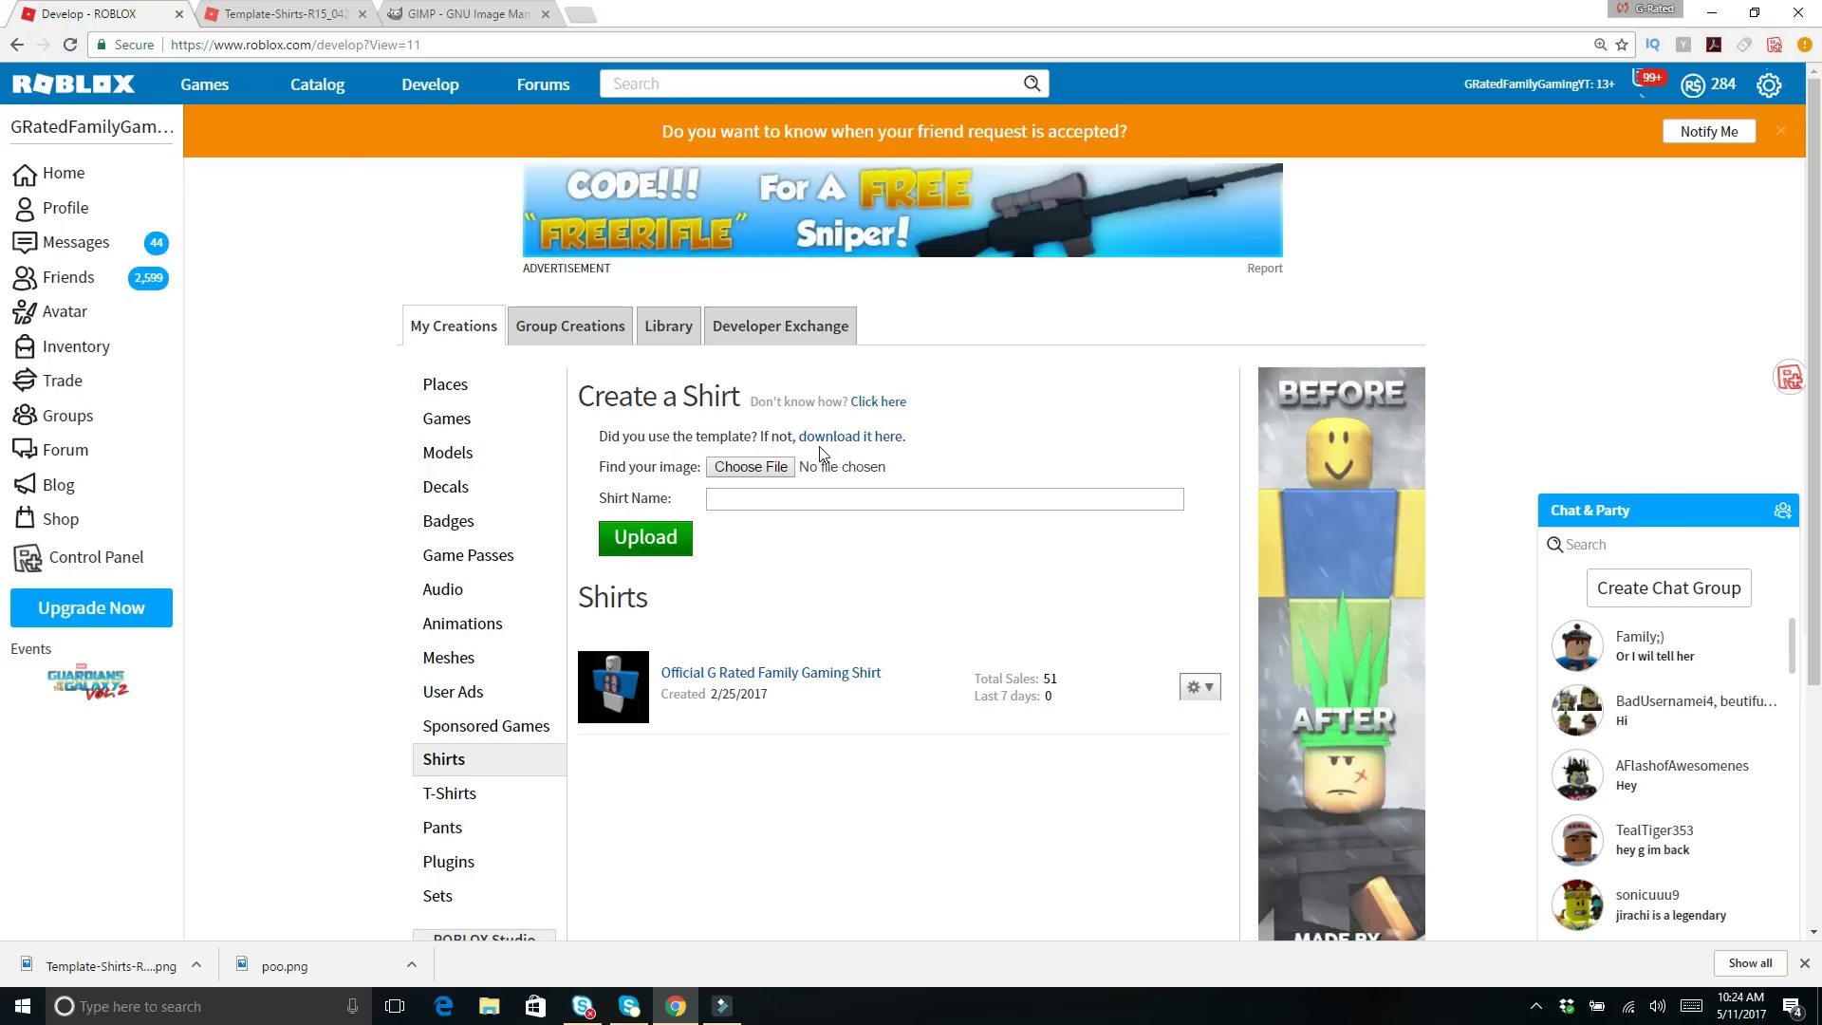
pyautogui.click(751, 467)
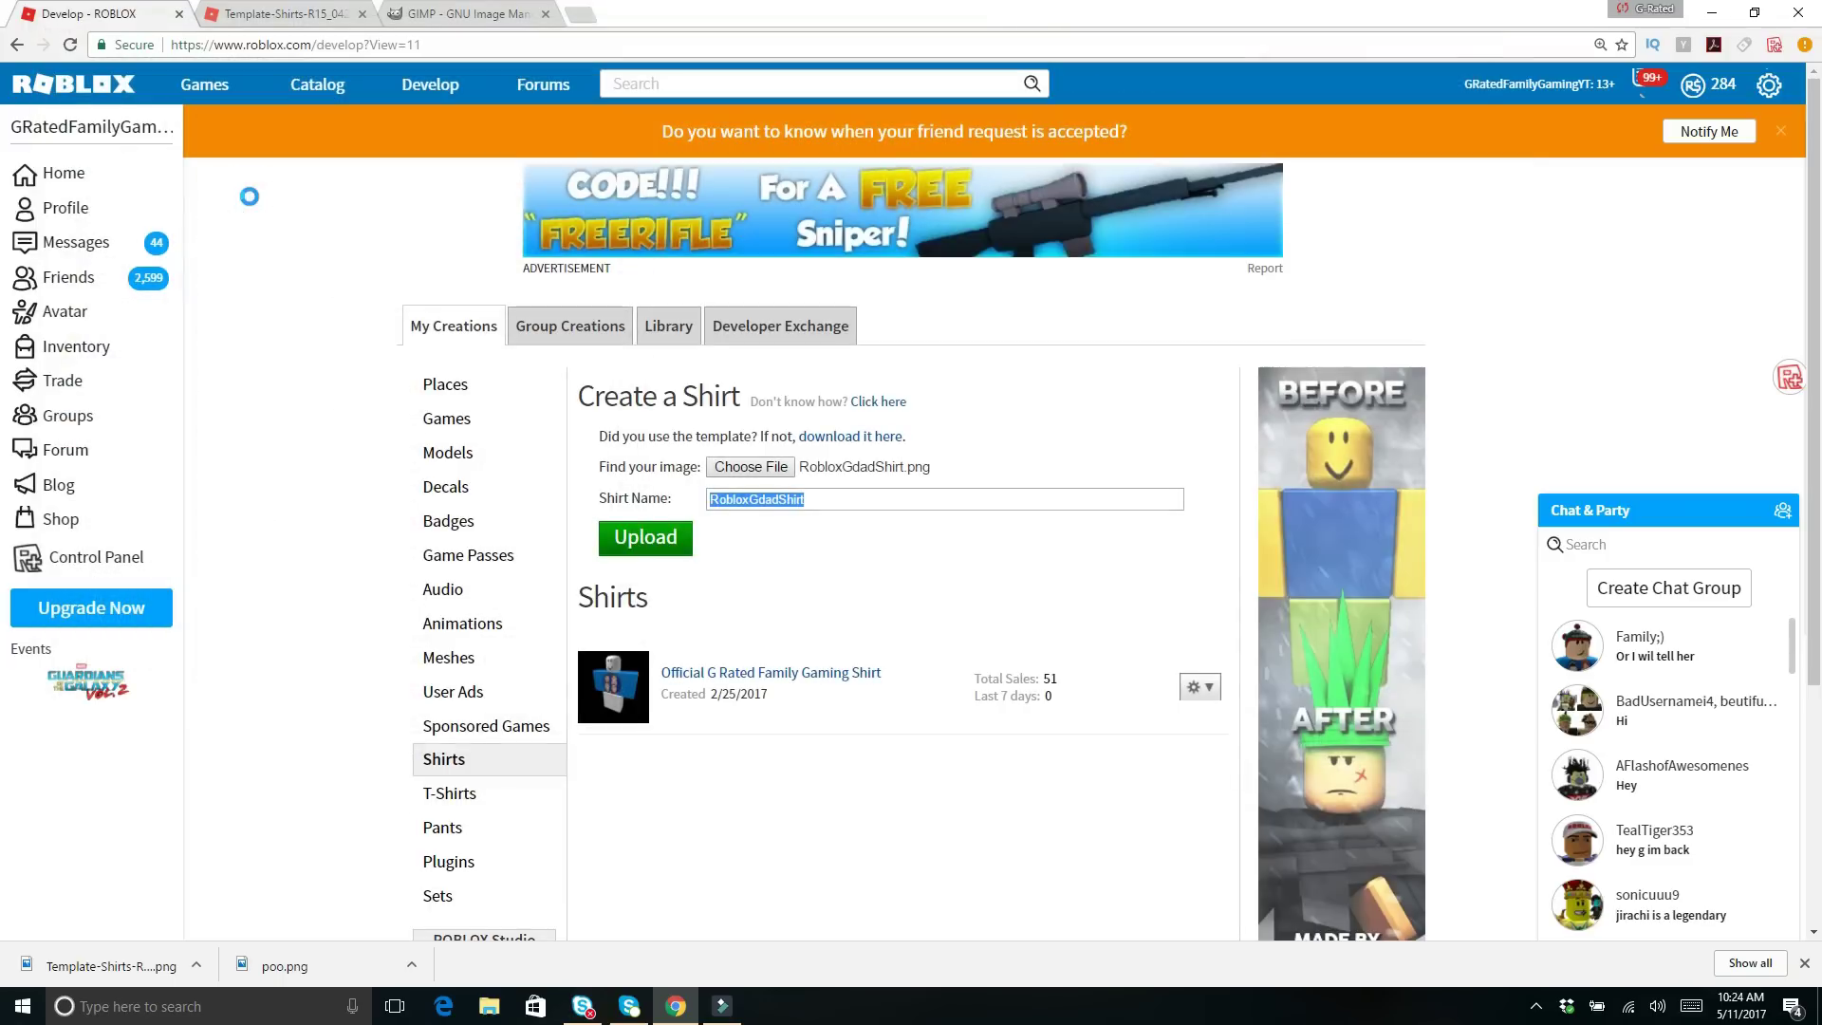
pyautogui.click(661, 550)
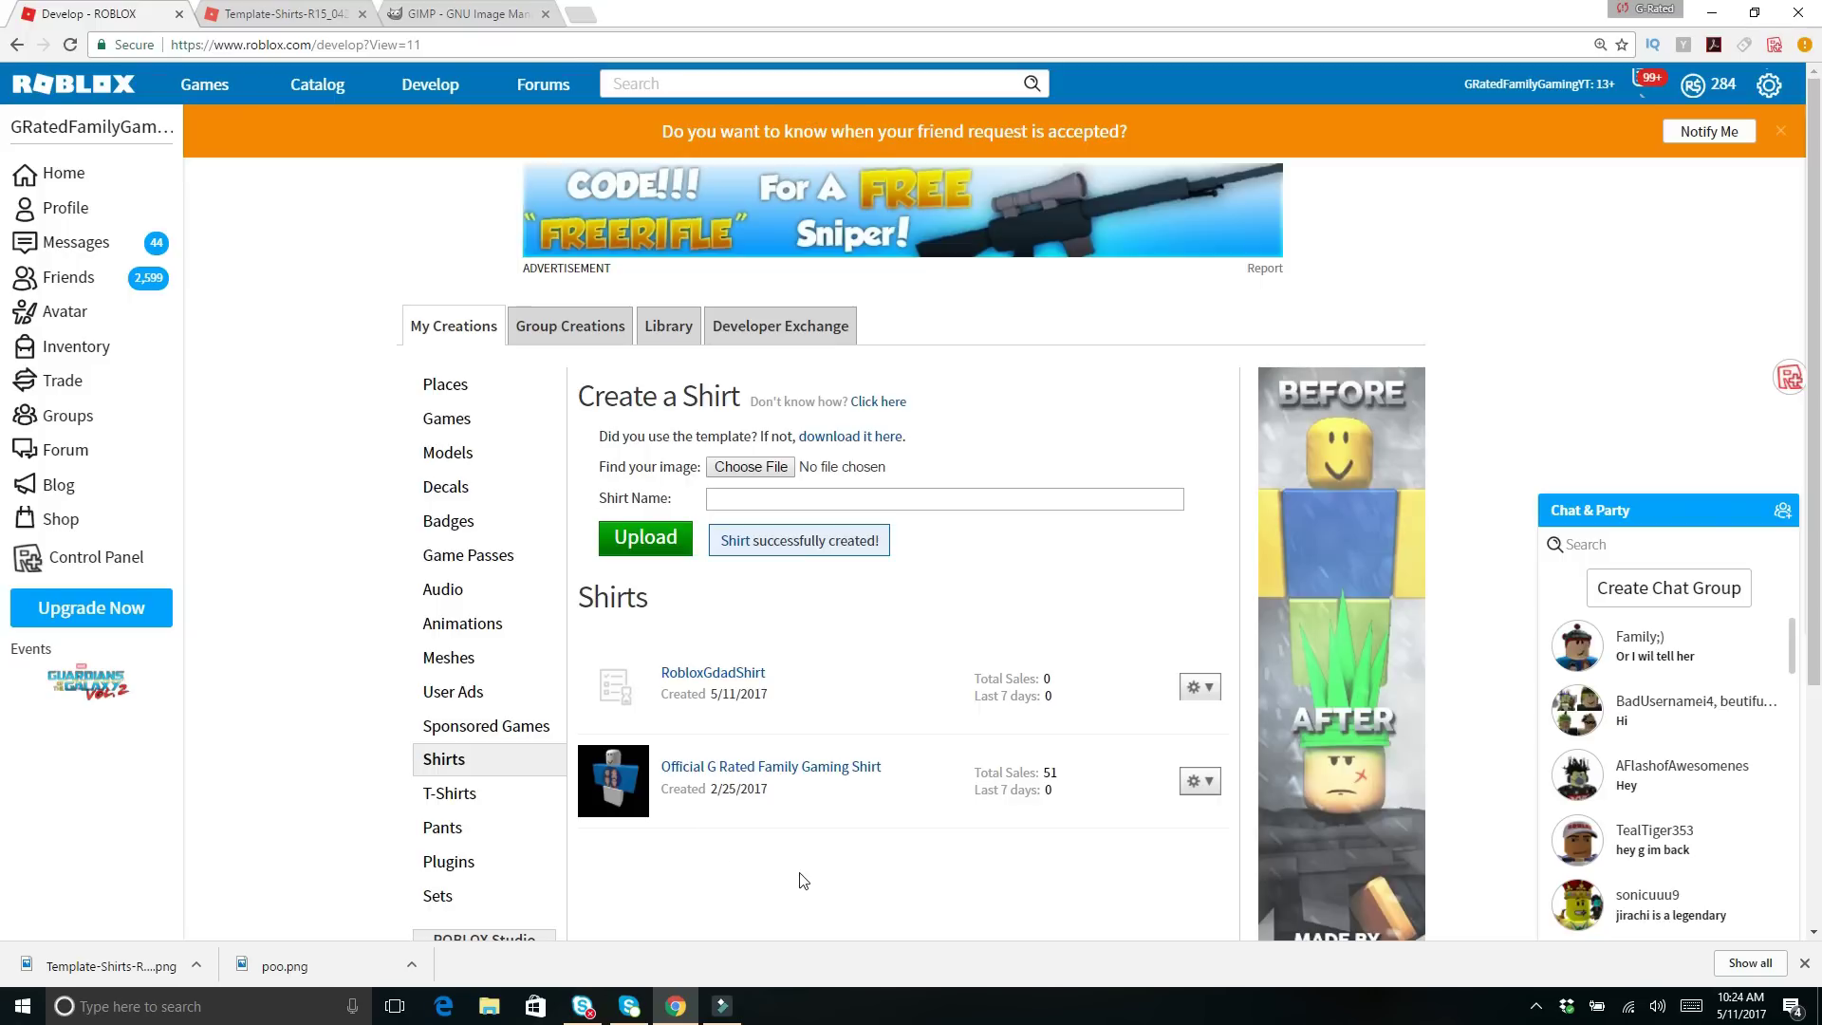
pyautogui.click(745, 674)
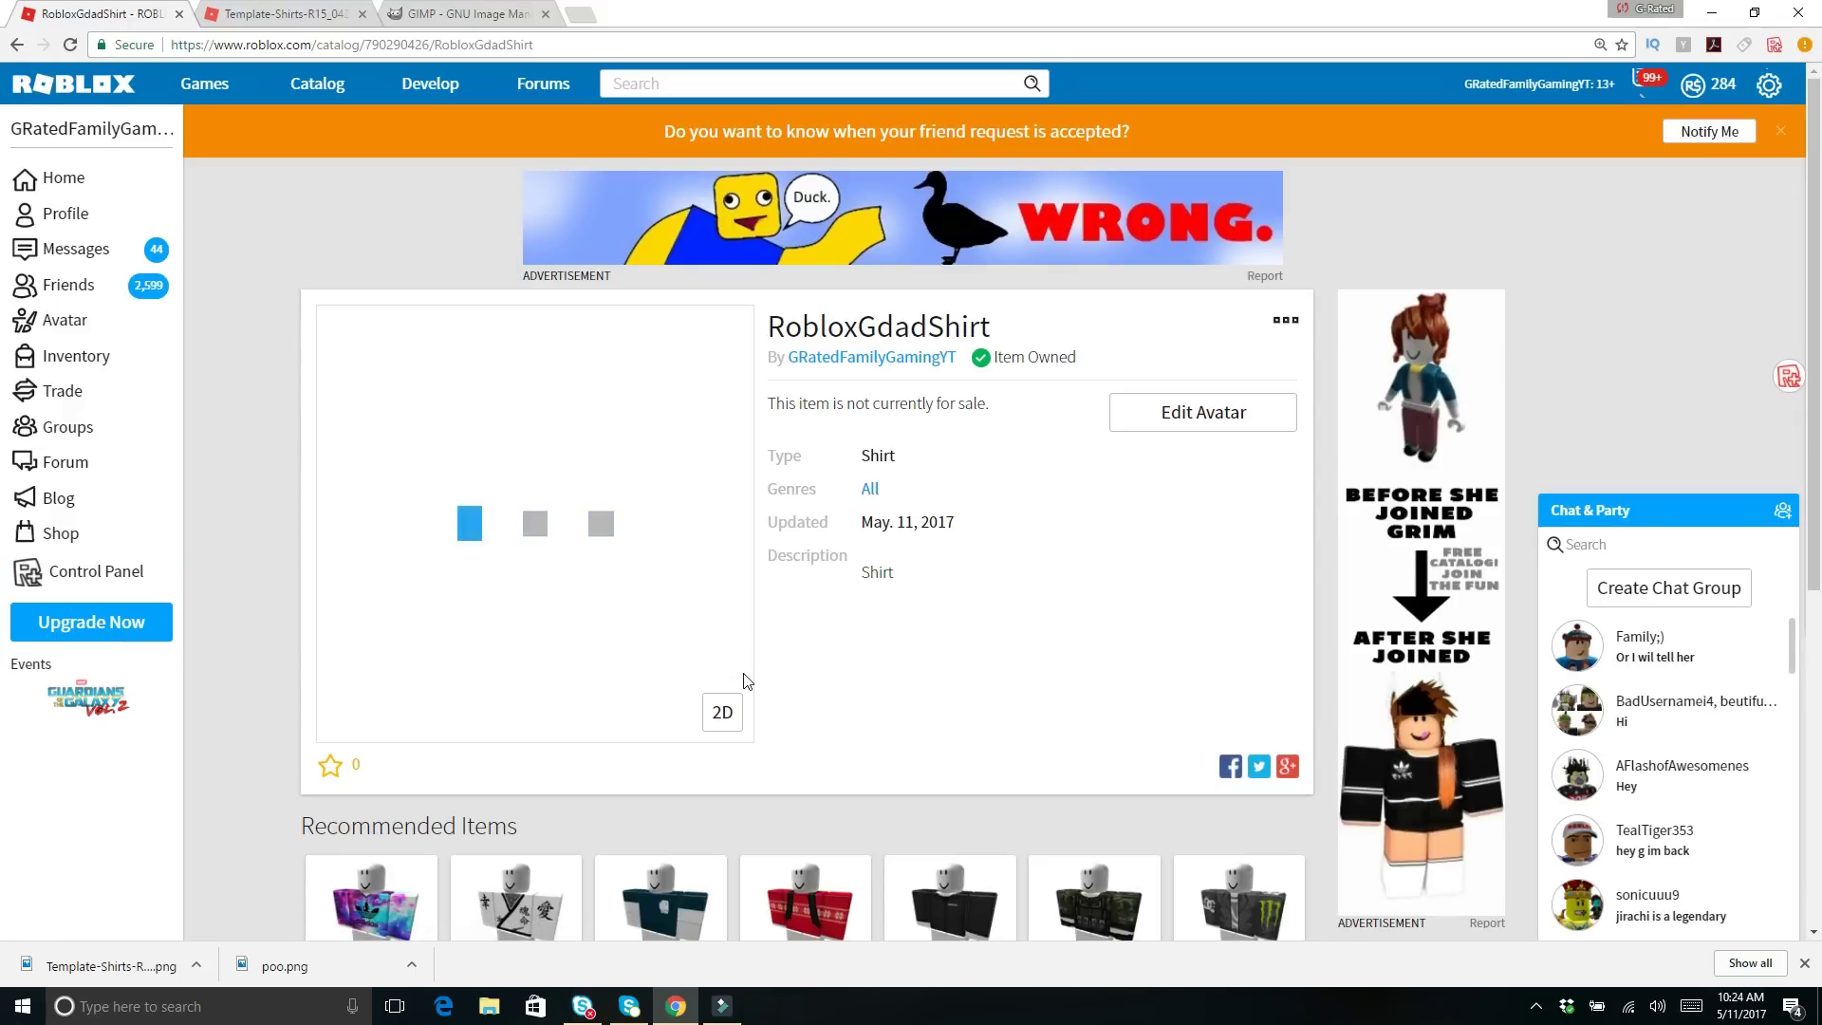
pyautogui.moveTo(745, 681); pyautogui.dragTo(540, 503)
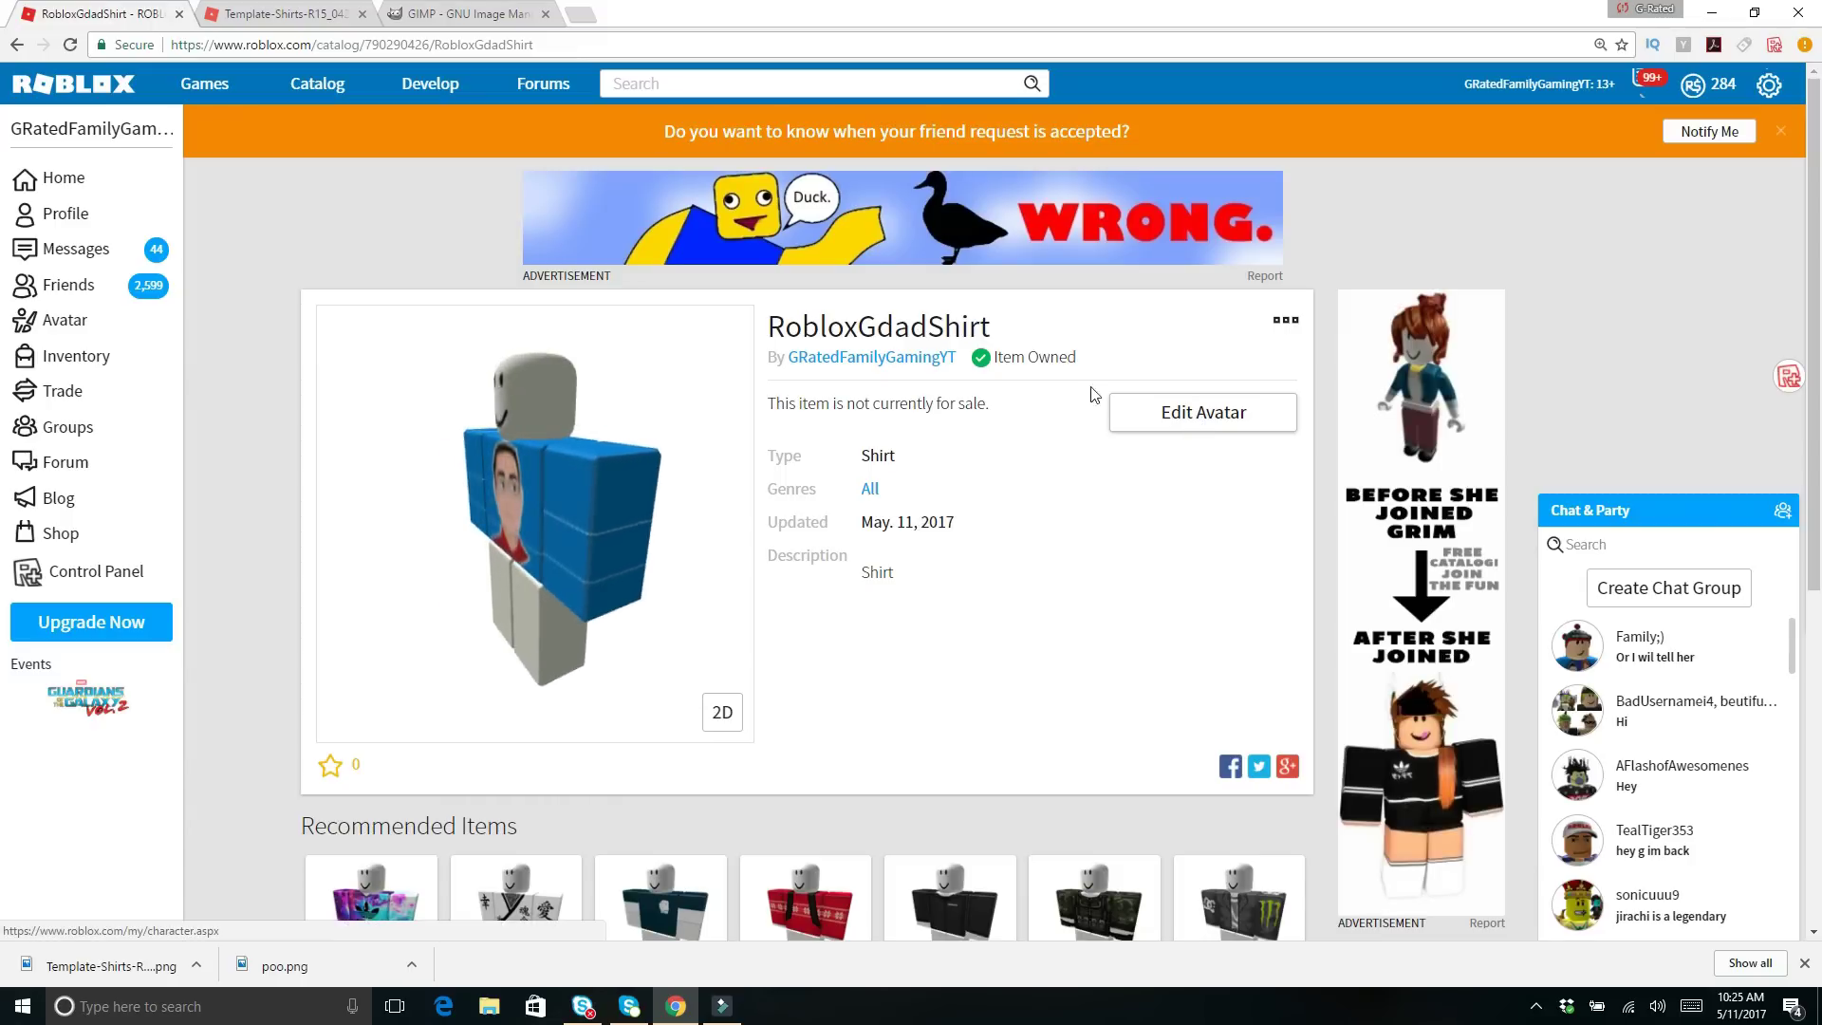
pyautogui.click(15, 45)
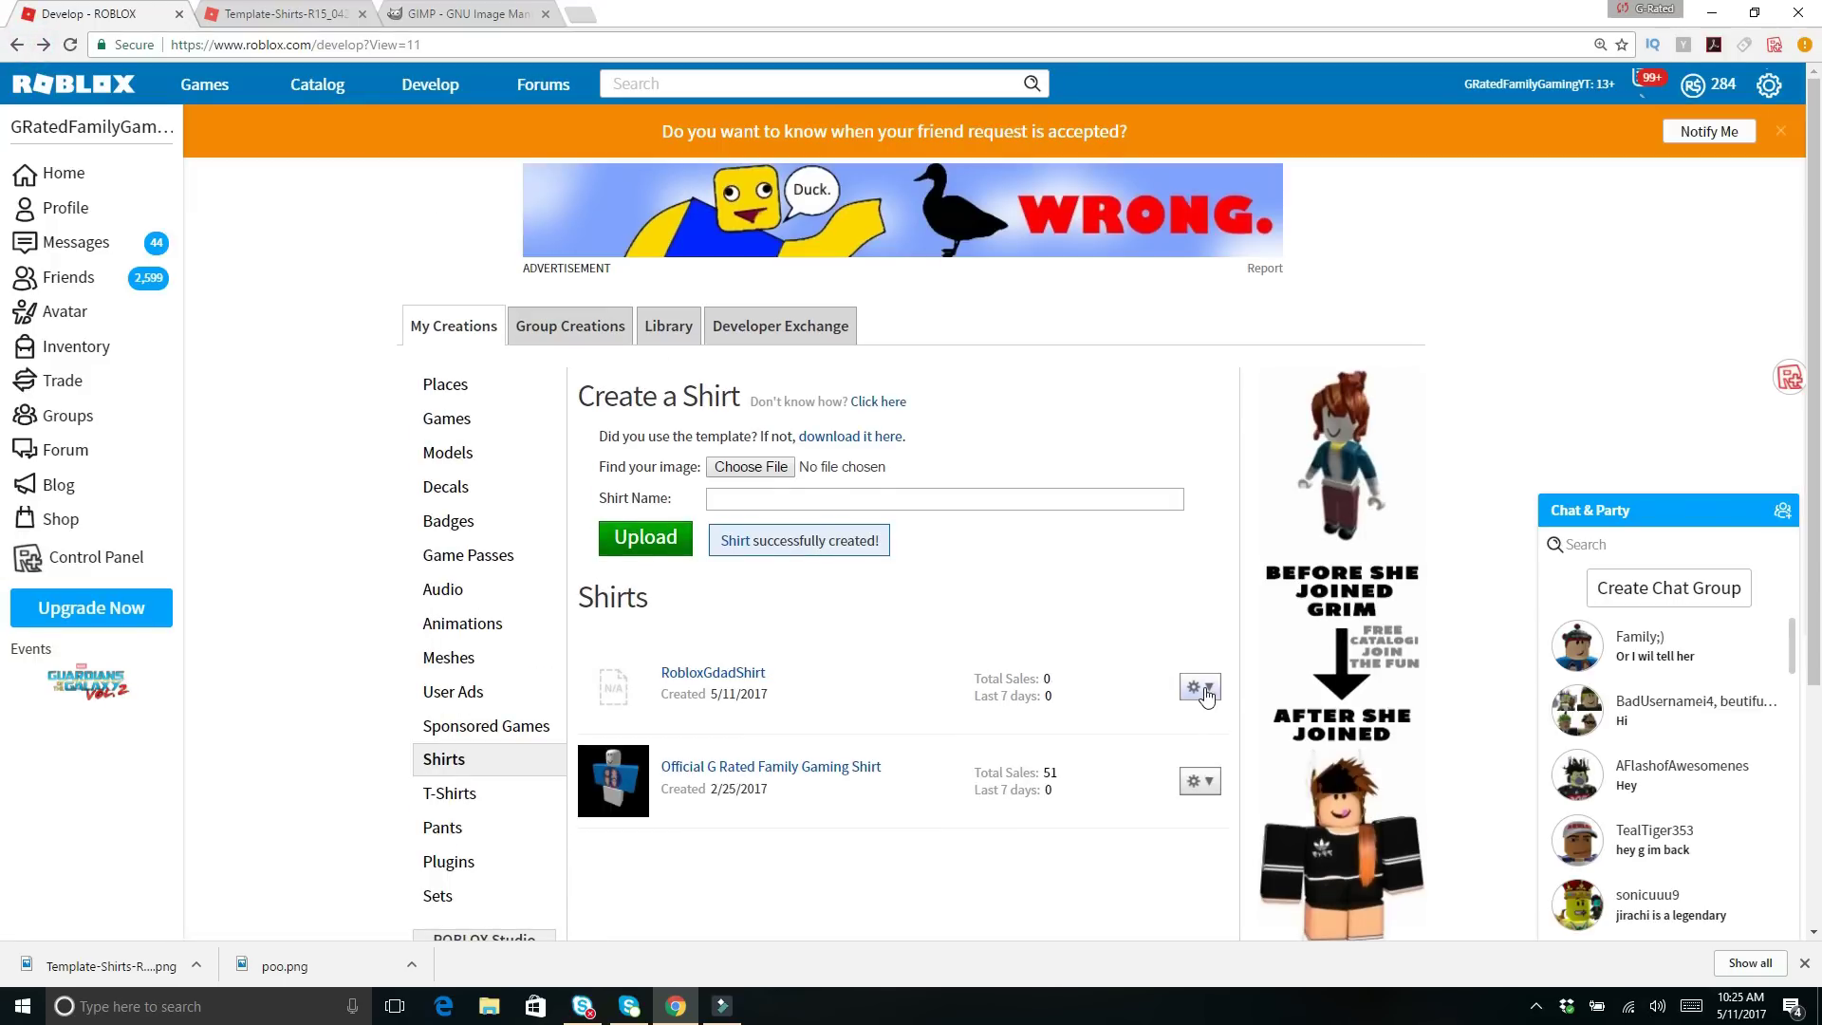
# - In RobloxGdadShirt's Configure page, enable Sell this Item at R$ 5 and save
pyautogui.click(1202, 691)
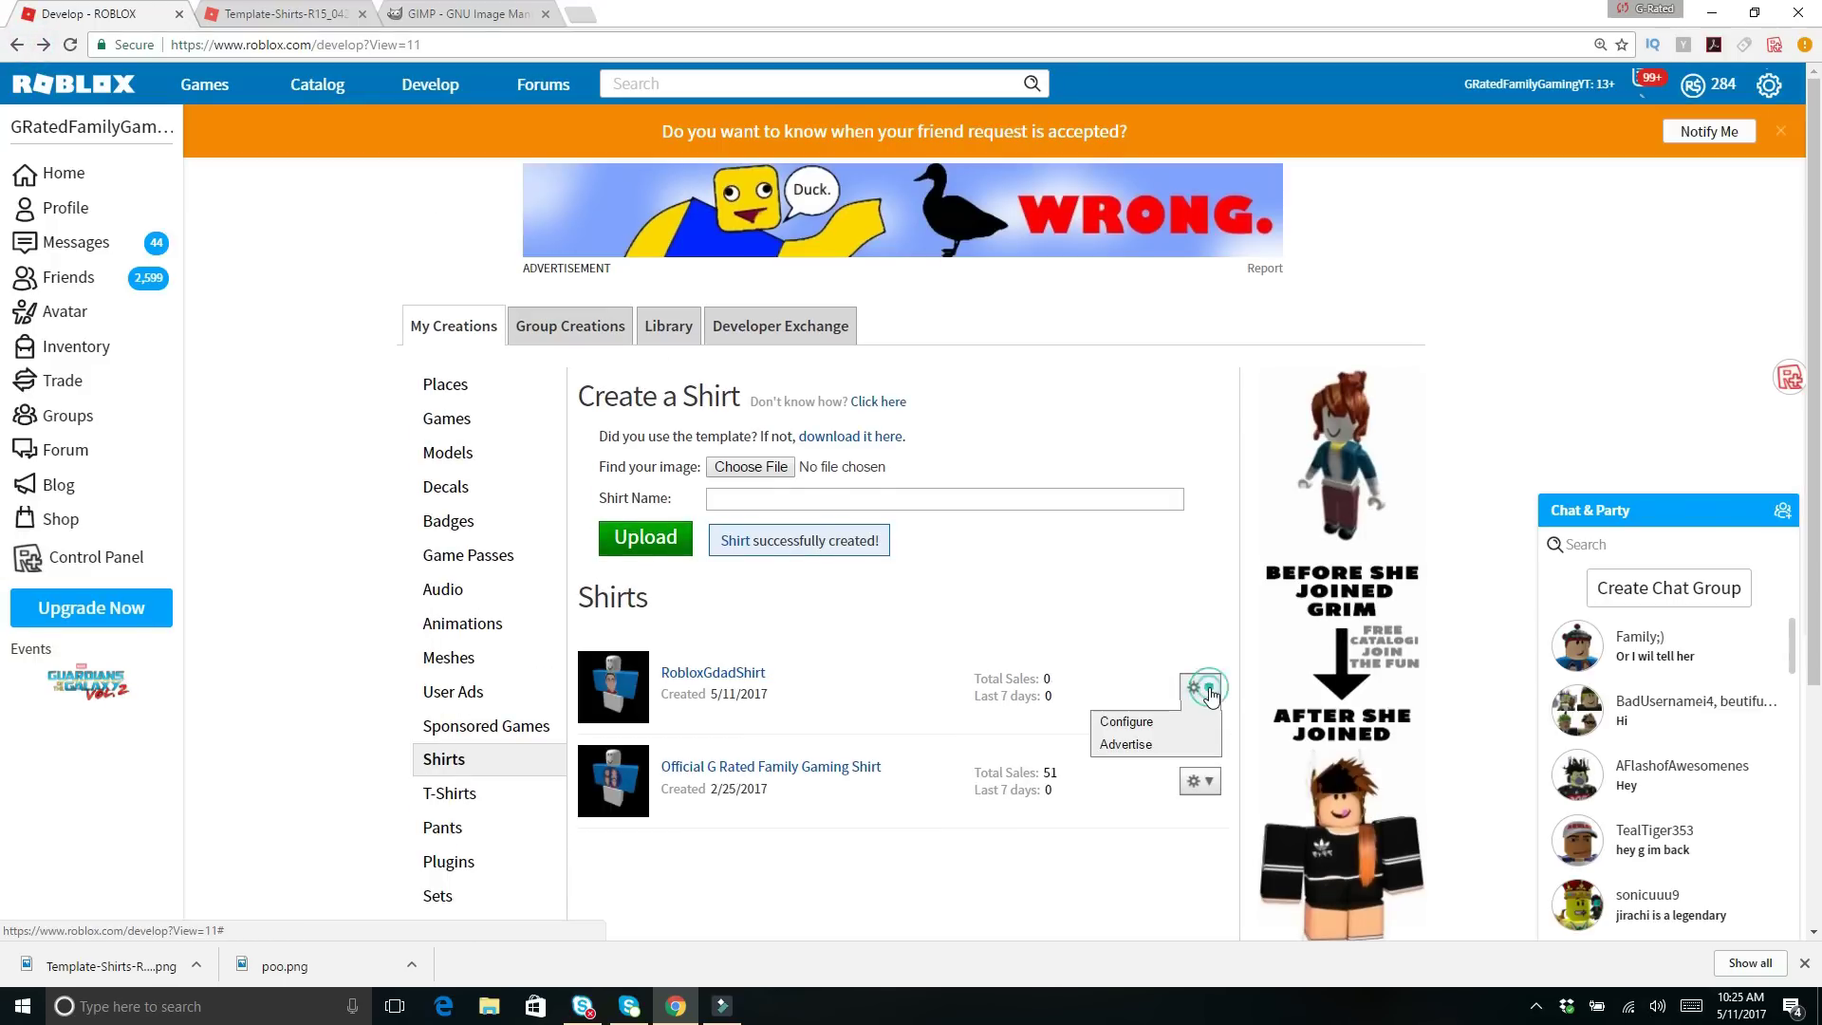
pyautogui.click(1131, 726)
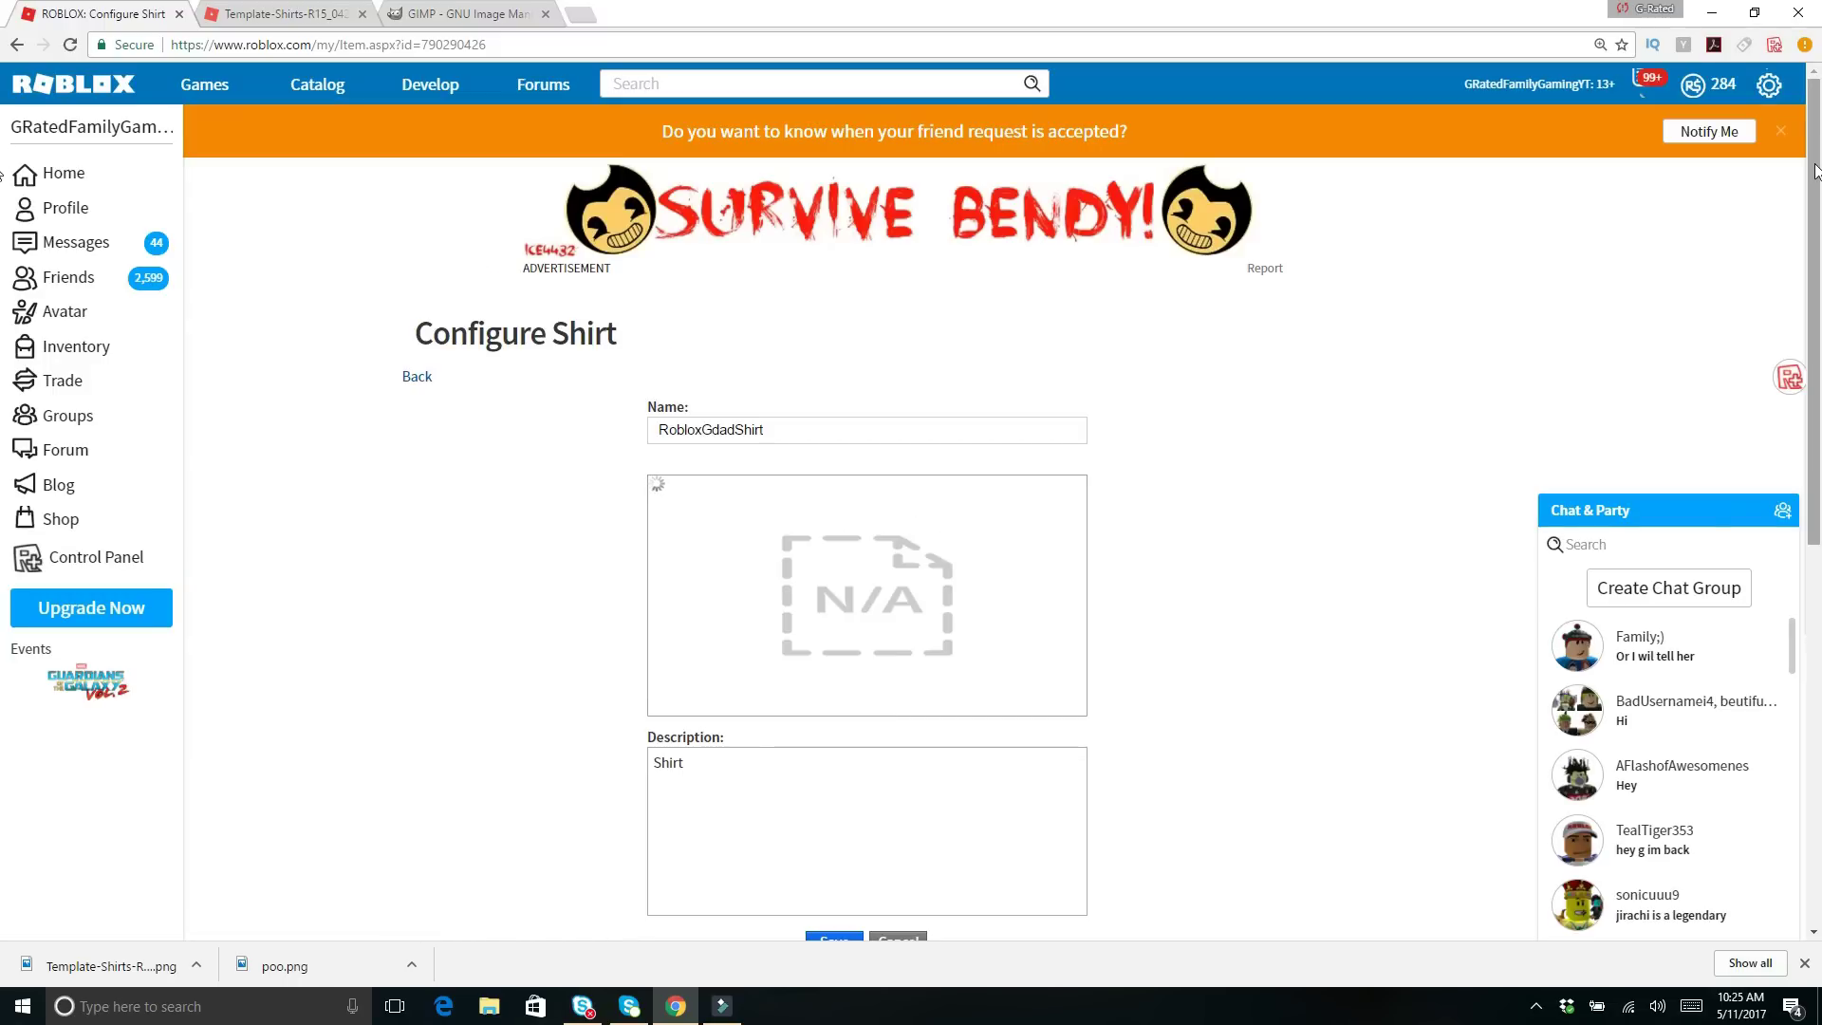
pyautogui.moveTo(1815, 171); pyautogui.dragTo(1819, 291)
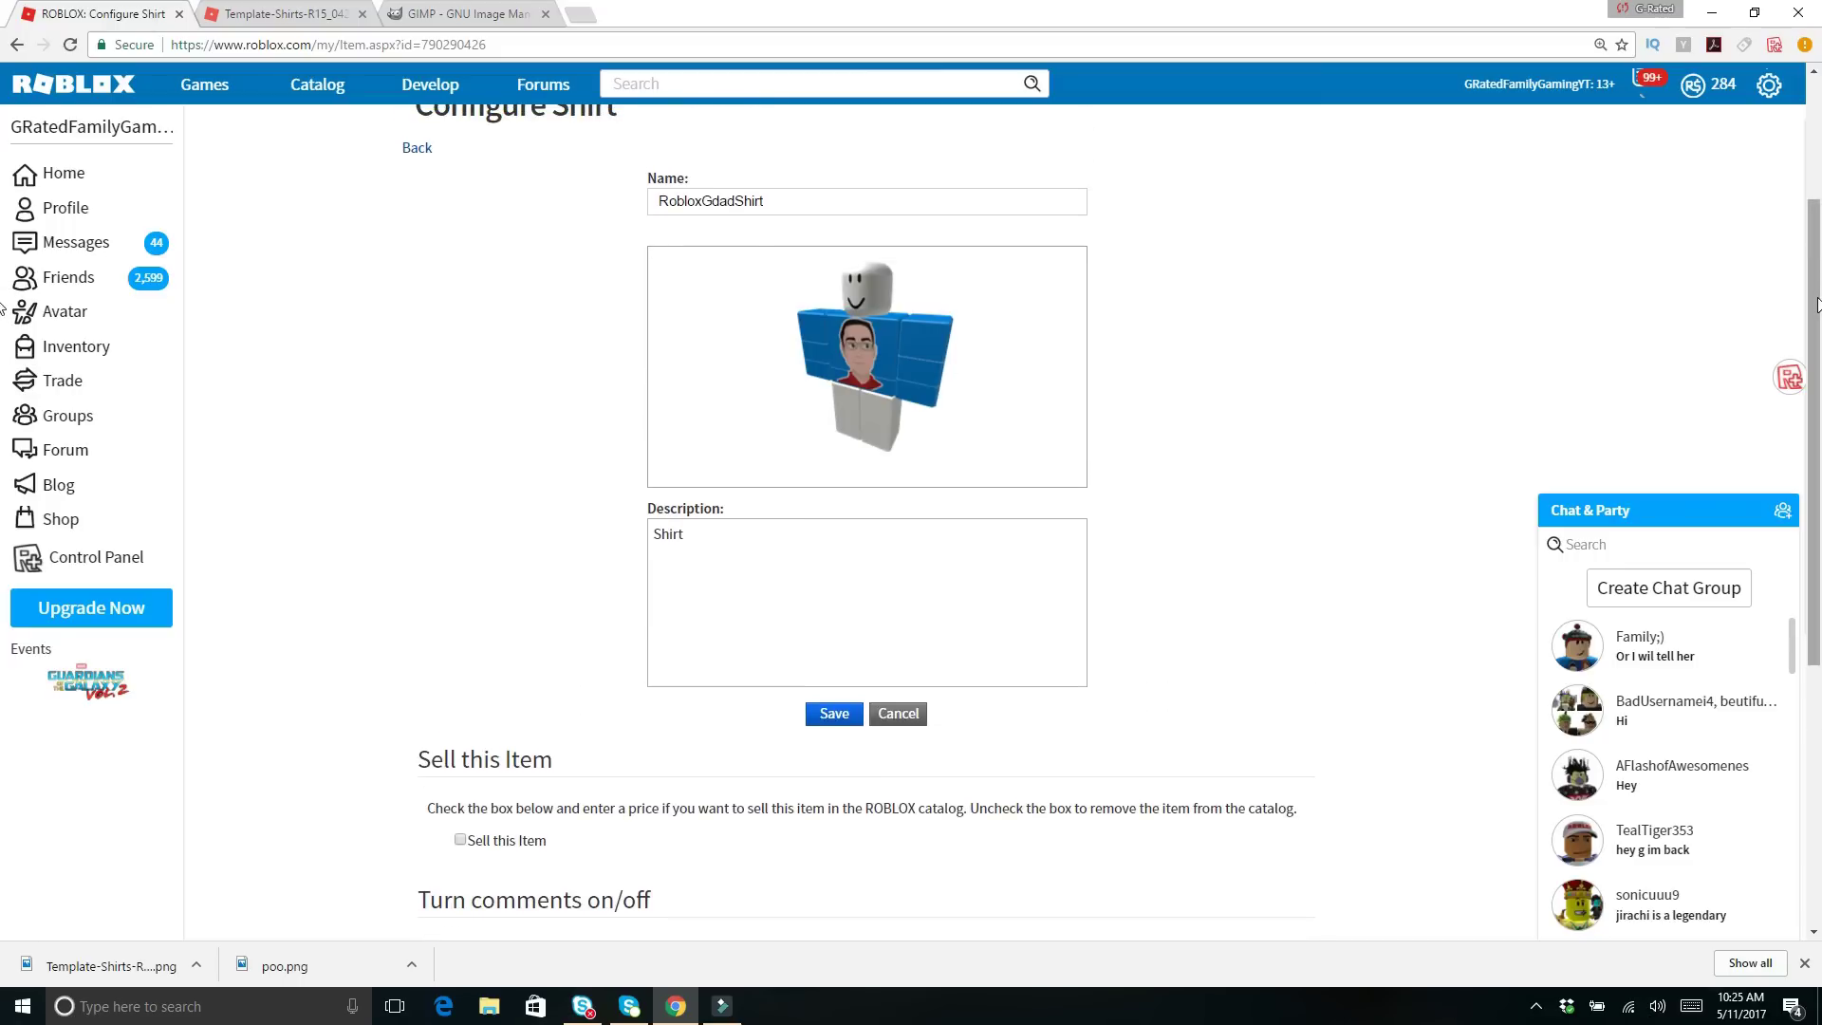
pyautogui.scroll(-5, 792, 397)
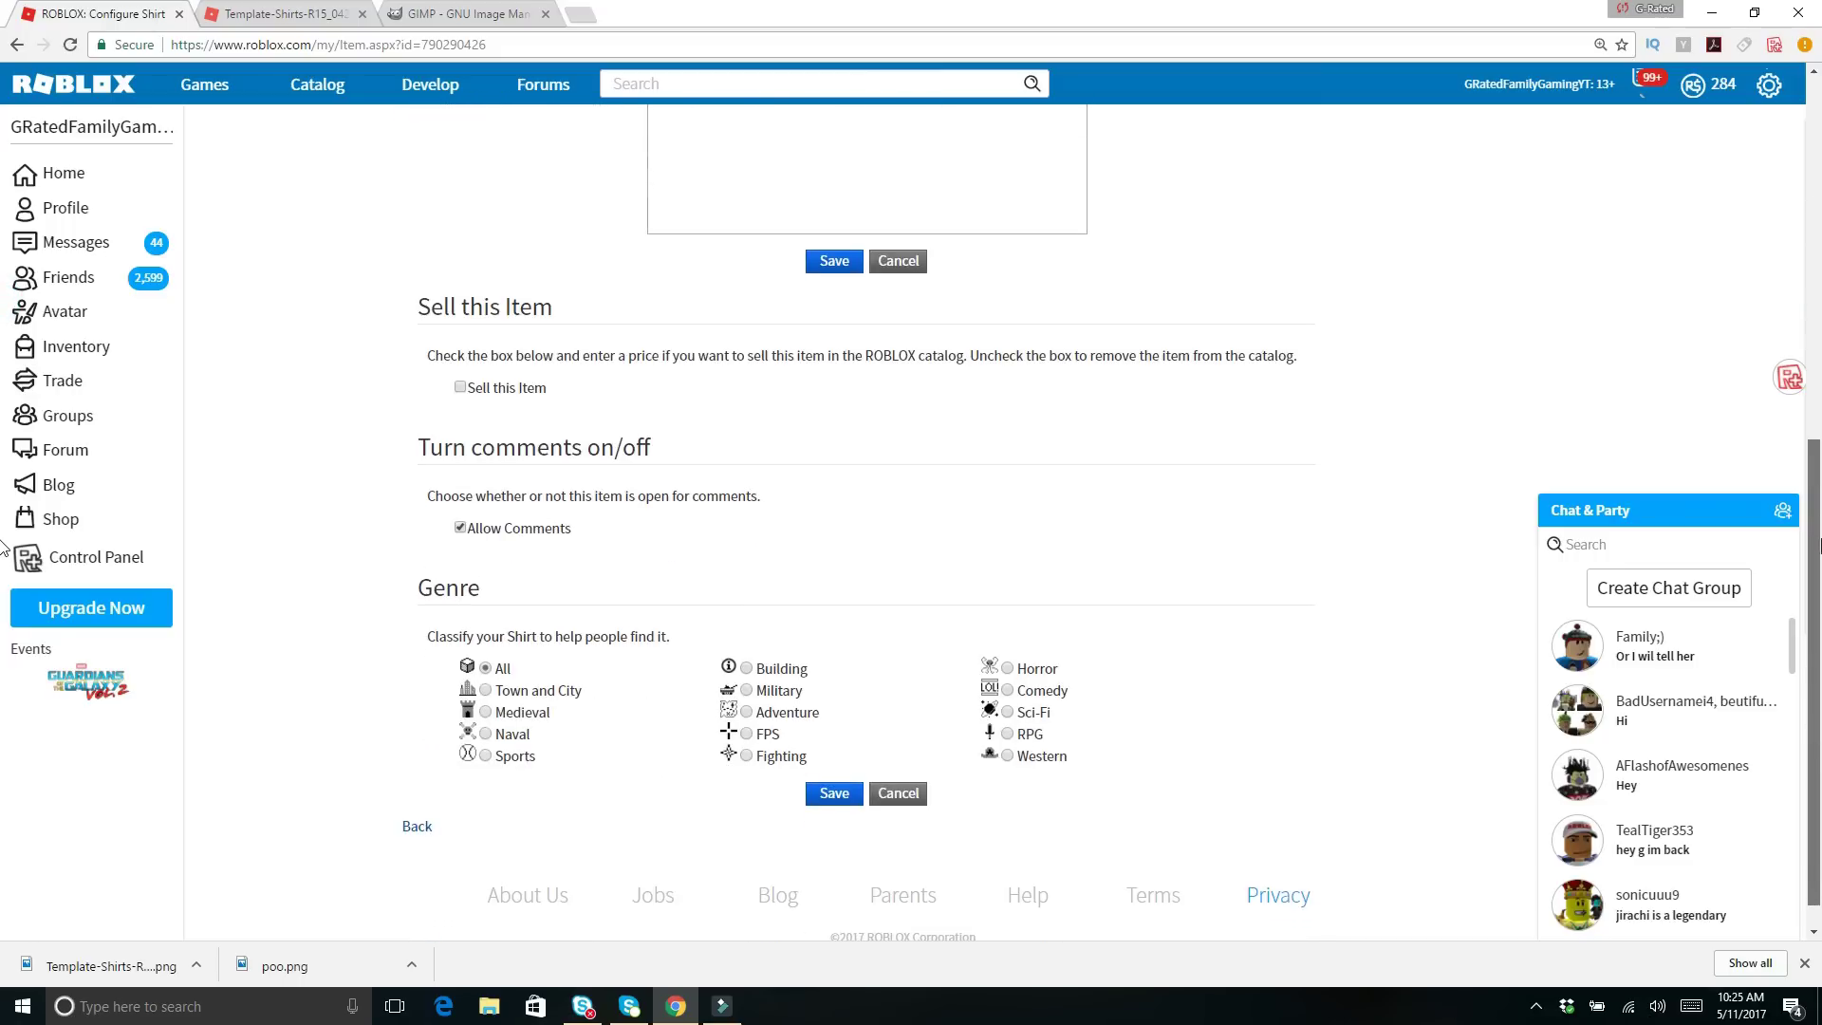
pyautogui.click(462, 389)
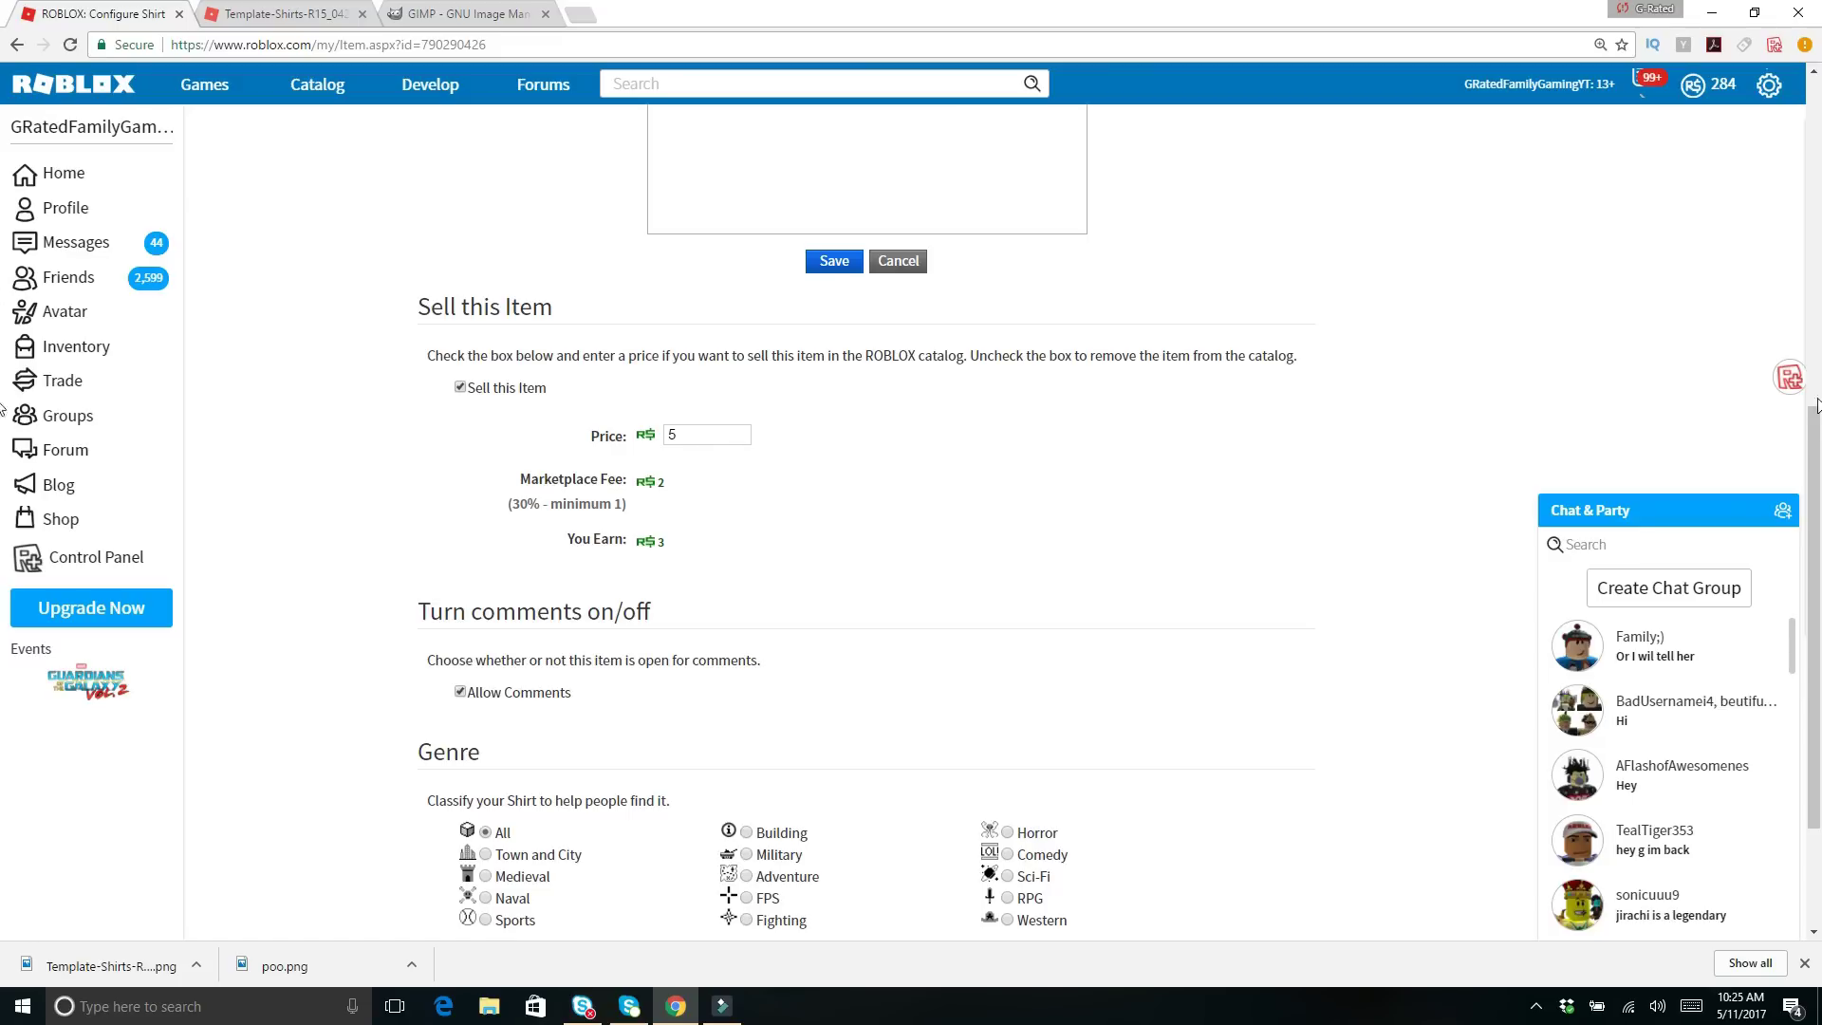
pyautogui.moveTo(1818, 405); pyautogui.dragTo(1818, 517)
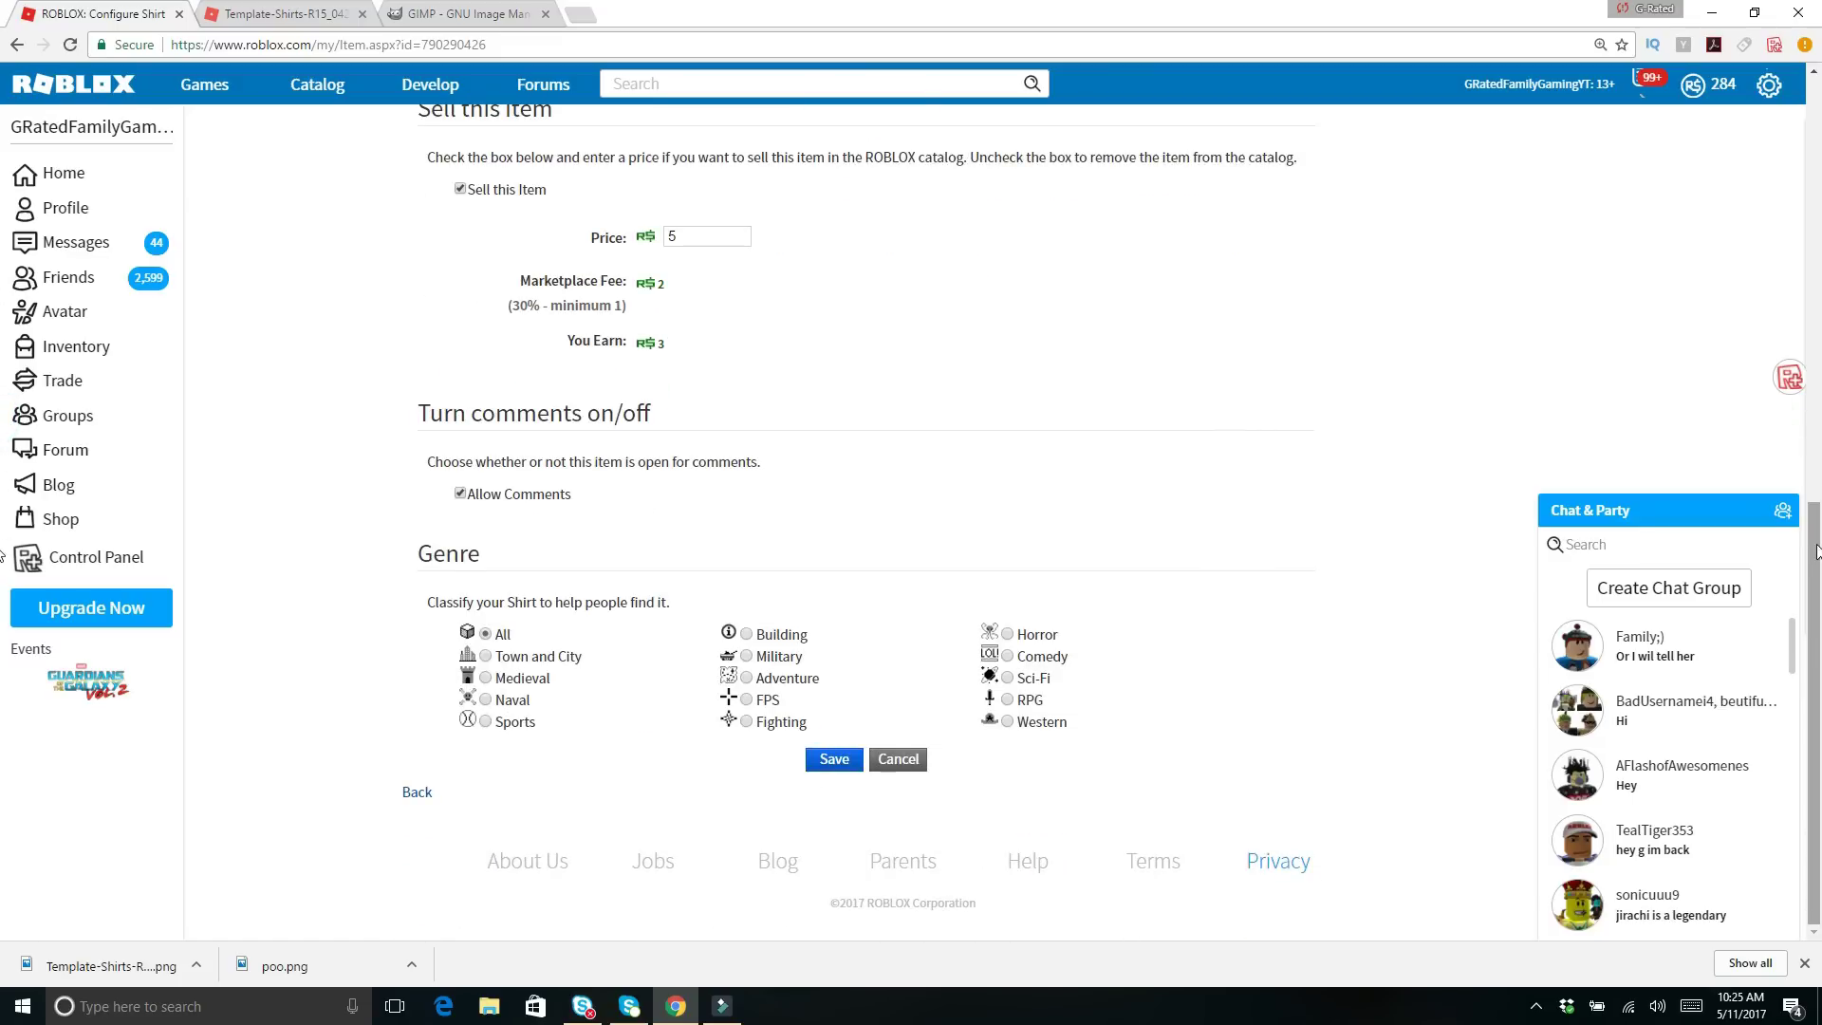
pyautogui.click(833, 761)
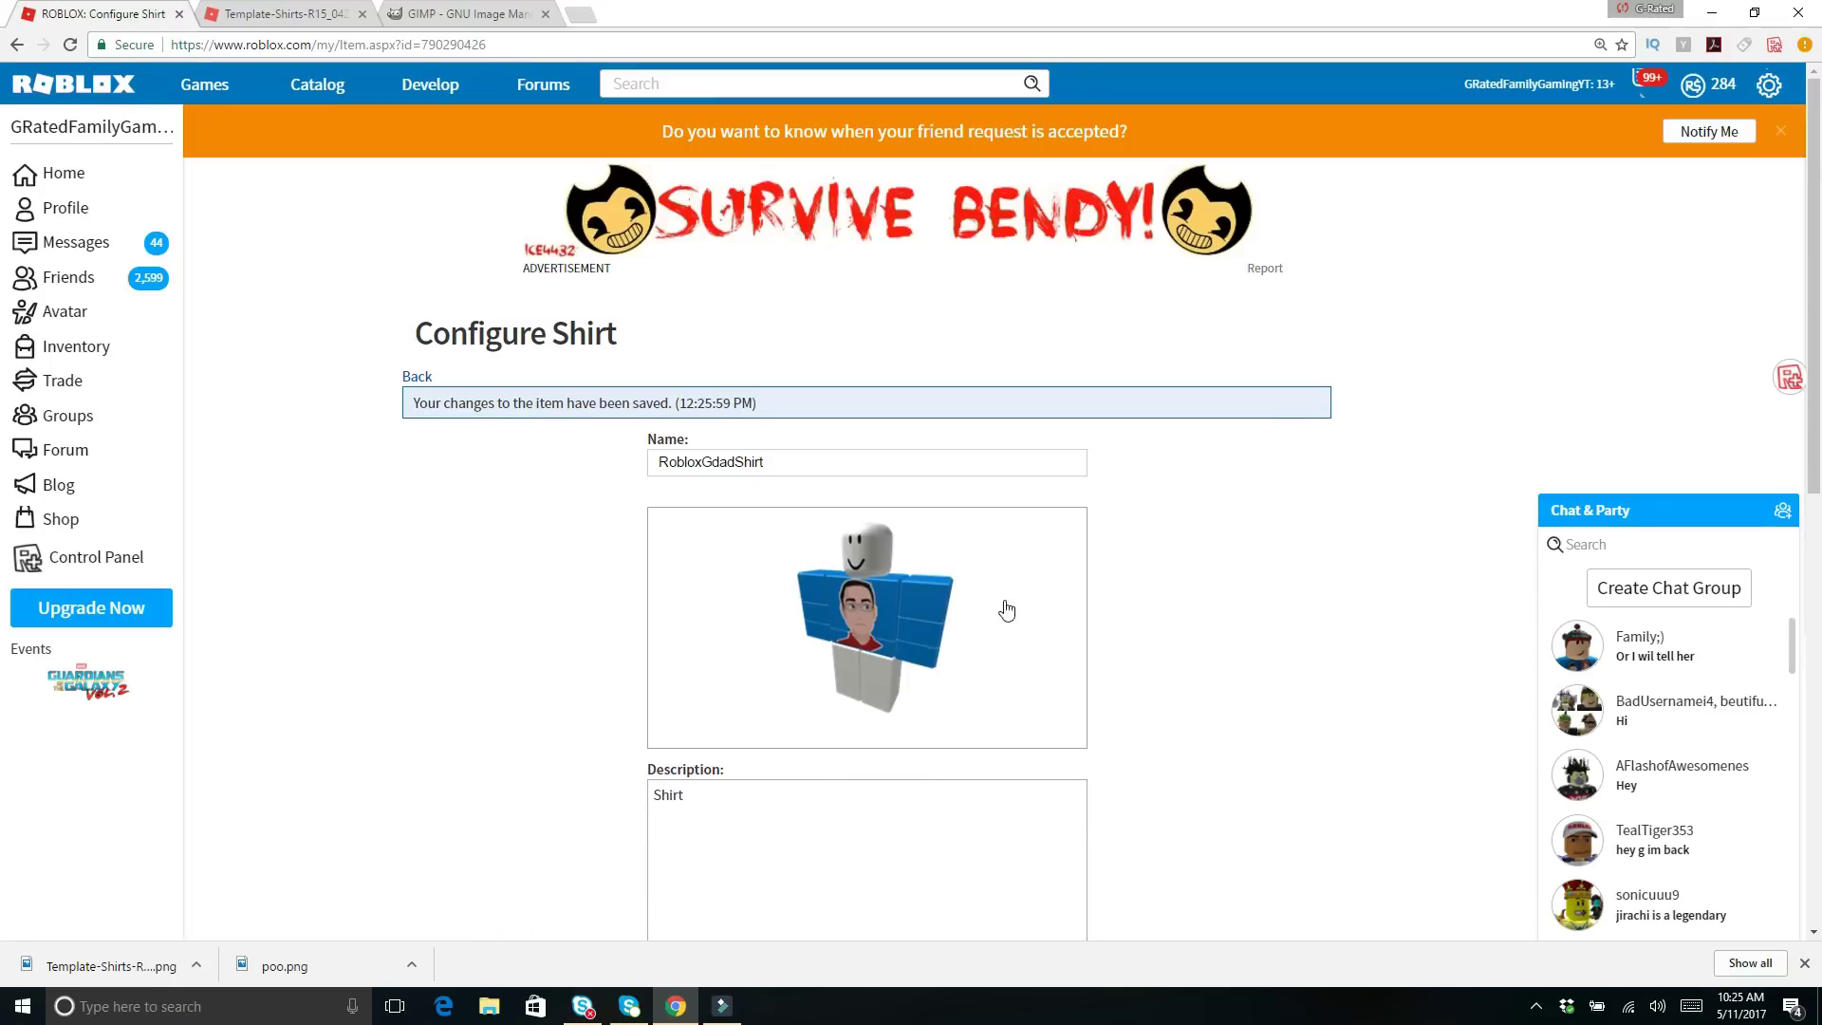
pyautogui.moveTo(1819, 169); pyautogui.dragTo(1819, 469)
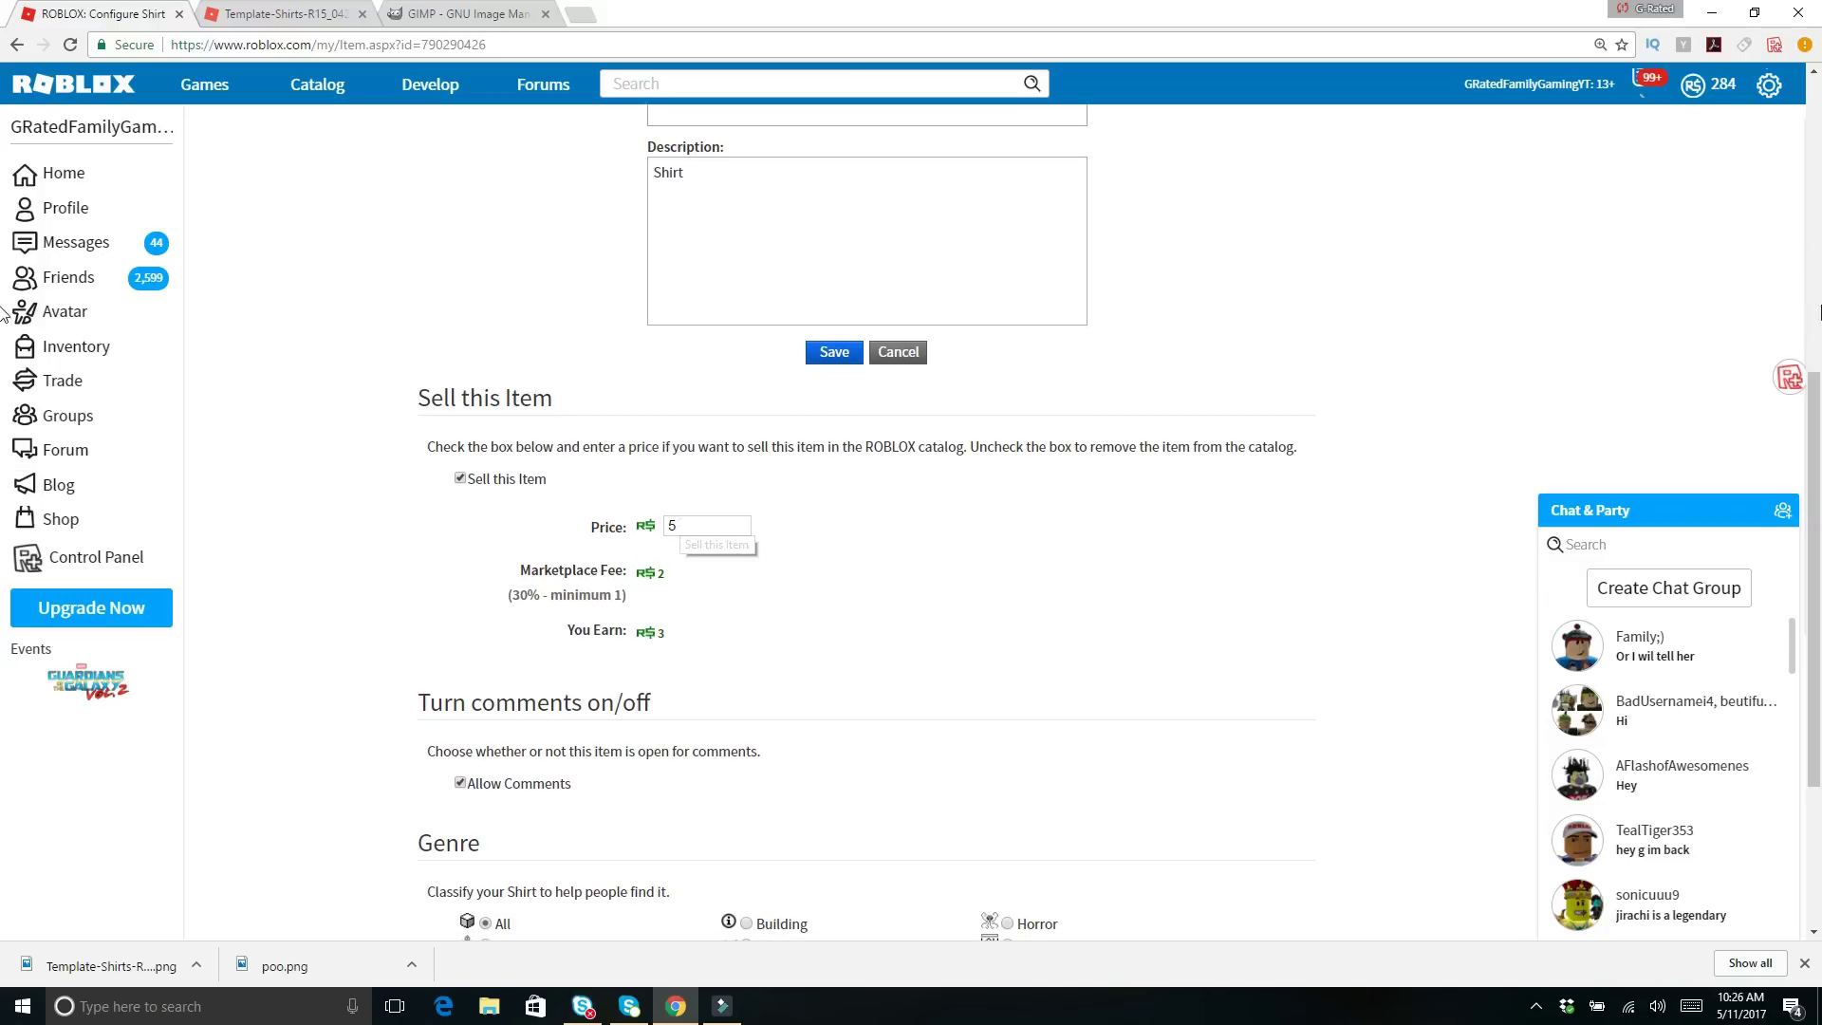
pyautogui.moveTo(1819, 415); pyautogui.dragTo(1819, 588)
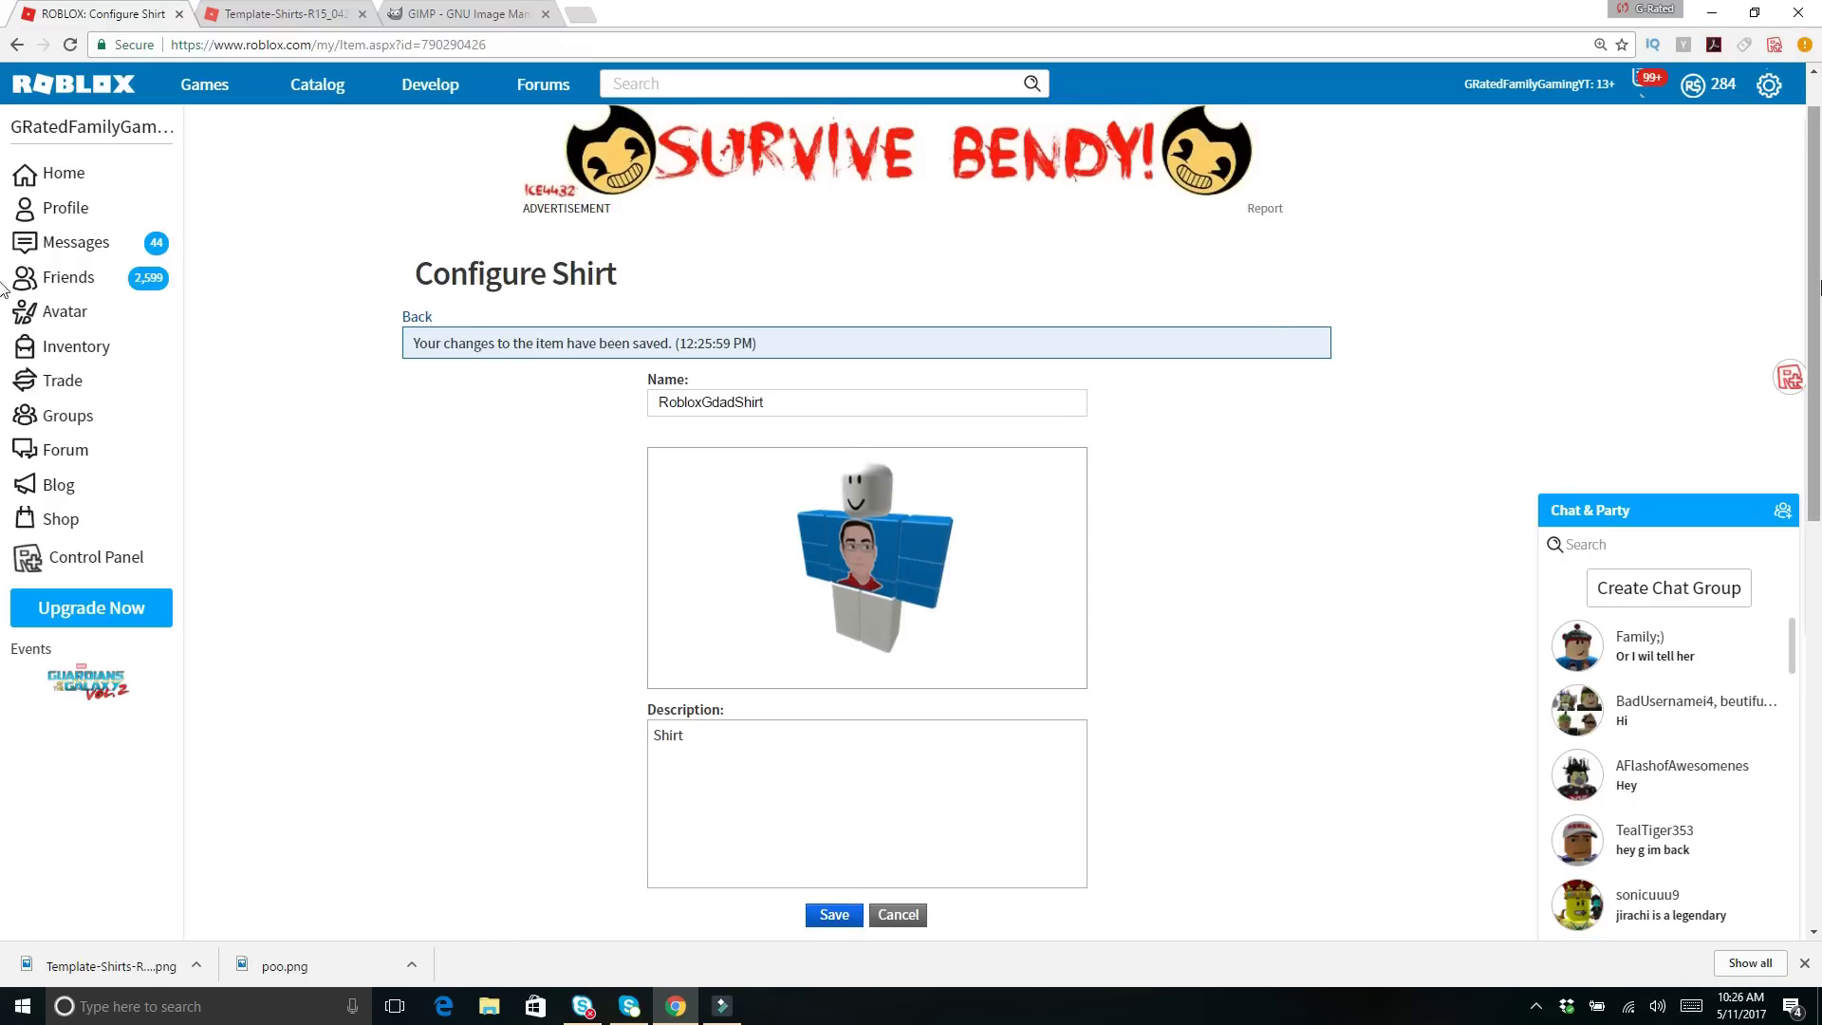
pyautogui.moveTo(1819, 275); pyautogui.dragTo(1819, 385)
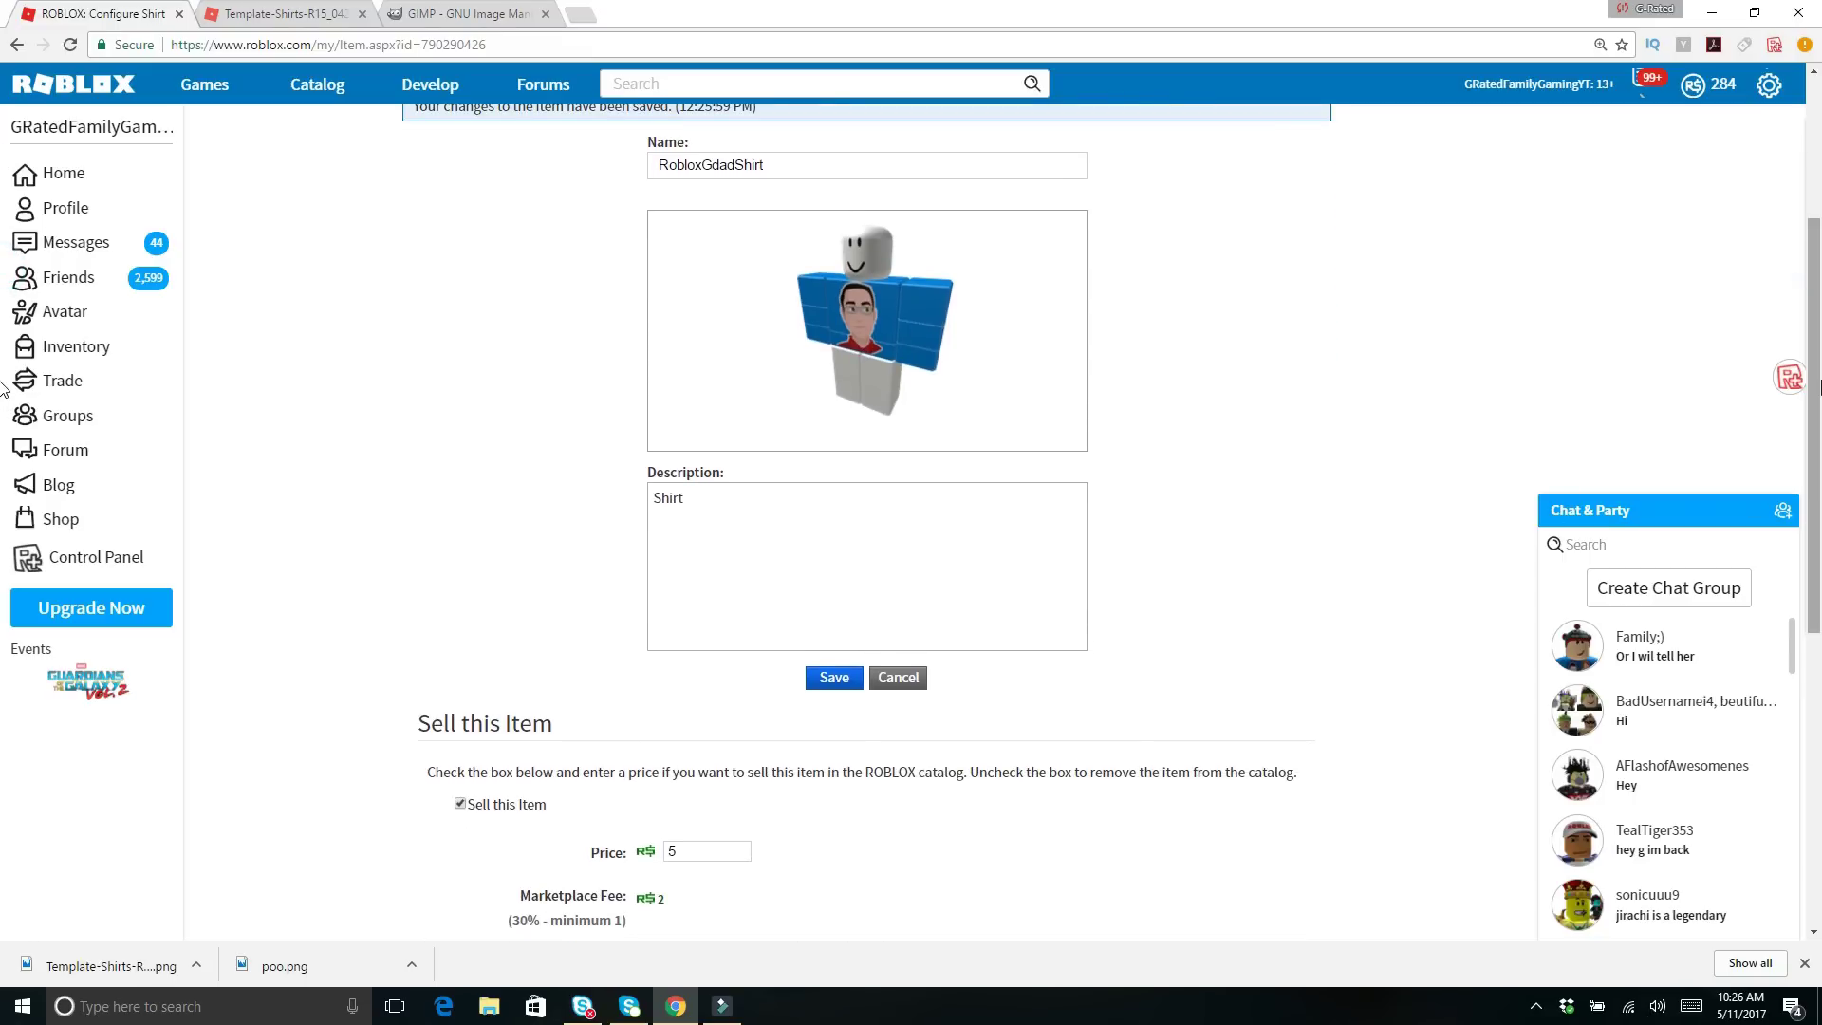